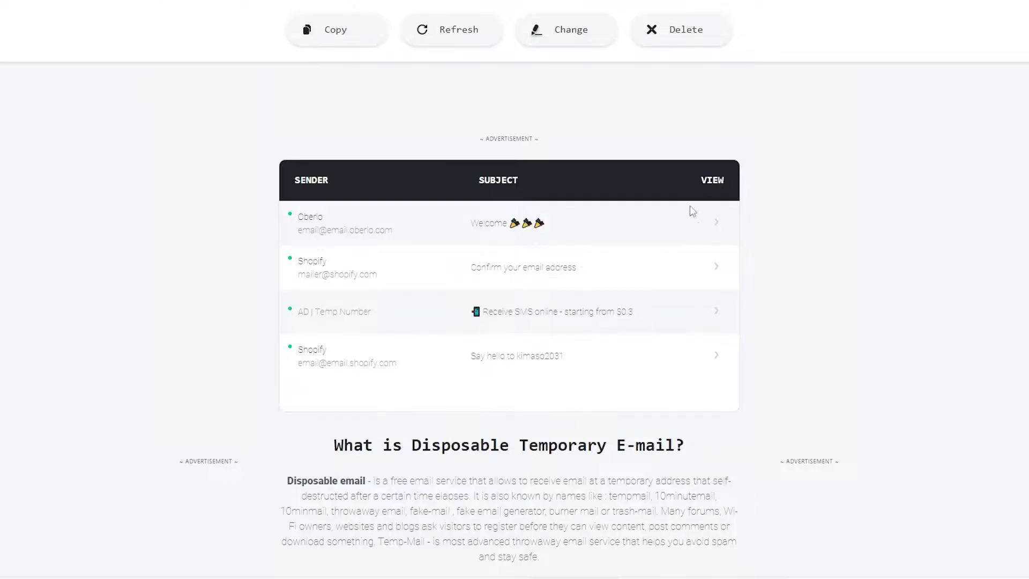
- Copy the temporary email address and activate the email field of Shopify's free trial form
{"action": "scroll", "coordinate": [432, 328], "scroll_direction": "up", "scroll_amount": 5}
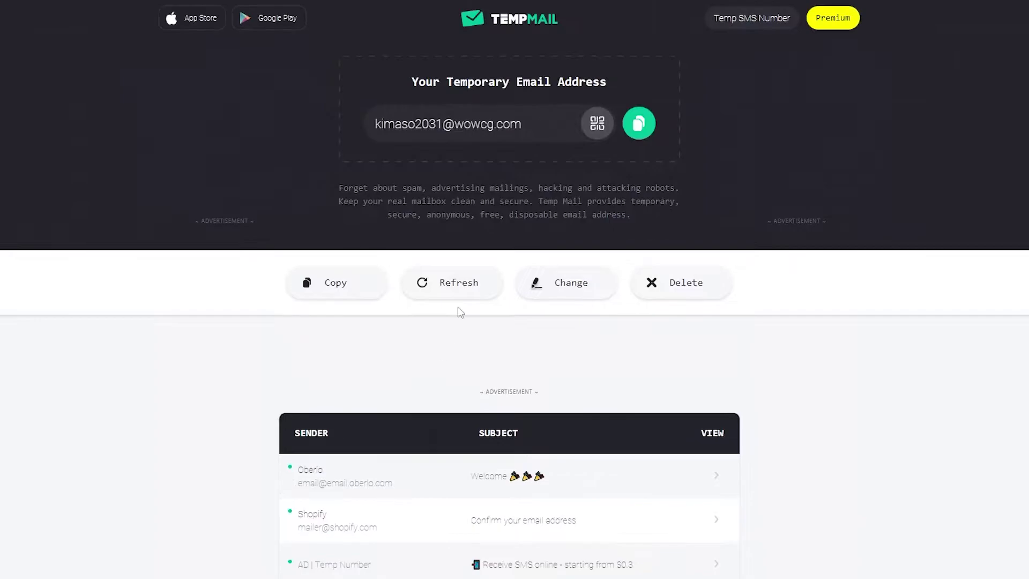
{"action": "left_click", "coordinate": [638, 124]}
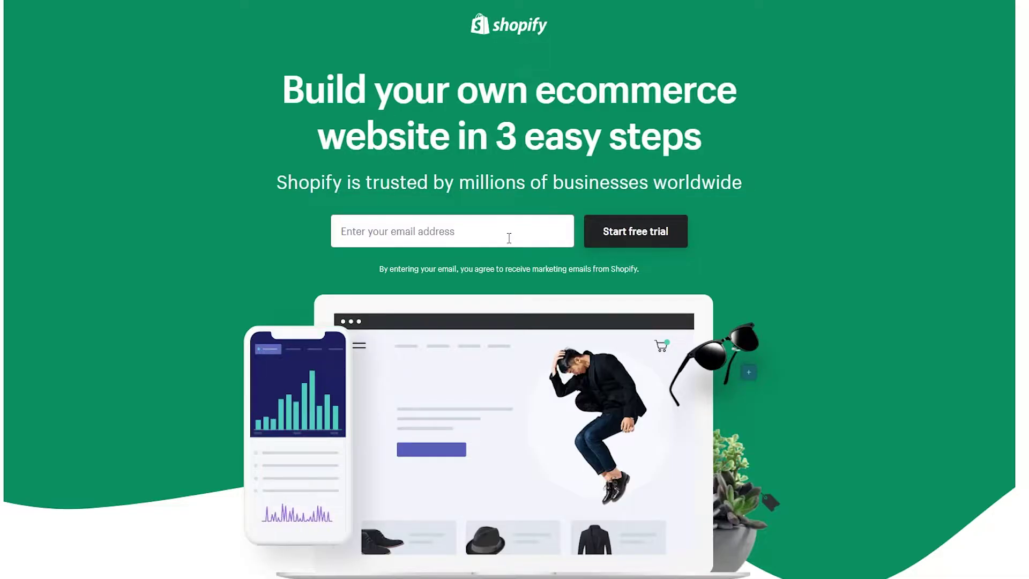
{"action": "left_click", "coordinate": [509, 238]}
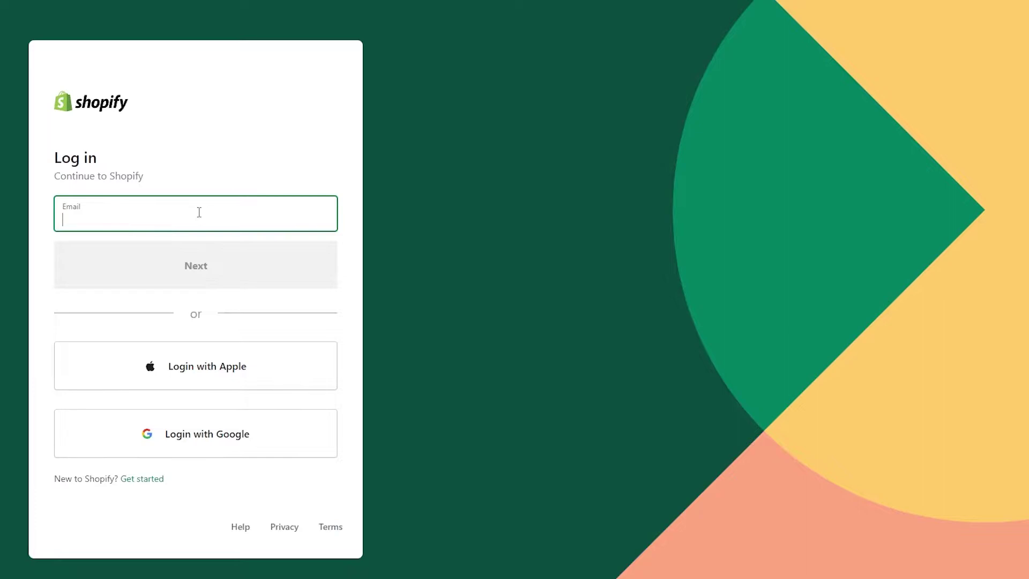
- Log in to Shopify with the temporary email account
{"action": "left_click", "coordinate": [199, 212]}
{"action": "triple_click", "coordinate": [301, 168]}
{"action": "left_click", "coordinate": [230, 266]}
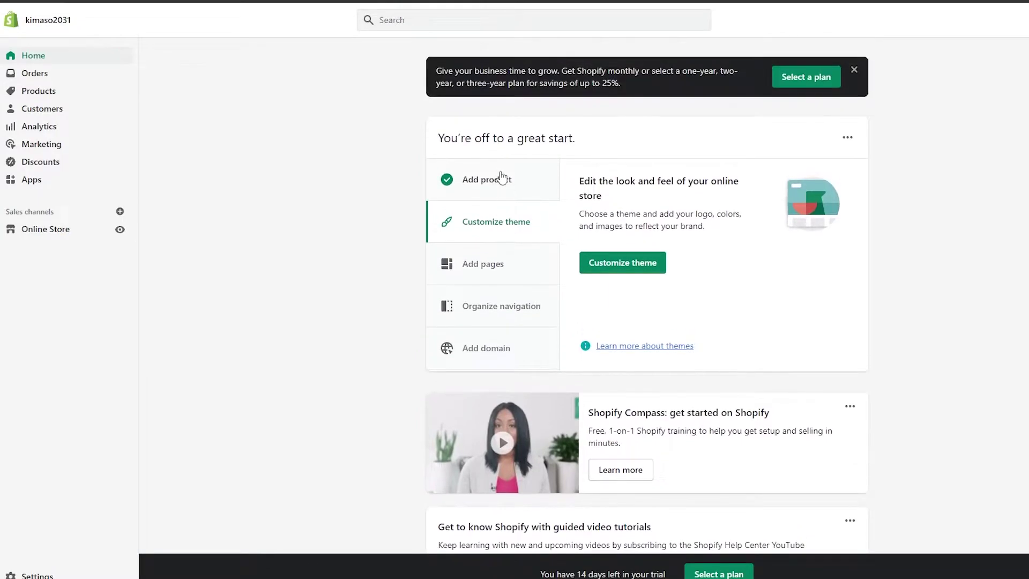
- Review the setup guide tasks for adding products, customizing the theme, adding pages, organizing navigation and adding a domain
{"action": "left_click", "coordinate": [499, 177]}
{"action": "left_click", "coordinate": [496, 232]}
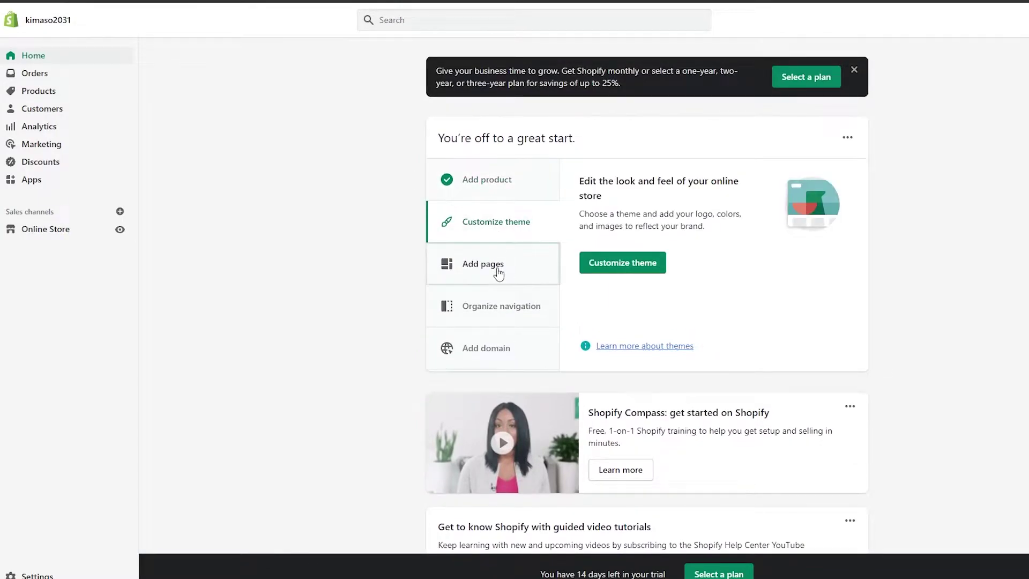
{"action": "left_click", "coordinate": [496, 270]}
{"action": "left_click", "coordinate": [498, 318]}
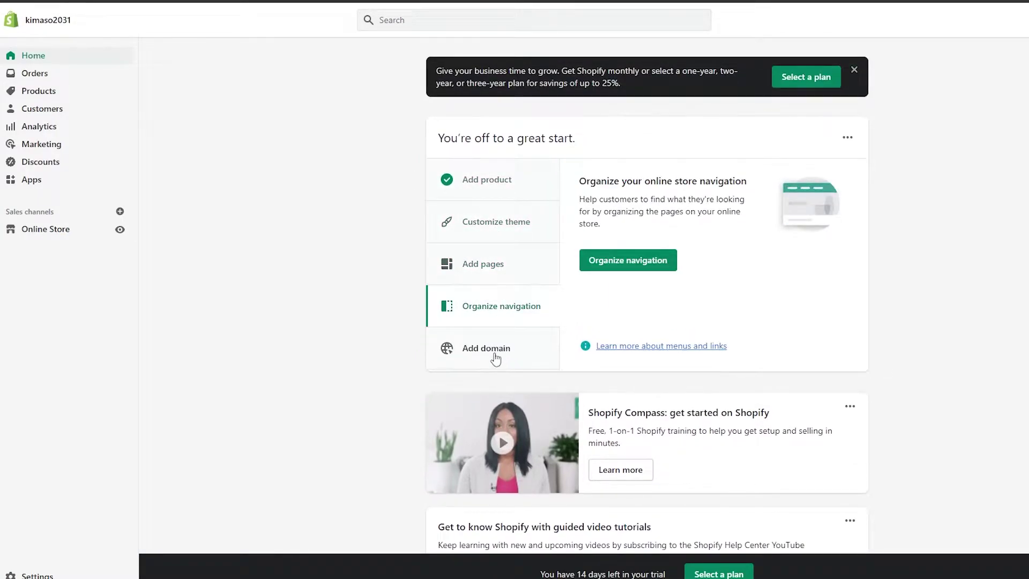
{"action": "left_click", "coordinate": [495, 356]}
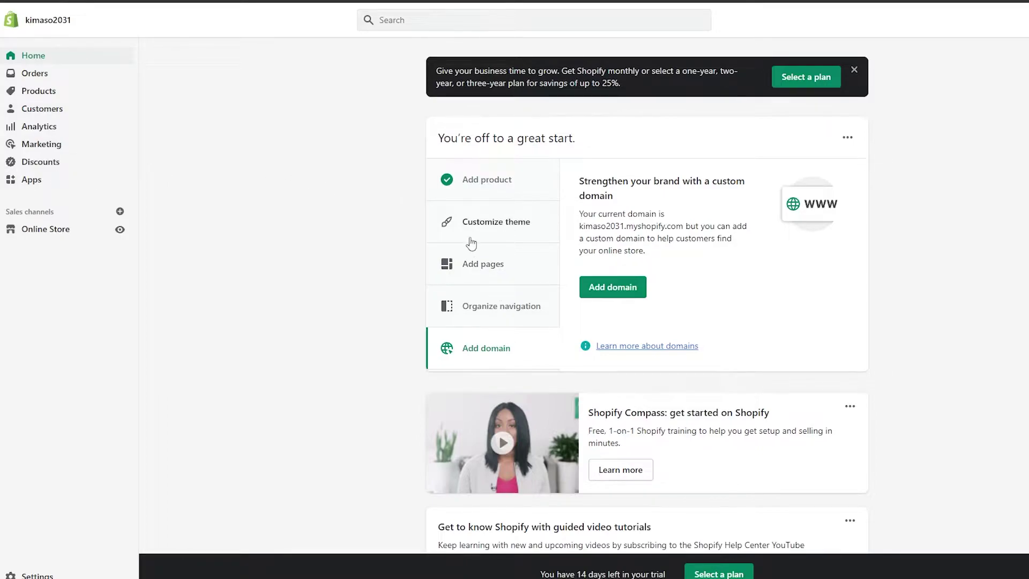
- Open a blank product form from the setup guide's product task, dismiss the guide and look through the form's sections
{"action": "left_click", "coordinate": [496, 192]}
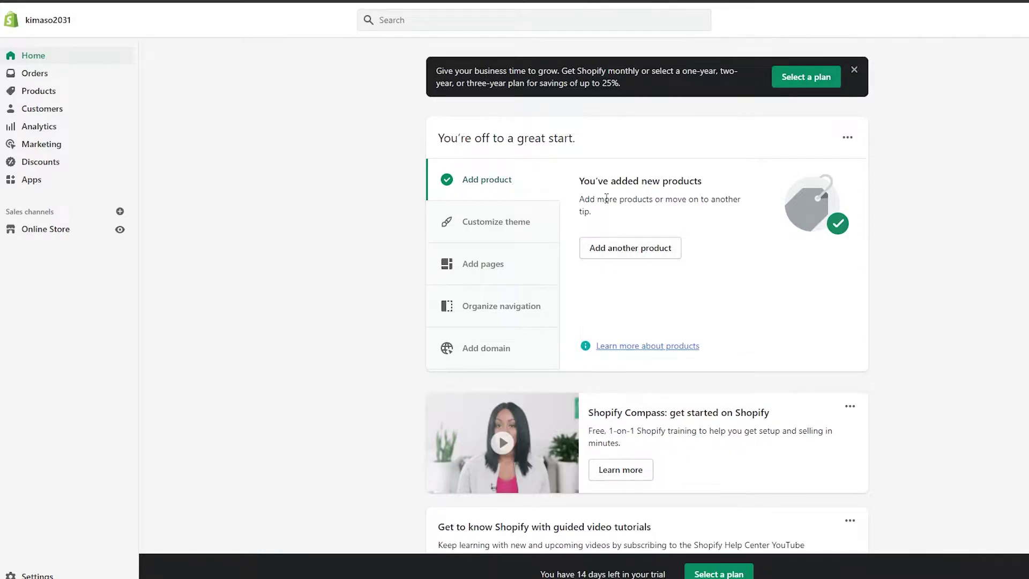
{"action": "left_click", "coordinate": [646, 251]}
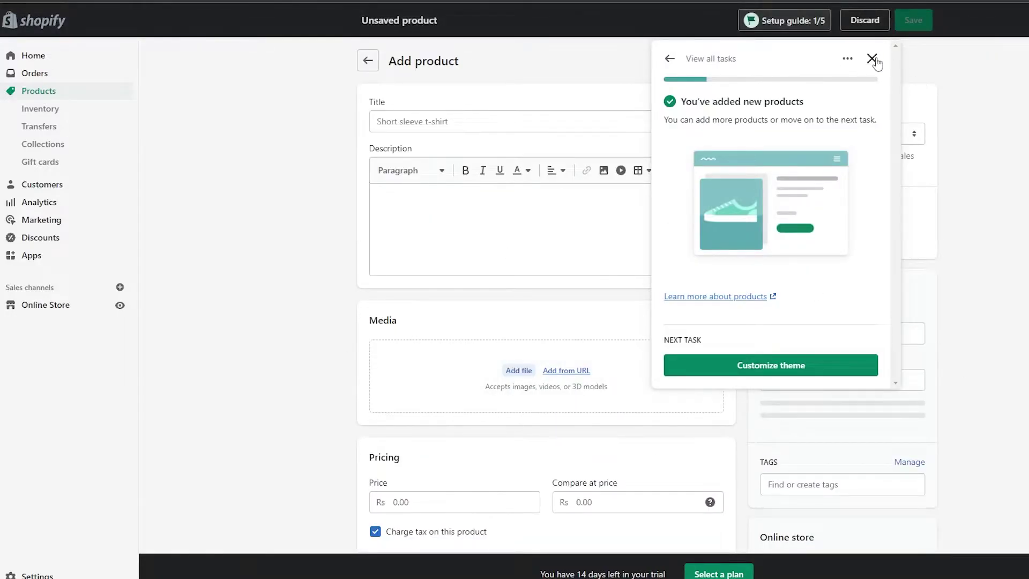
{"action": "left_click", "coordinate": [872, 58]}
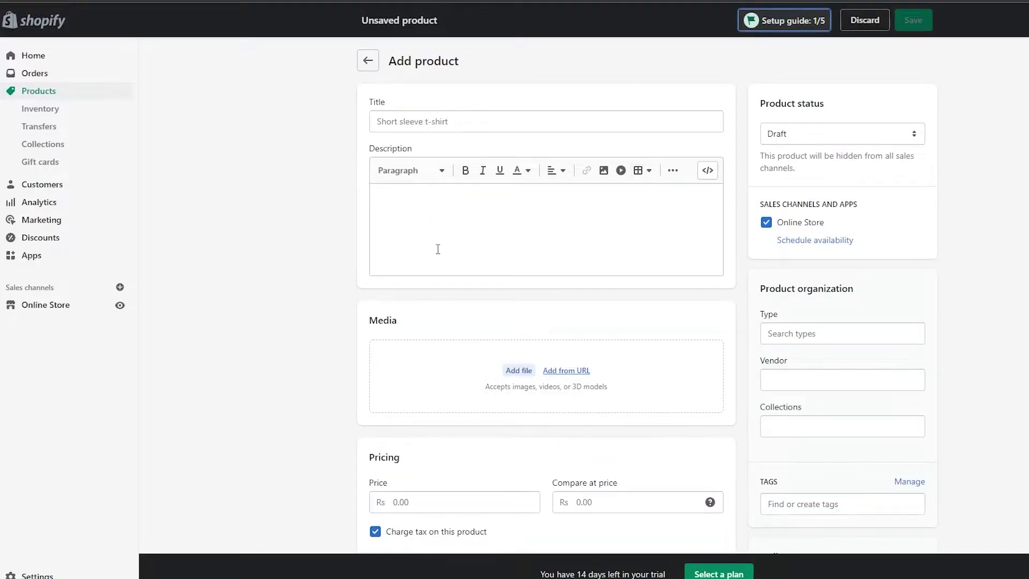
{"action": "scroll", "coordinate": [589, 301], "scroll_direction": "down", "scroll_amount": 10}
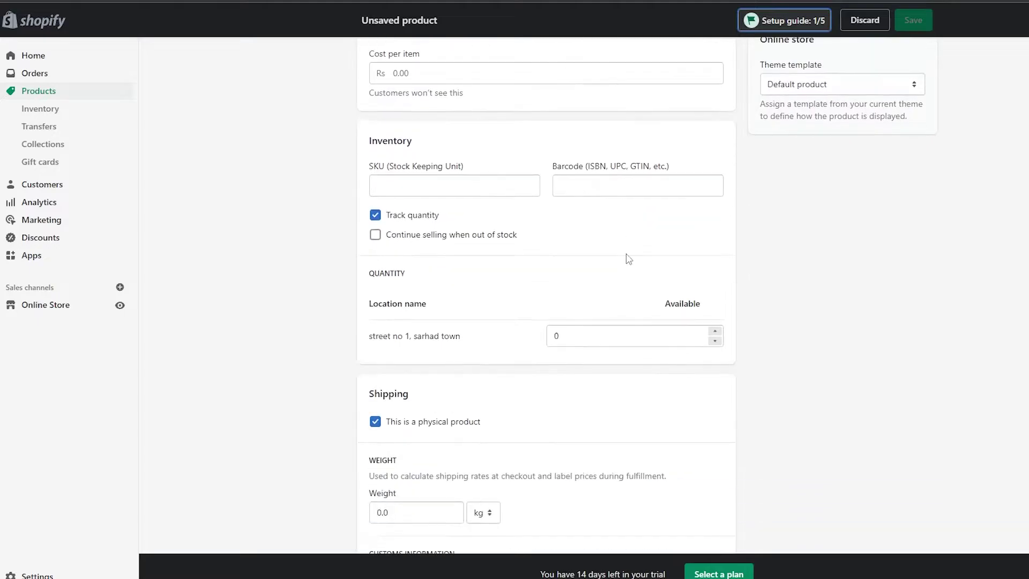
{"action": "scroll", "coordinate": [628, 259], "scroll_direction": "down", "scroll_amount": 2}
{"action": "scroll", "coordinate": [626, 243], "scroll_direction": "up", "scroll_amount": 12}
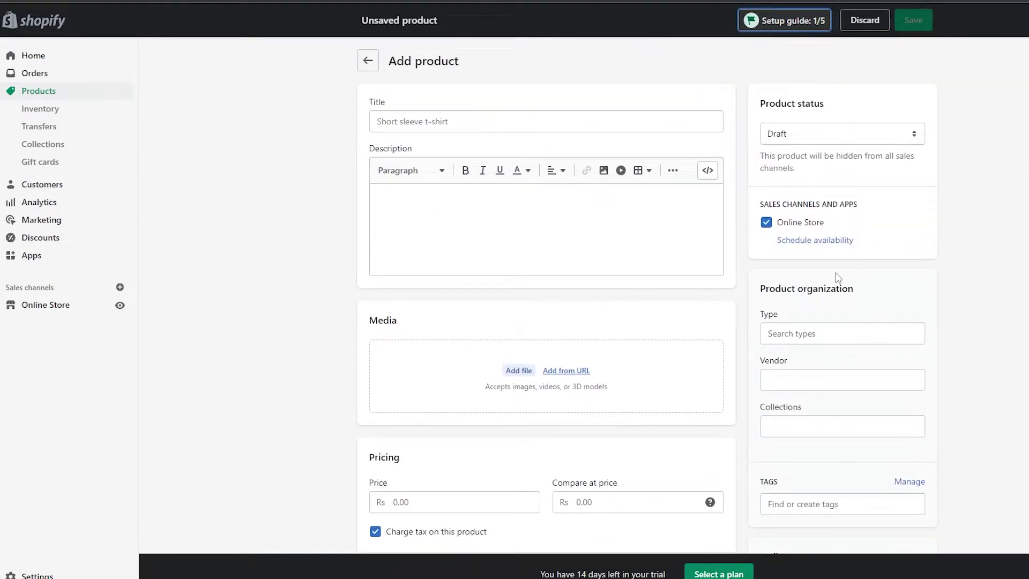
{"action": "scroll", "coordinate": [489, 288], "scroll_direction": "down", "scroll_amount": 8}
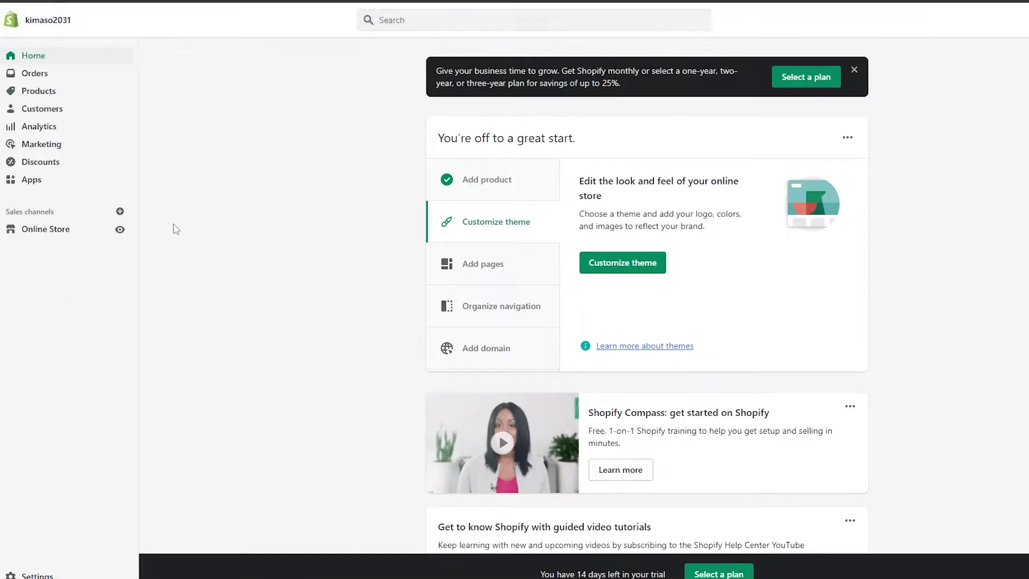
- Install the Oberlo - Dropshipping App on the store from the recommended starter pack apps
{"action": "left_click", "coordinate": [39, 187]}
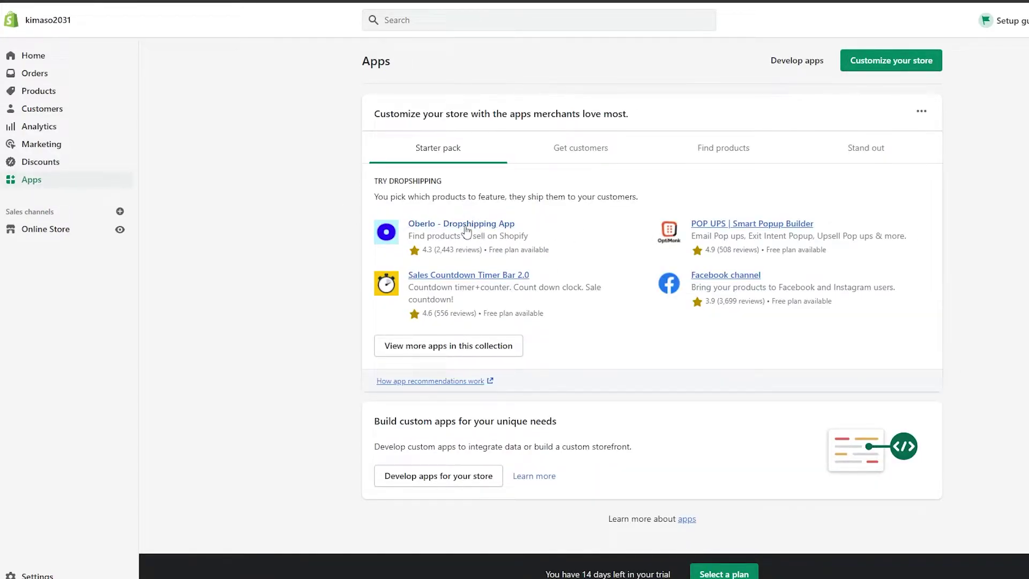
{"action": "left_click", "coordinate": [465, 225]}
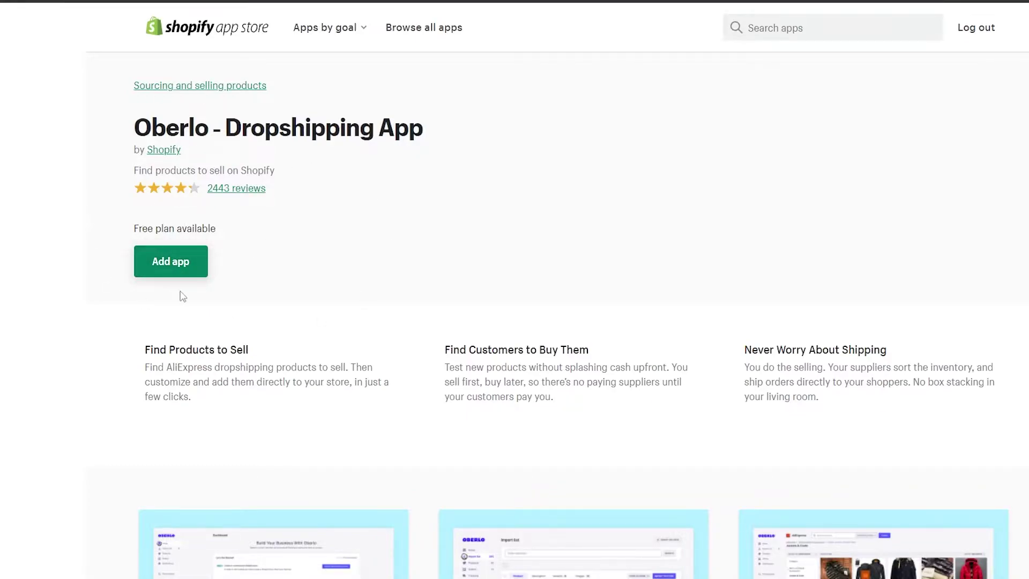
{"action": "left_click", "coordinate": [203, 273]}
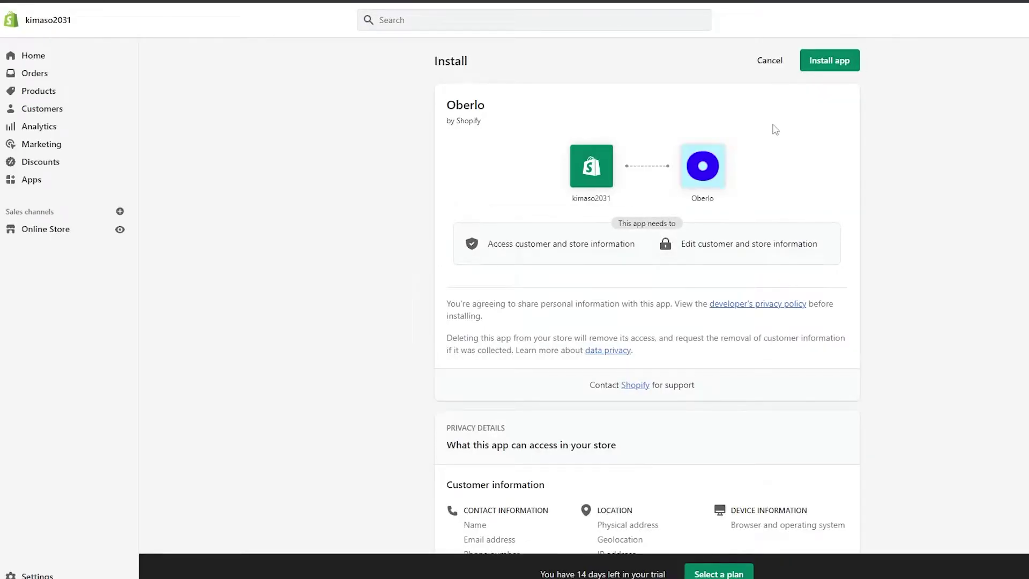
{"action": "left_click", "coordinate": [829, 61]}
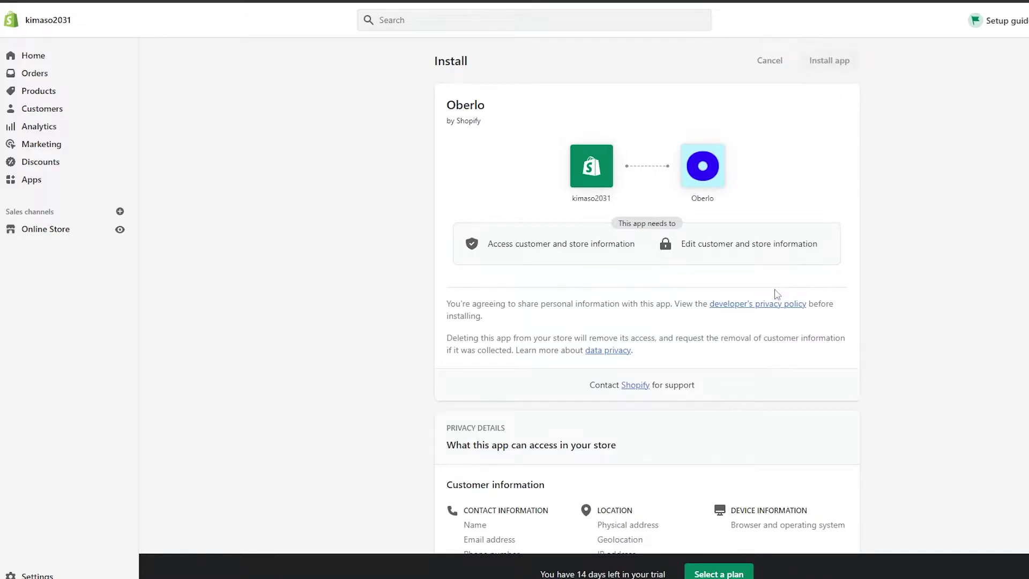
- Look through Oberlo's getting-started checklist and select the Men Streetwear Pants entry in the product list
{"action": "scroll", "coordinate": [849, 271], "scroll_direction": "down", "scroll_amount": 3}
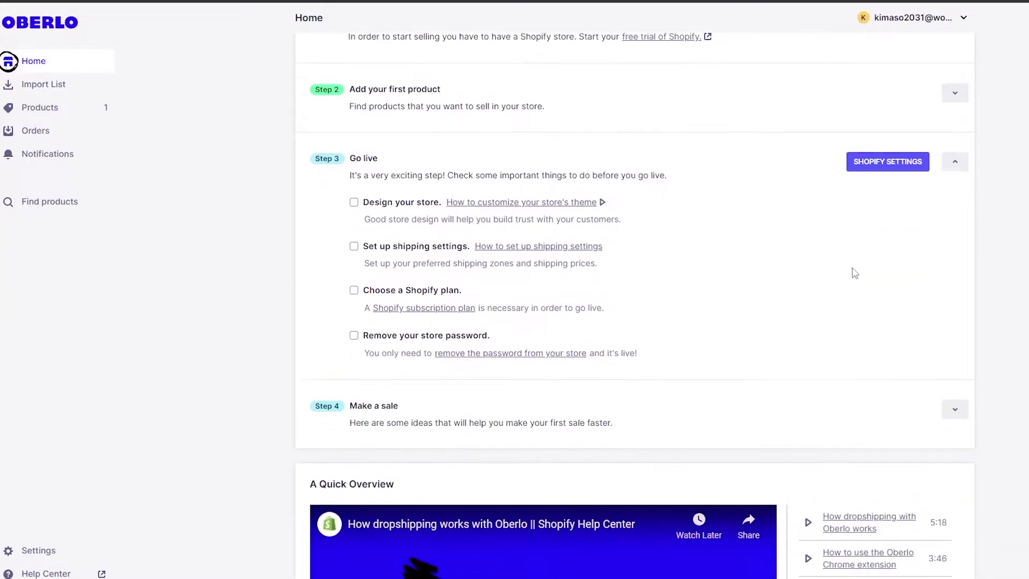
{"action": "scroll", "coordinate": [847, 271], "scroll_direction": "up", "scroll_amount": 4}
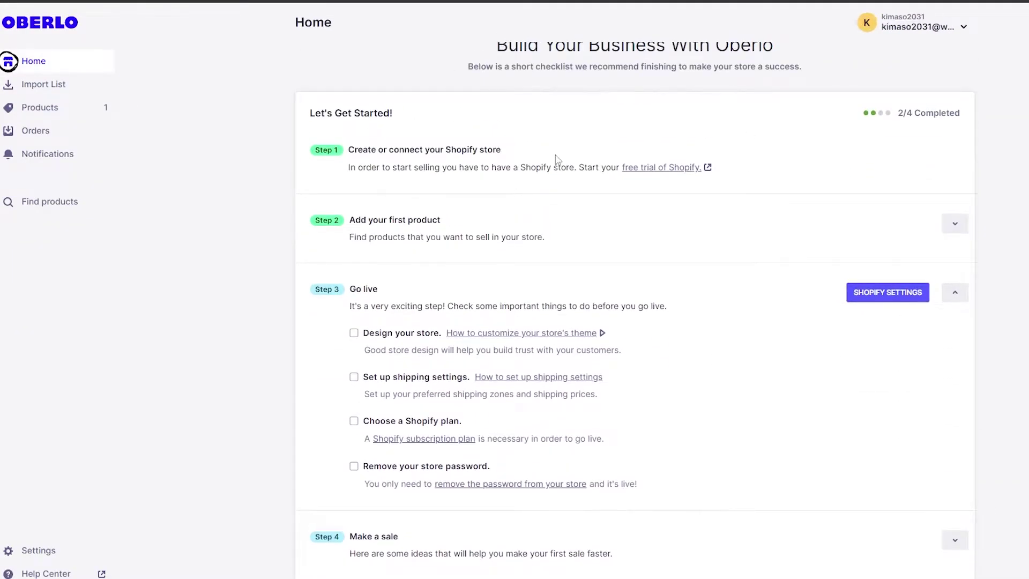
{"action": "scroll", "coordinate": [557, 159], "scroll_direction": "up", "scroll_amount": 1}
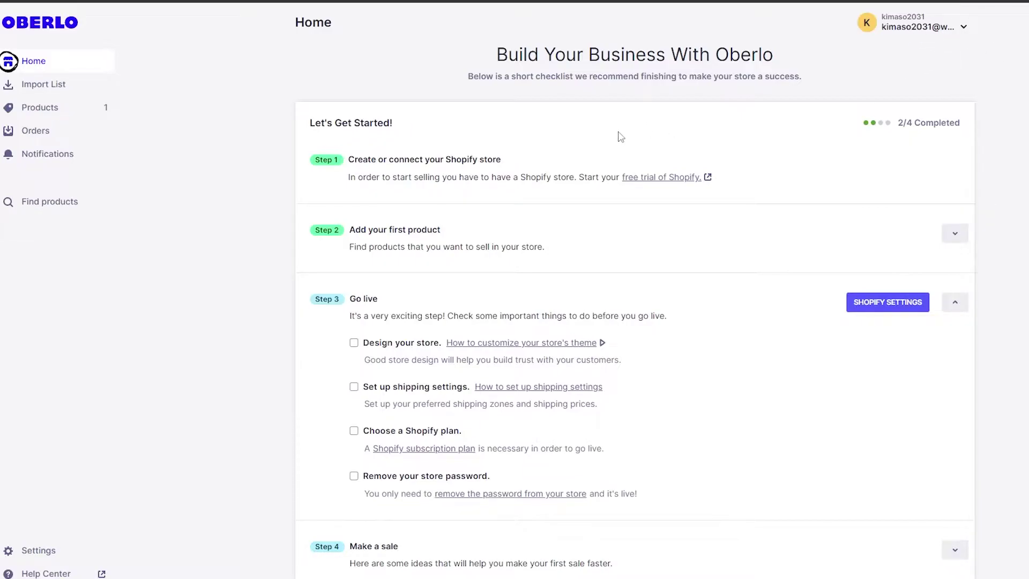
{"action": "left_click", "coordinate": [52, 113]}
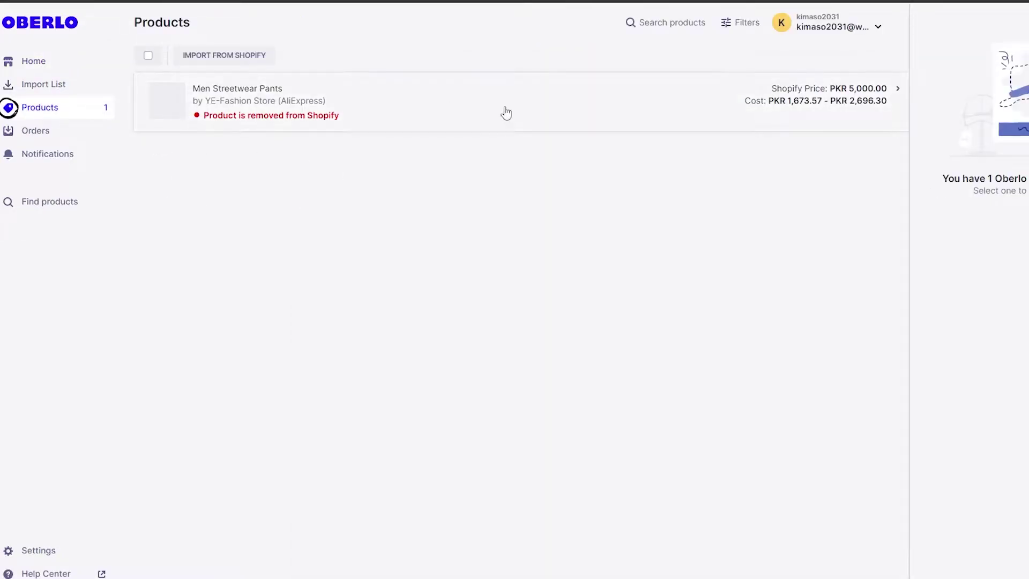
{"action": "left_click", "coordinate": [148, 55]}
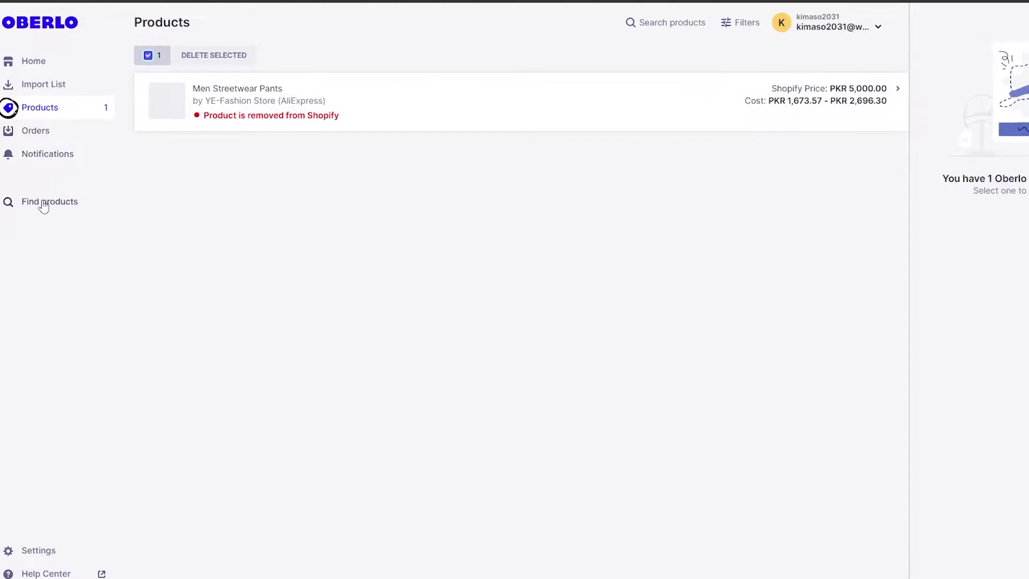
- Show the Men's Clothing & Accessories category in Oberlo's AliExpress product finder
{"action": "left_click", "coordinate": [75, 202]}
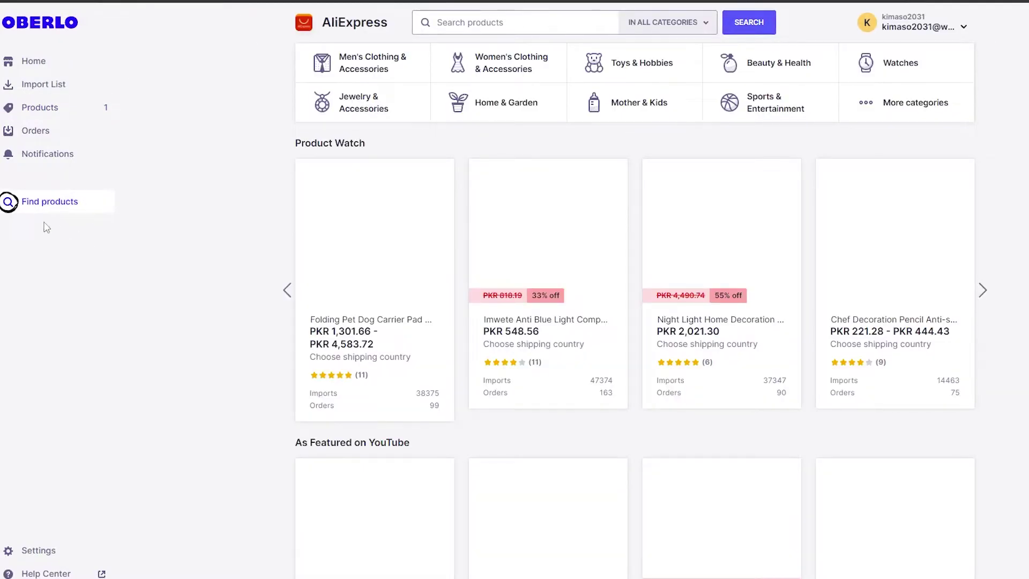
{"action": "scroll", "coordinate": [431, 76], "scroll_direction": "down", "scroll_amount": 3}
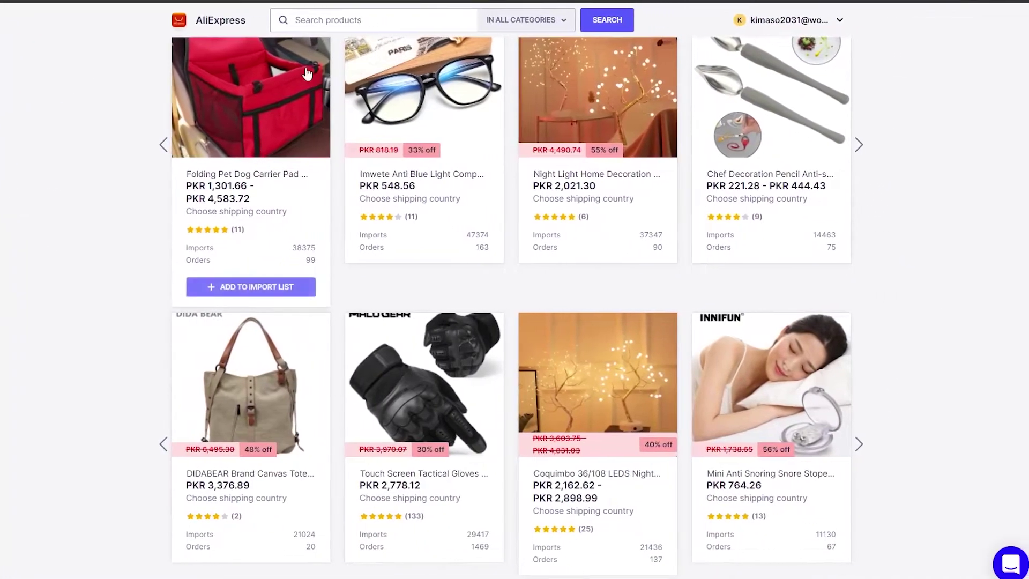
{"action": "scroll", "coordinate": [307, 74], "scroll_direction": "up", "scroll_amount": 3}
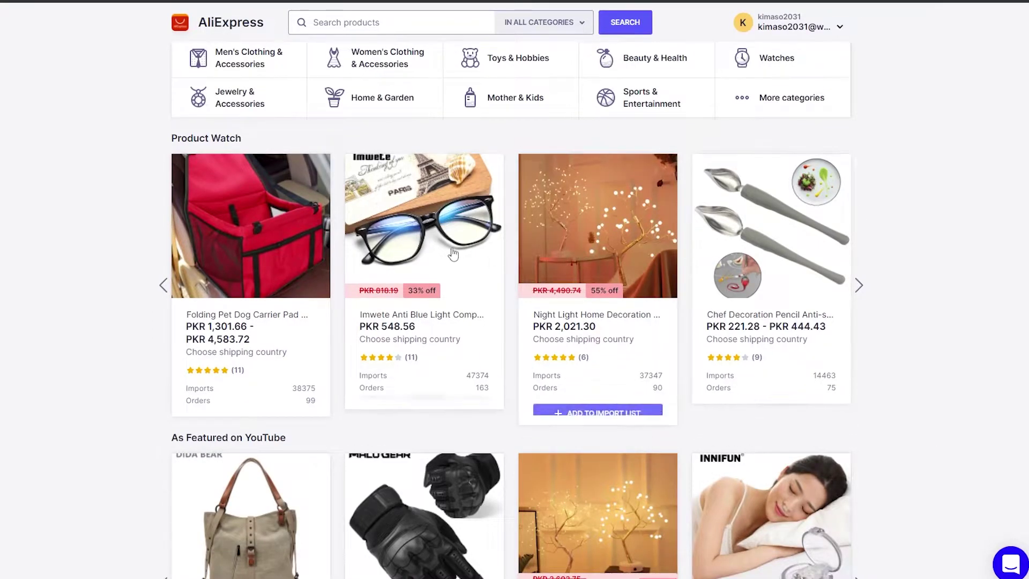
{"action": "scroll", "coordinate": [595, 268], "scroll_direction": "down", "scroll_amount": 2}
{"action": "scroll", "coordinate": [595, 268], "scroll_direction": "up", "scroll_amount": 2}
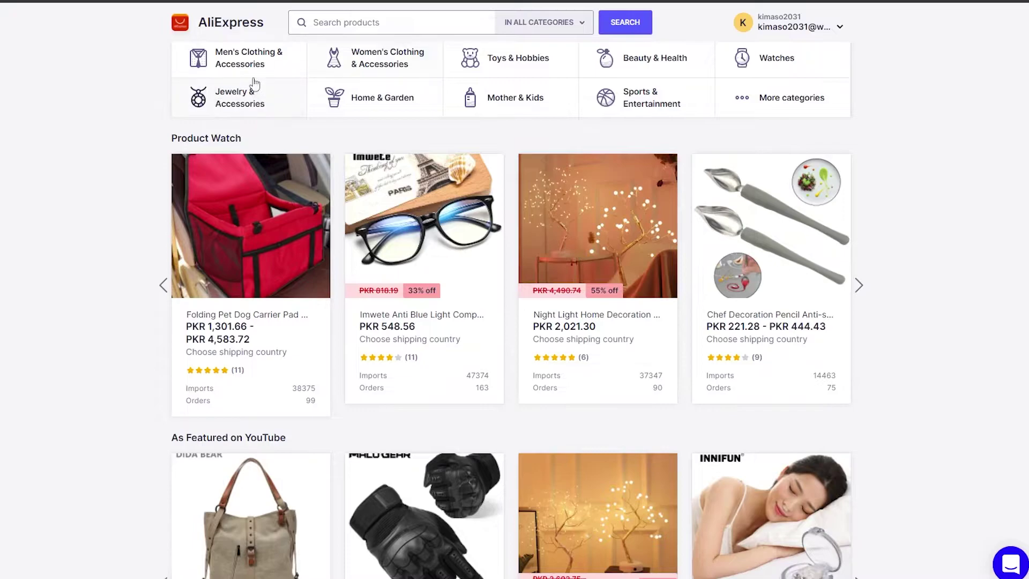
{"action": "left_click", "coordinate": [207, 69]}
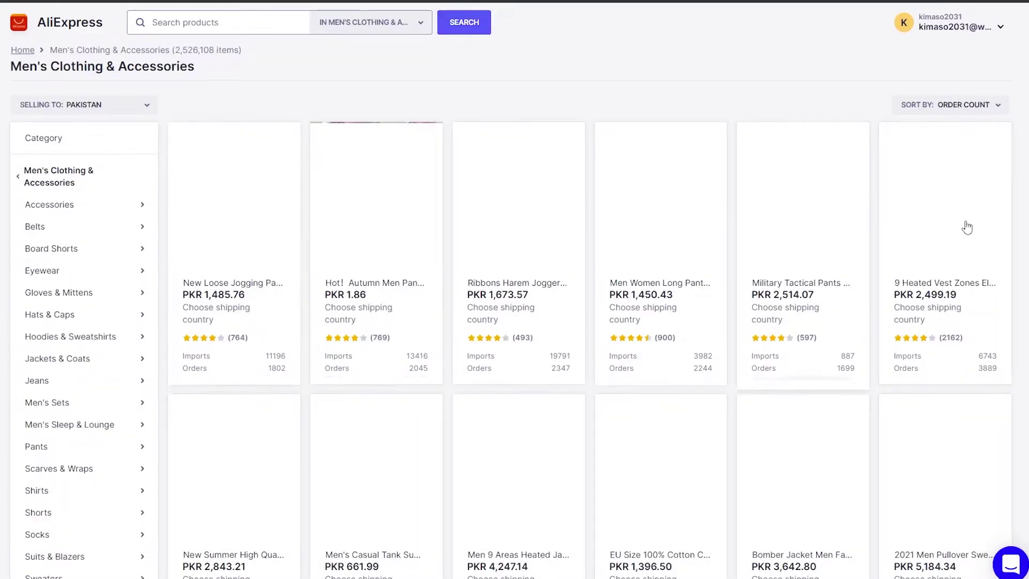
- Add the Ribbons Harem Joggers men's cargo pants to the import list
{"action": "scroll", "coordinate": [964, 225], "scroll_direction": "down", "scroll_amount": 1}
{"action": "scroll", "coordinate": [207, 290], "scroll_direction": "up", "scroll_amount": 1}
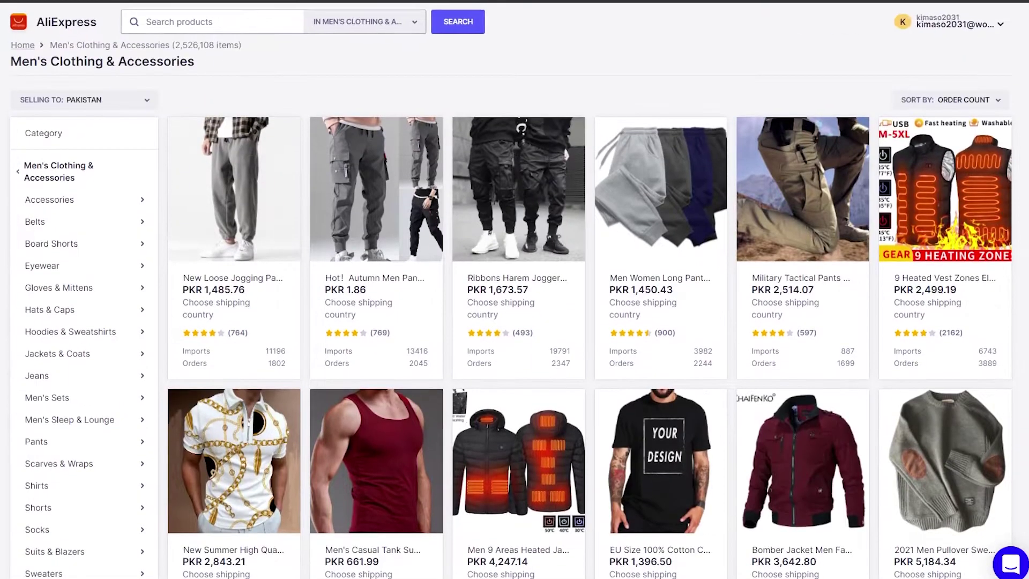
{"action": "mouse_move", "coordinate": [392, 295]}
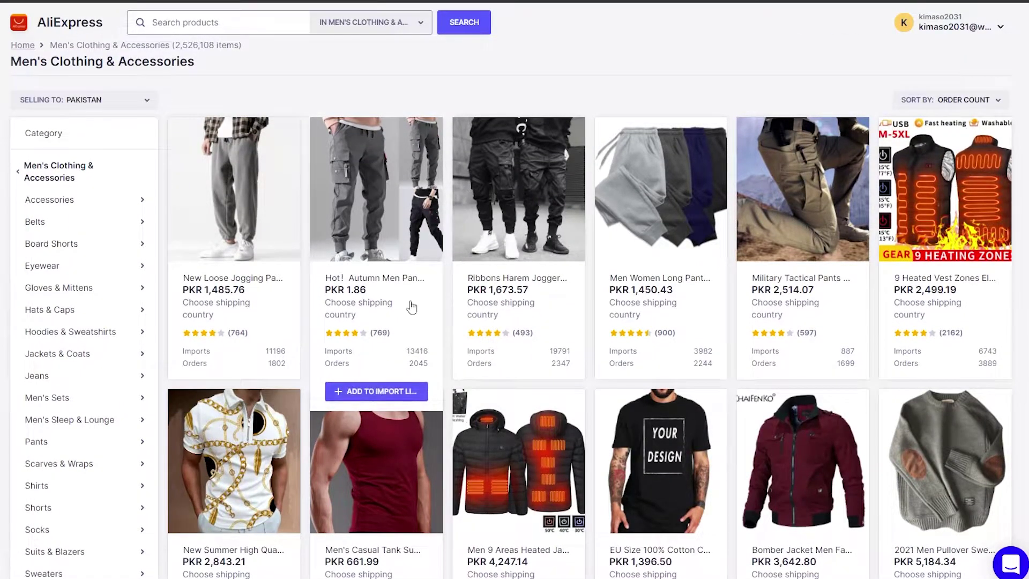
{"action": "mouse_move", "coordinate": [525, 220]}
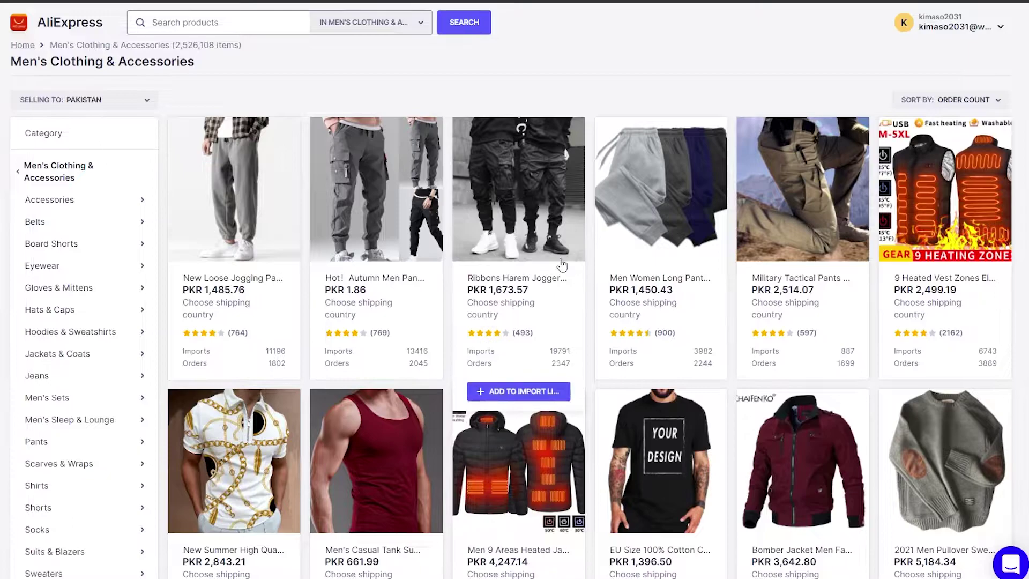
{"action": "scroll", "coordinate": [550, 266], "scroll_direction": "down", "scroll_amount": 1}
{"action": "scroll", "coordinate": [466, 279], "scroll_direction": "up", "scroll_amount": 1}
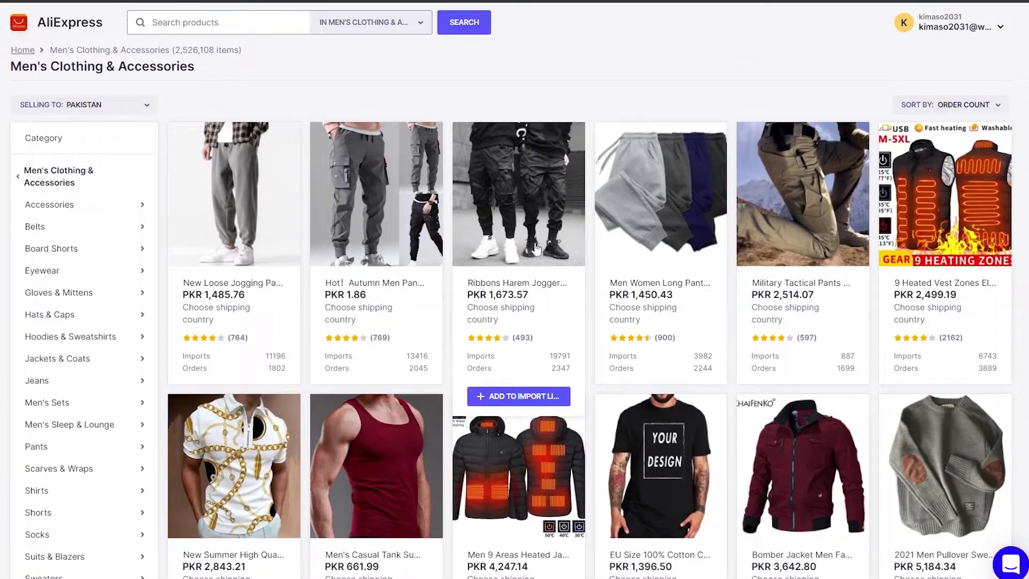
{"action": "scroll", "coordinate": [536, 247], "scroll_direction": "down", "scroll_amount": 1}
{"action": "scroll", "coordinate": [523, 300], "scroll_direction": "up", "scroll_amount": 1}
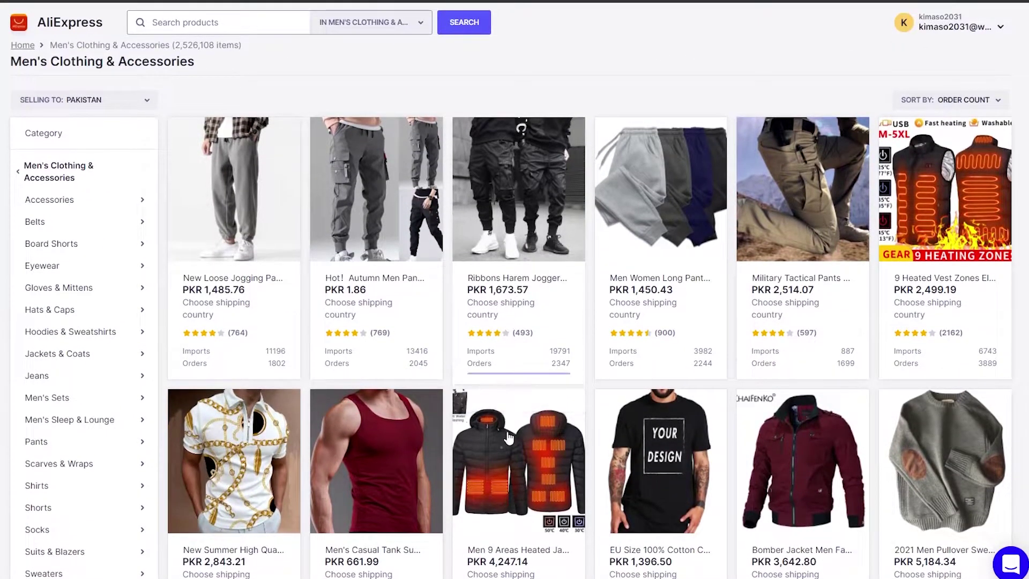
{"action": "left_click", "coordinate": [512, 395]}
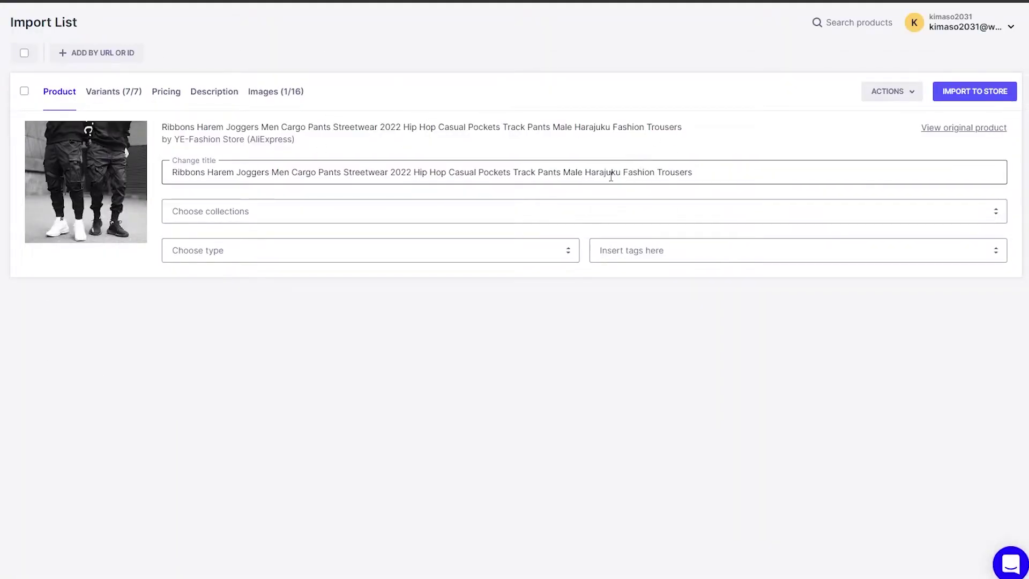
- Look through the imported pants' original title, variants, pricing, description and images
{"action": "triple_click", "coordinate": [170, 167]}
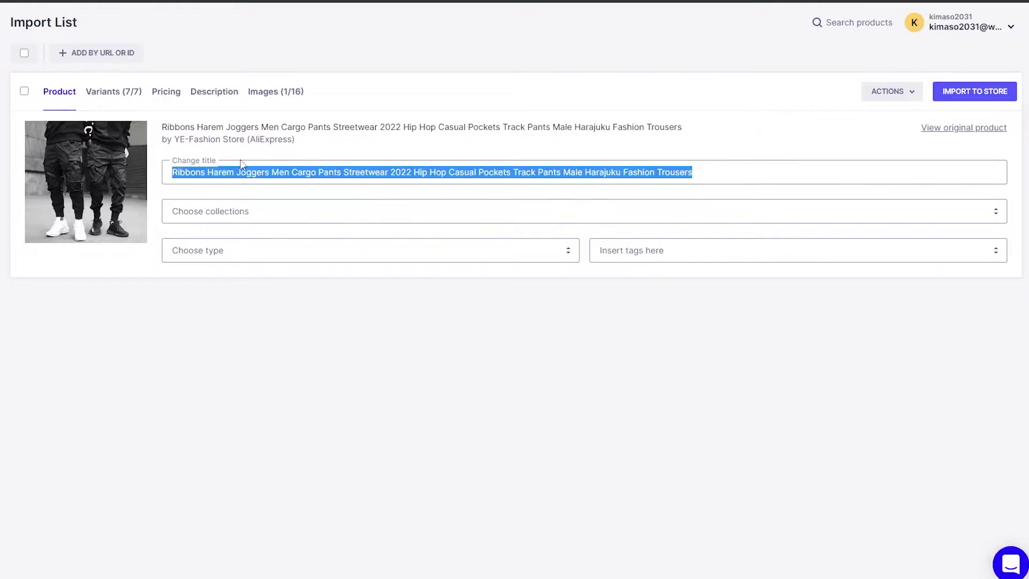
{"action": "left_click", "coordinate": [114, 92]}
{"action": "left_click", "coordinate": [173, 101]}
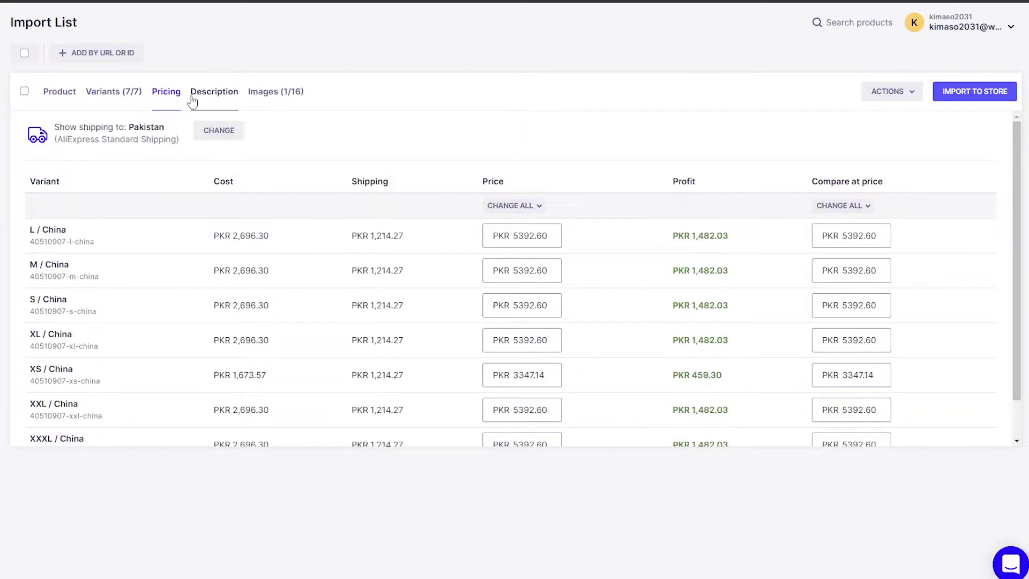
{"action": "left_click", "coordinate": [218, 92]}
{"action": "left_click", "coordinate": [272, 93]}
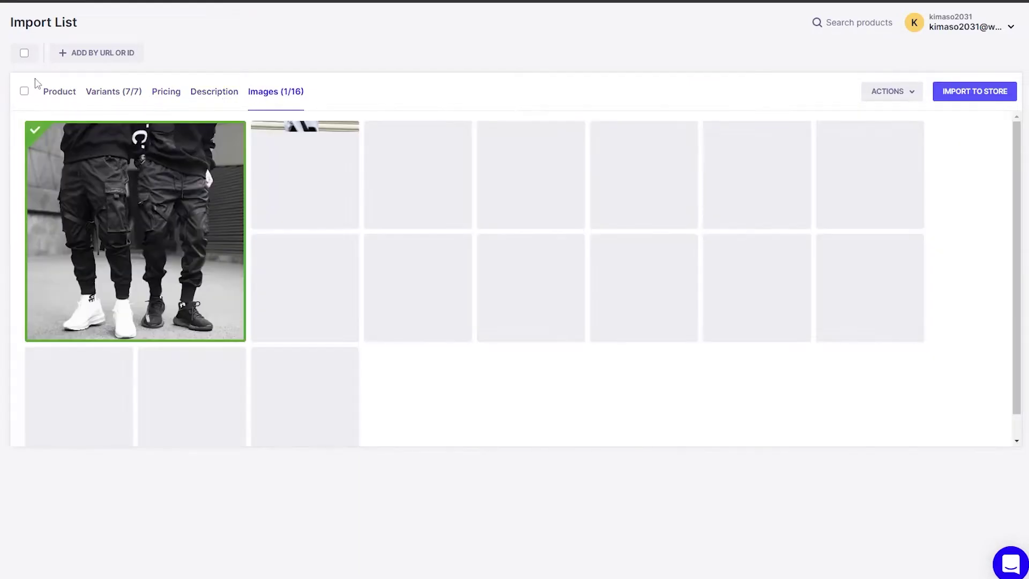
- Replace the product's long supplier title with "Men Streetwear Pants"
{"action": "left_click", "coordinate": [57, 94]}
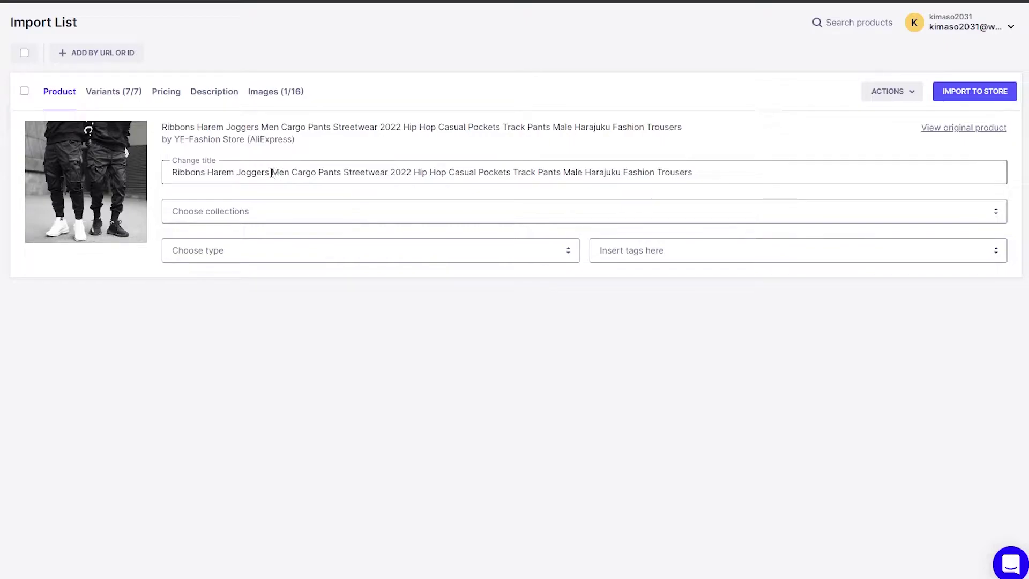
{"action": "left_click_drag", "start_coordinate": [271, 173], "coordinate": [160, 183]}
{"action": "key", "text": "BackSpace"}
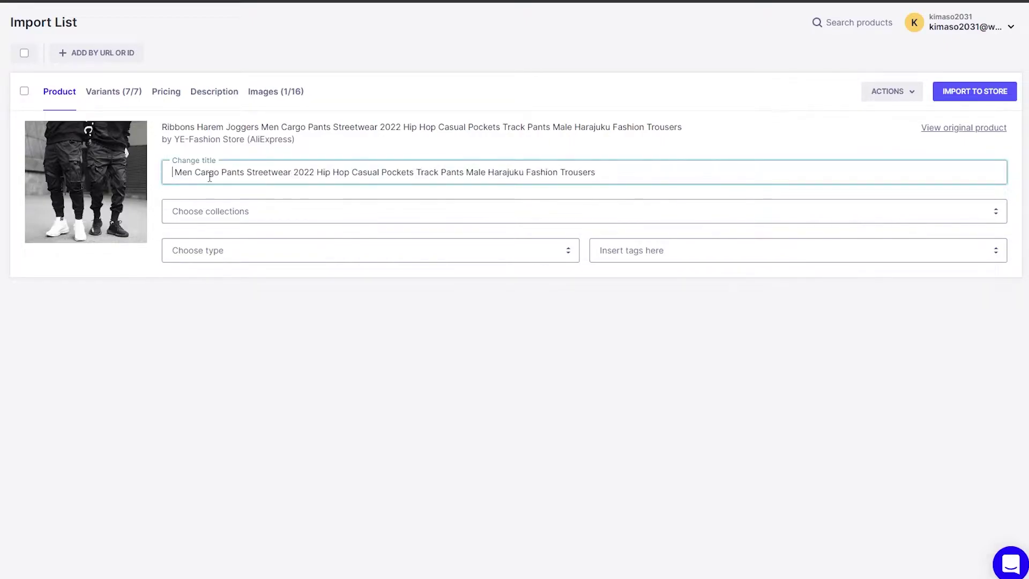
{"action": "key", "text": "ctrl+a"}
{"action": "type", "text": "Men Streetwear Pants"}
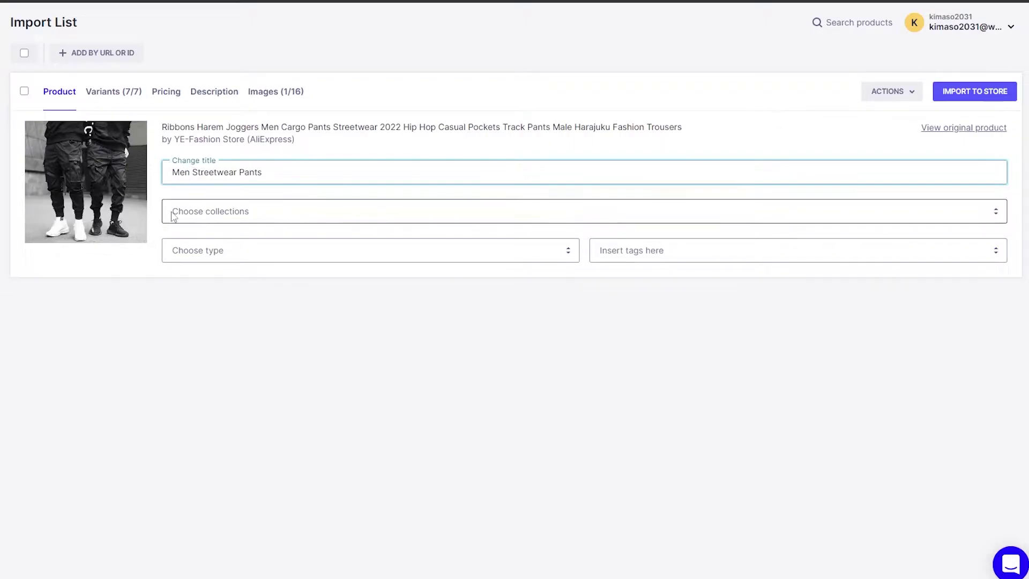
- Exclude the XS, XXL and XXXL size variants from the product import
{"action": "left_click", "coordinate": [108, 93]}
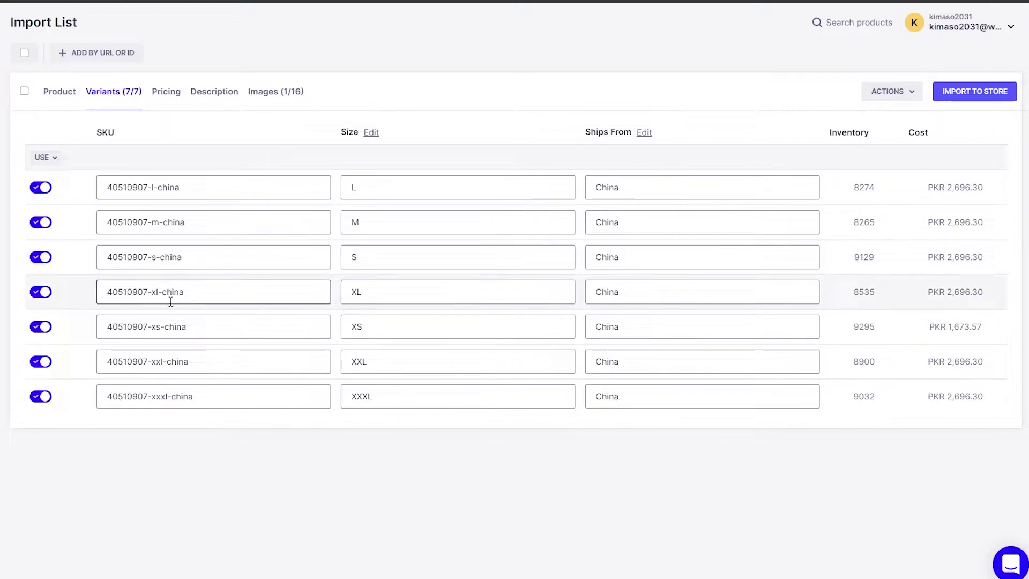
{"action": "left_click", "coordinate": [41, 326]}
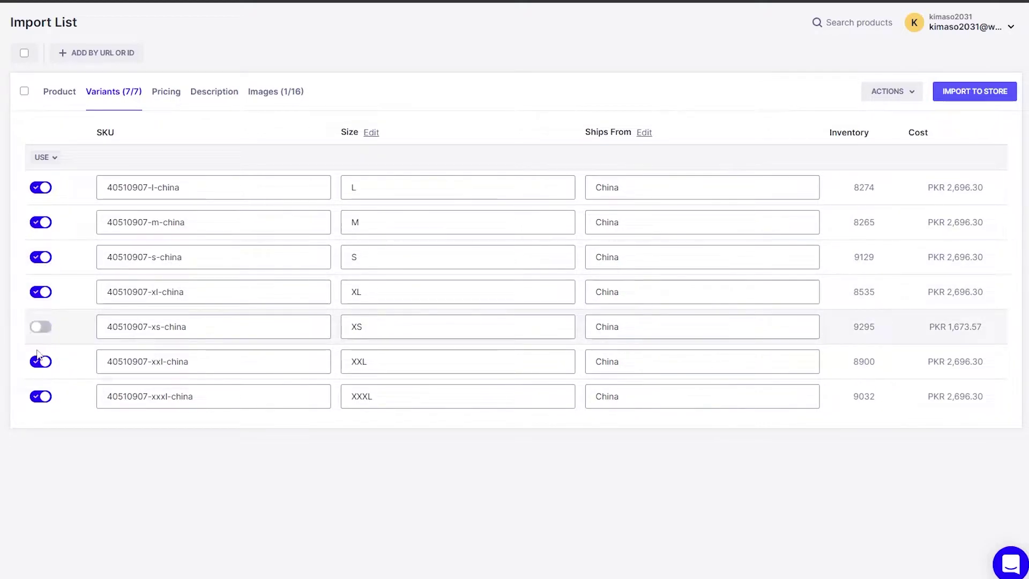
{"action": "left_click", "coordinate": [40, 361]}
{"action": "left_click", "coordinate": [41, 395]}
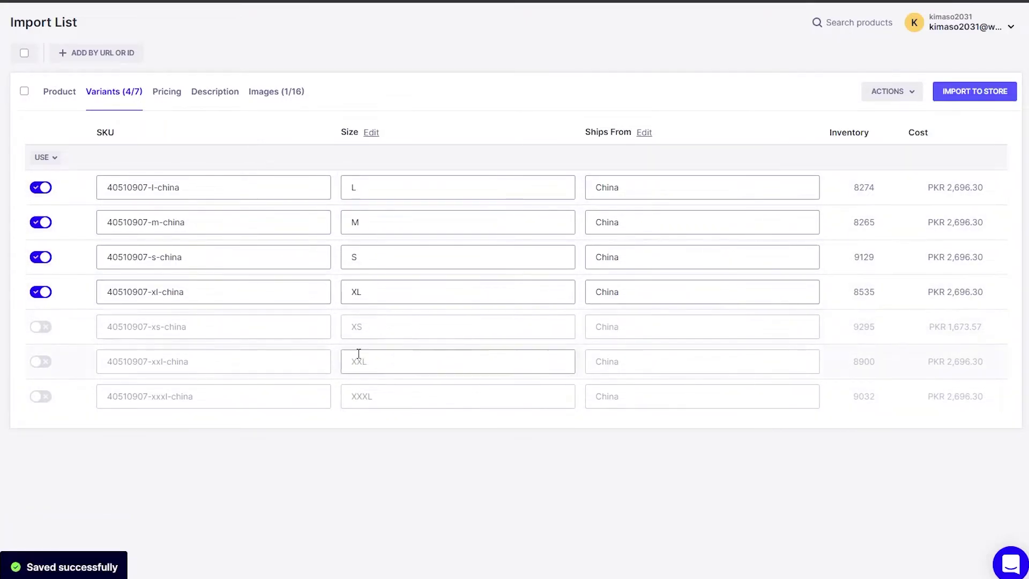
- Check the cost of the L, M, S and XL variants in the product's pricing
{"action": "left_click", "coordinate": [171, 99]}
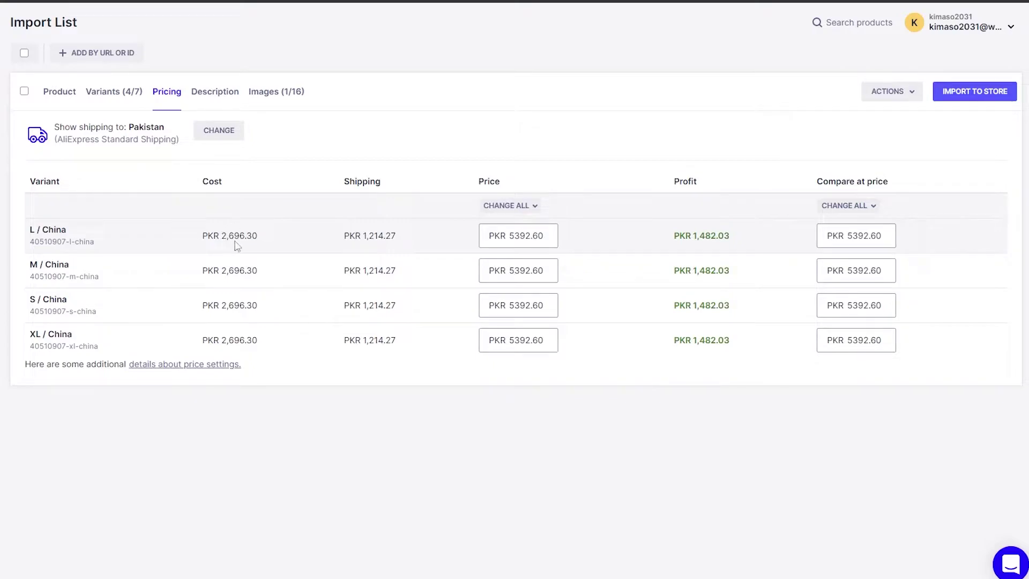
{"action": "left_click_drag", "start_coordinate": [224, 236], "coordinate": [264, 344]}
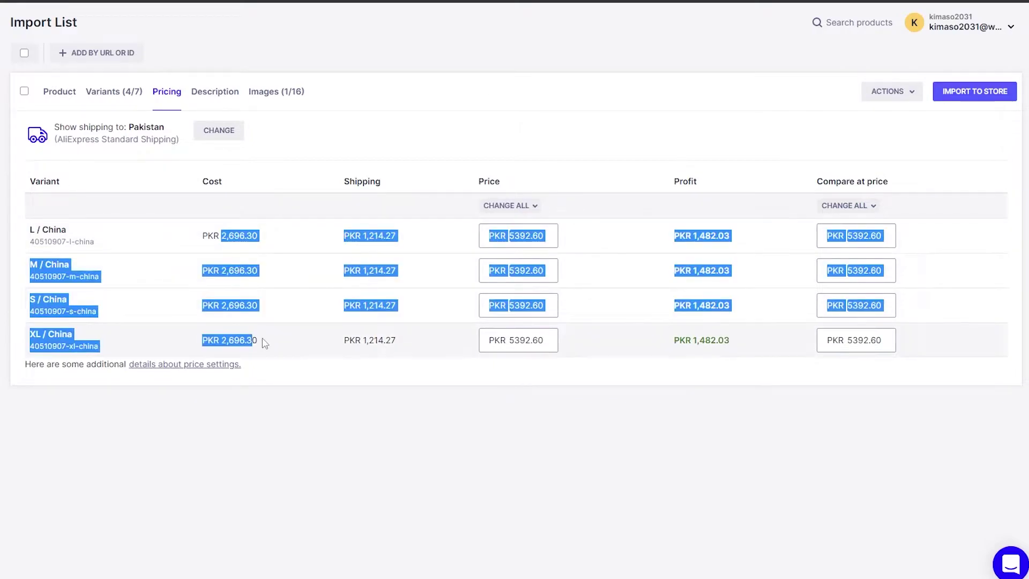
{"action": "left_click", "coordinate": [265, 343]}
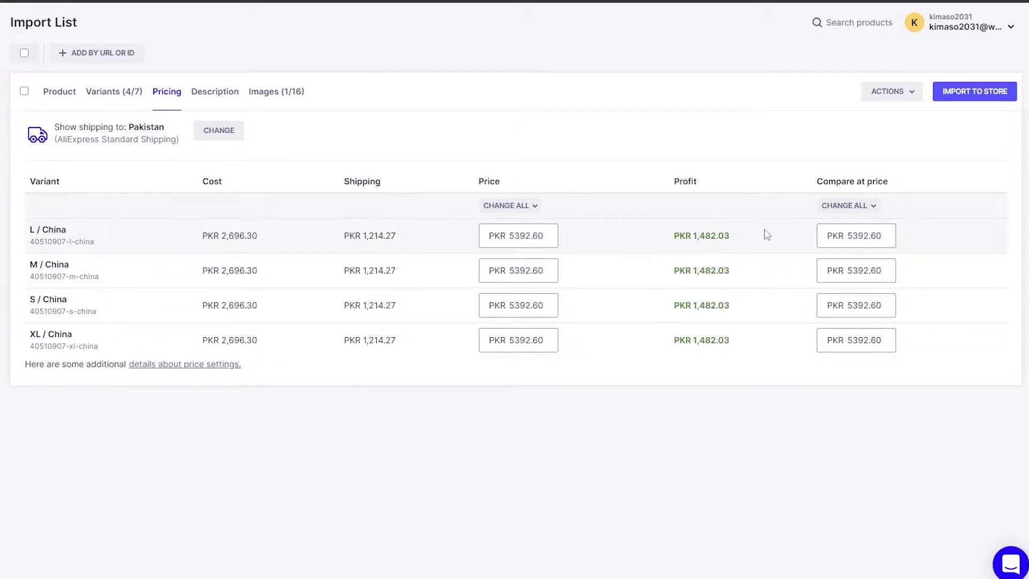
- Set the selling price of all variants to PKR 5000 in bulk
{"action": "left_click", "coordinate": [510, 205]}
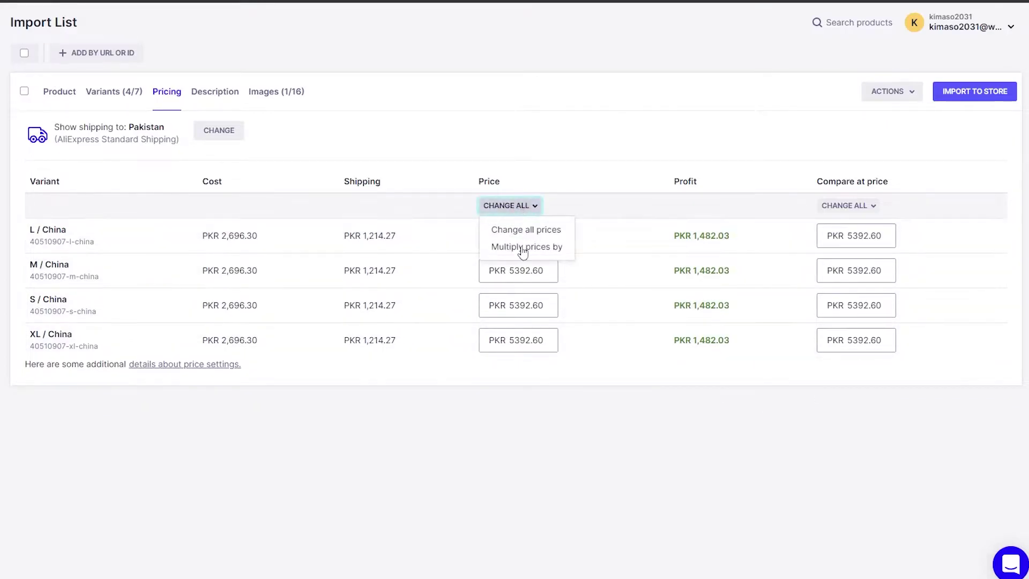
{"action": "left_click", "coordinate": [528, 229]}
{"action": "left_click", "coordinate": [392, 276]}
{"action": "type", "text": "5000"}
{"action": "key", "text": "Return"}
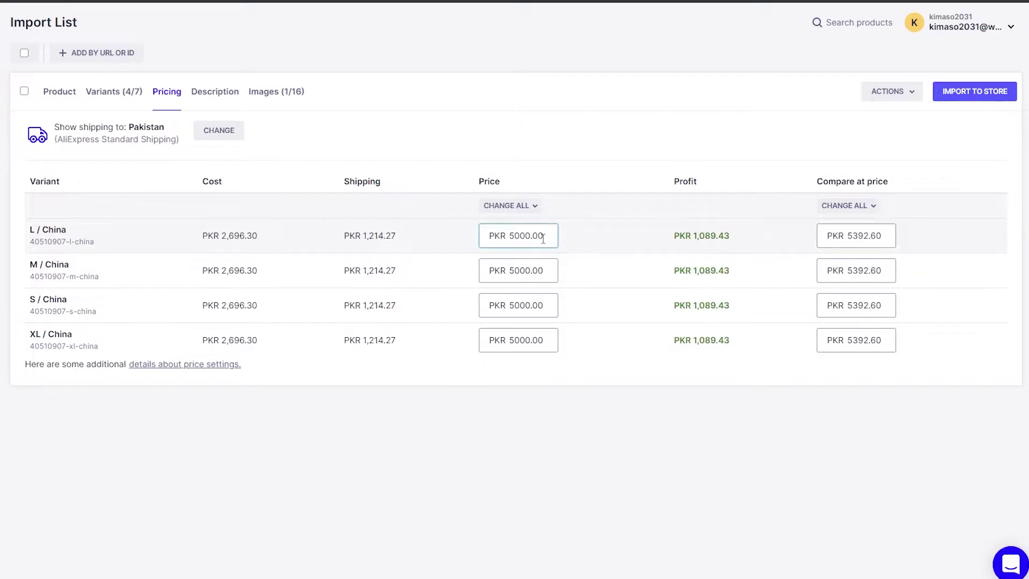
- Set the selling price of all variants to PKR 4500 in bulk
{"action": "left_click_drag", "start_coordinate": [543, 236], "coordinate": [469, 241]}
{"action": "left_click", "coordinate": [510, 205]}
{"action": "left_click", "coordinate": [515, 232]}
{"action": "type", "text": "4500"}
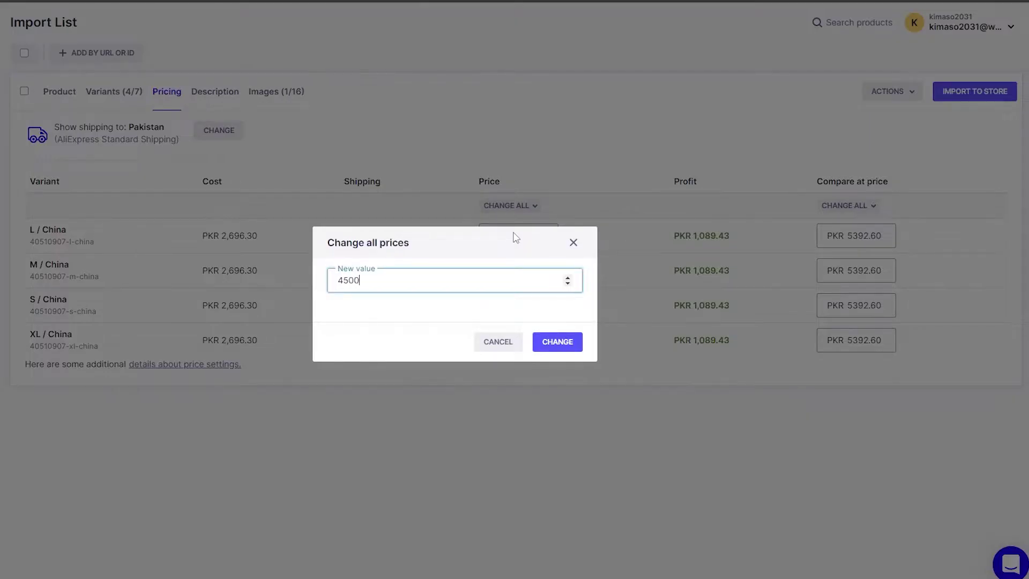
{"action": "key", "text": "Return"}
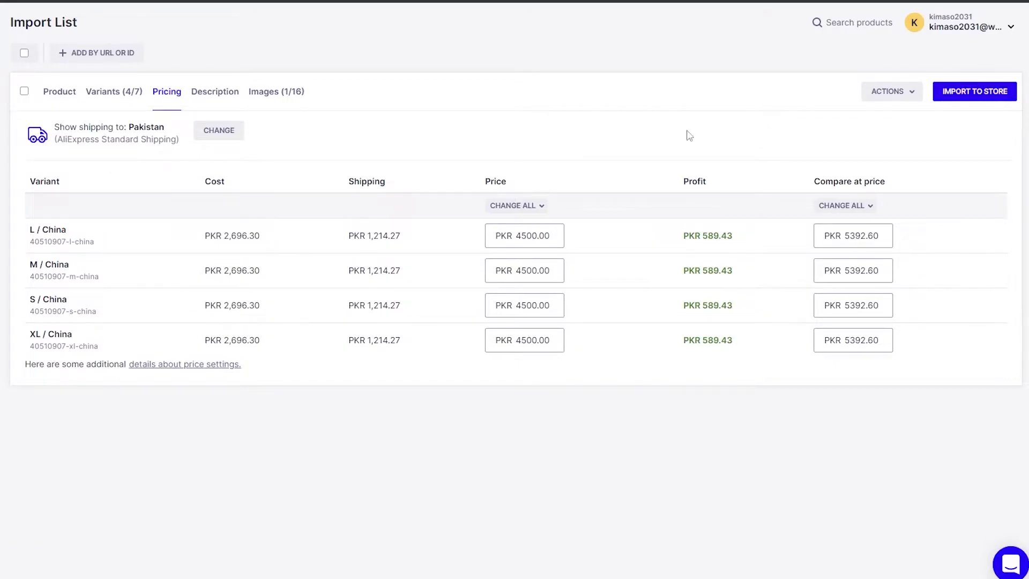
- Read through the product's description, from brand name down to closure type
{"action": "left_click", "coordinate": [235, 94]}
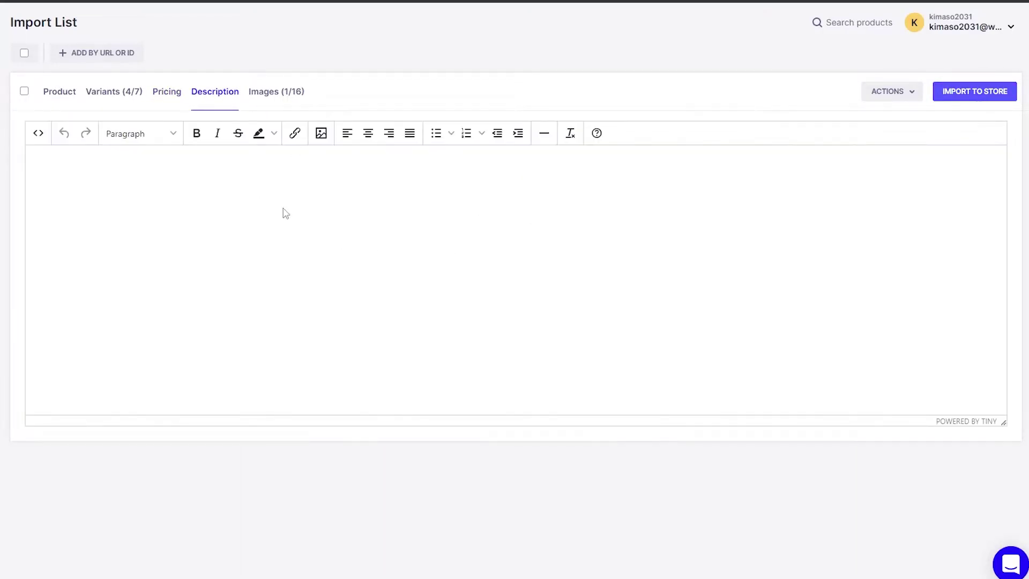
{"action": "scroll", "coordinate": [309, 228], "scroll_direction": "down", "scroll_amount": 2}
{"action": "scroll", "coordinate": [281, 209], "scroll_direction": "up", "scroll_amount": 3}
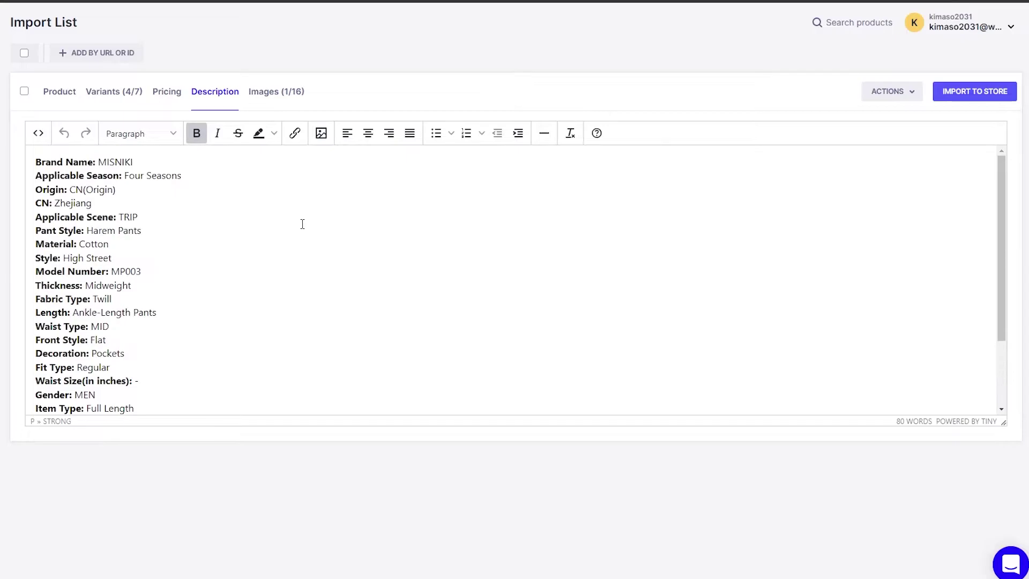
{"action": "scroll", "coordinate": [161, 289], "scroll_direction": "down", "scroll_amount": 1}
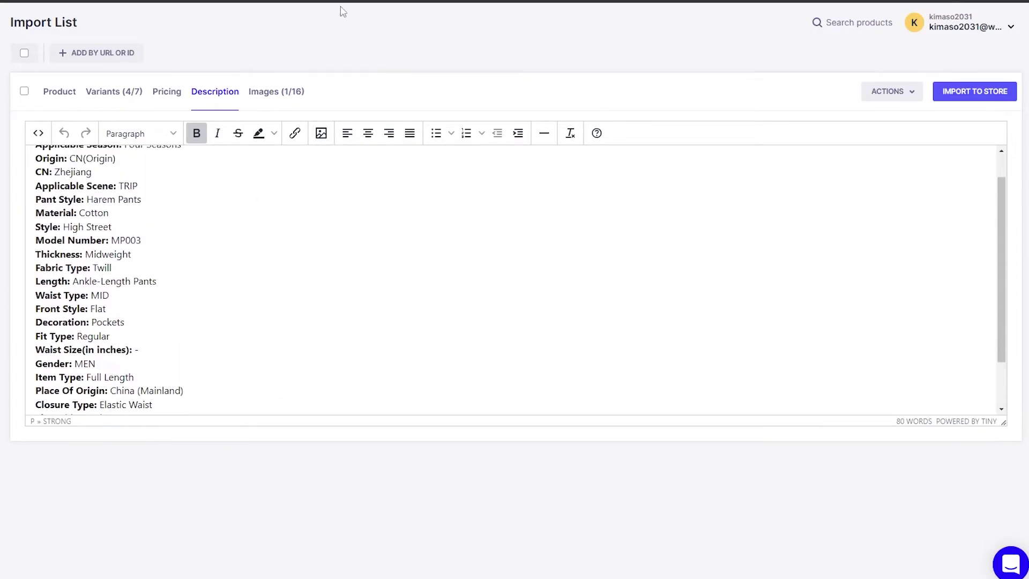
- Add five more photos of the pants, including the split close-up, and import the product to the store
{"action": "left_click", "coordinate": [291, 95]}
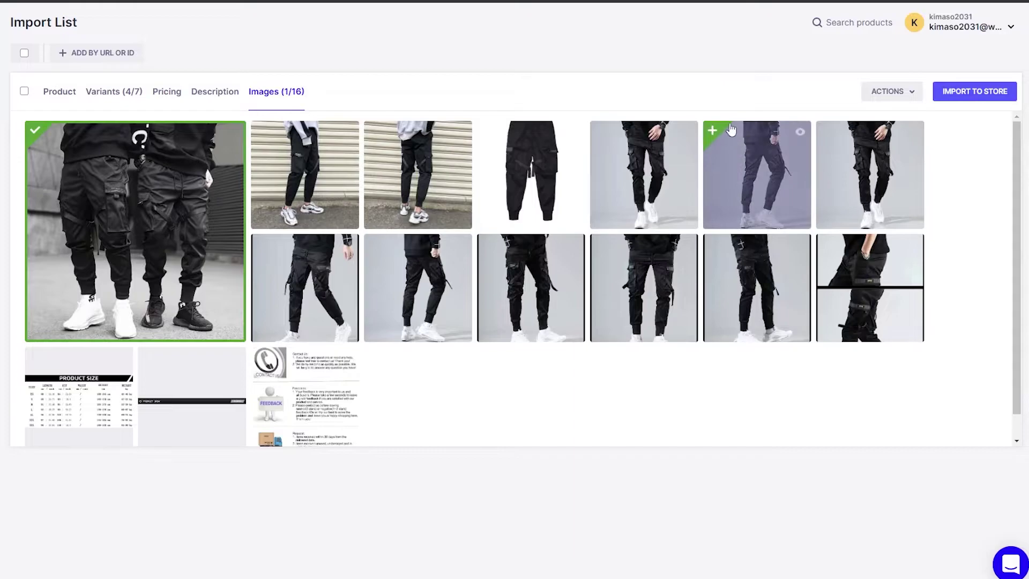
{"action": "left_click", "coordinate": [766, 181]}
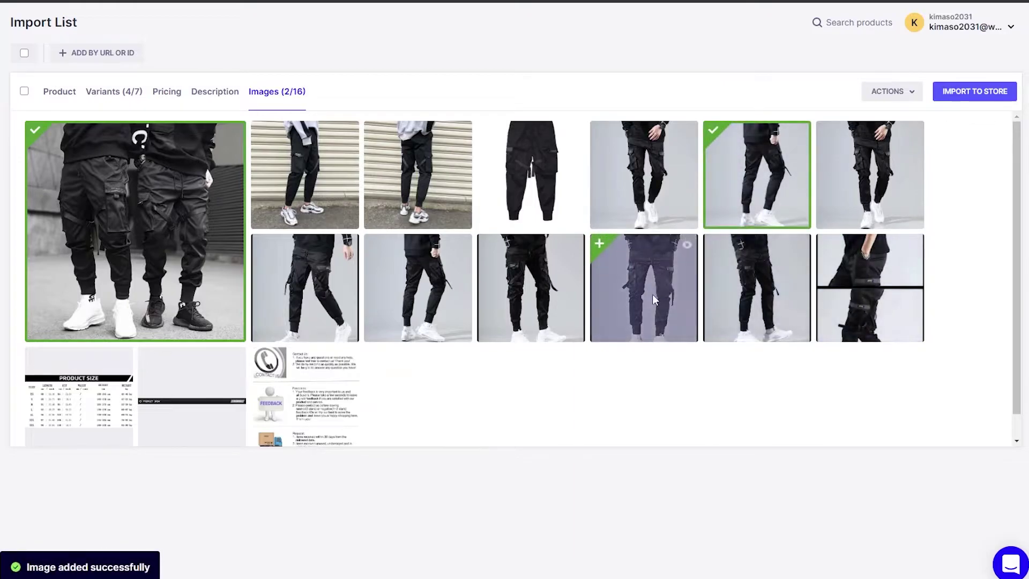
{"action": "left_click", "coordinate": [604, 244]}
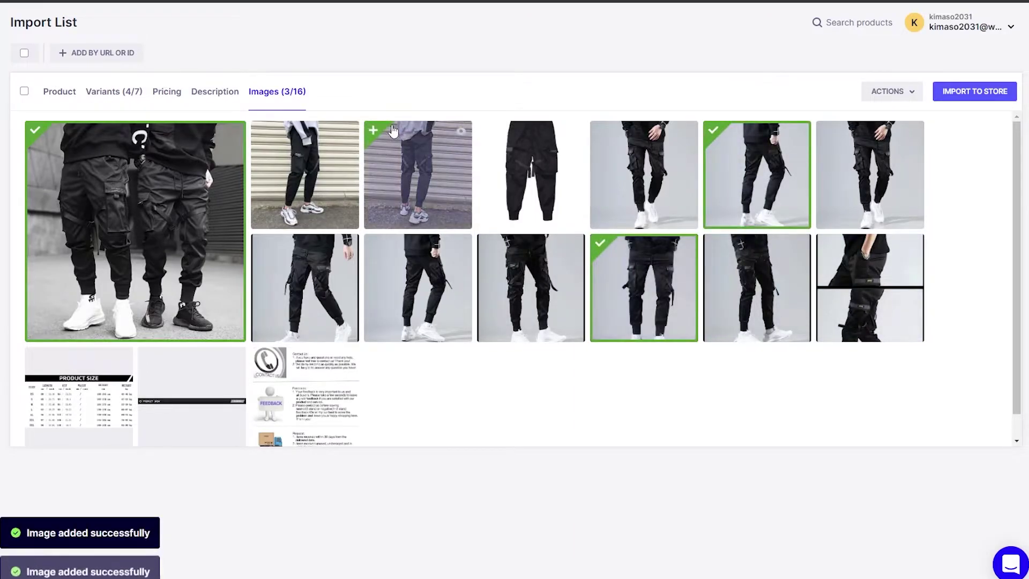
{"action": "left_click", "coordinate": [374, 131]}
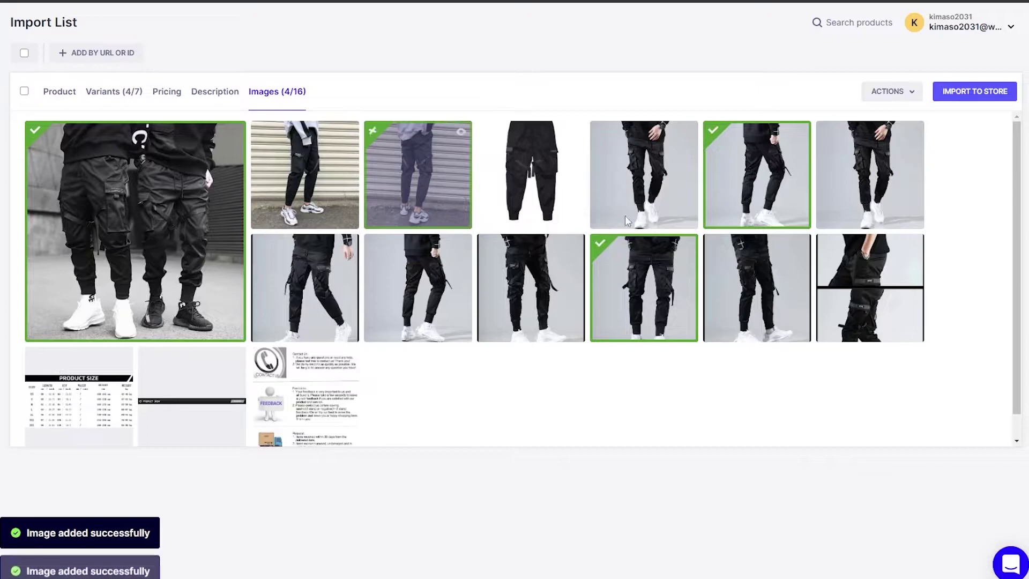
{"action": "left_click", "coordinate": [714, 247]}
{"action": "left_click", "coordinate": [826, 247]}
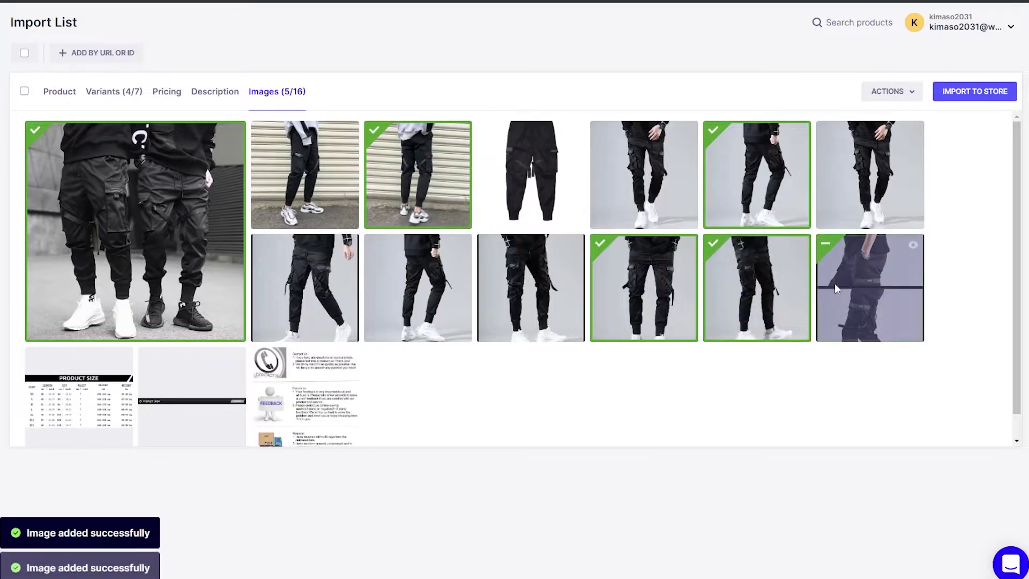
{"action": "left_click", "coordinate": [974, 94]}
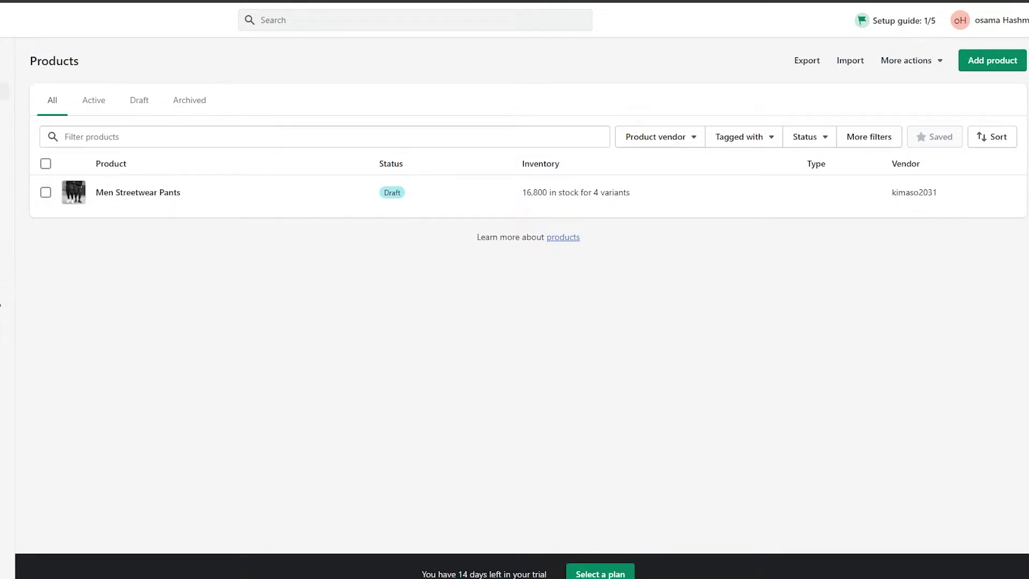
- Look through the recommended sales channels in the Shopify admin and close the list without adding one
{"action": "left_click", "coordinate": [5, 211]}
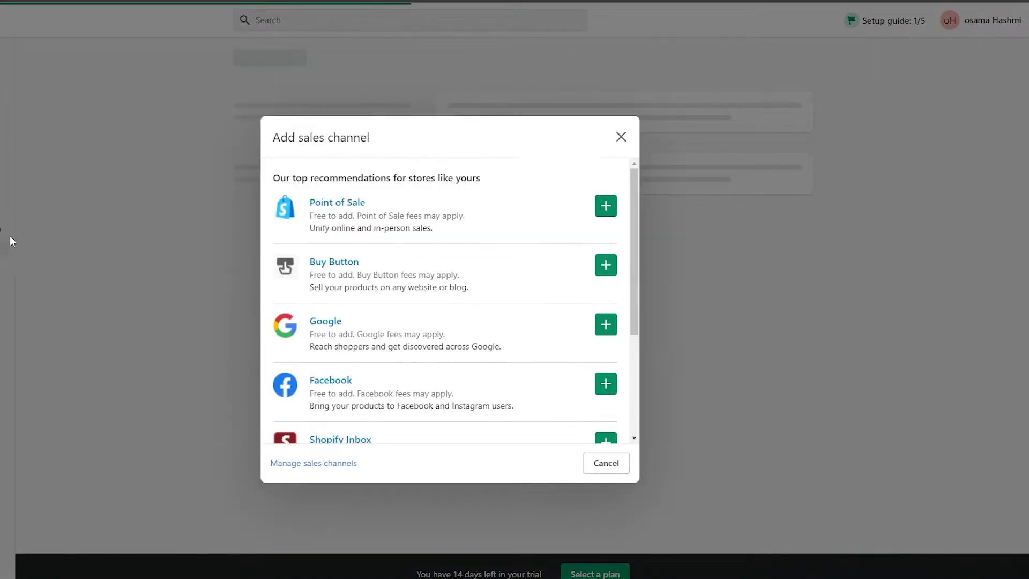
{"action": "left_click", "coordinate": [621, 136]}
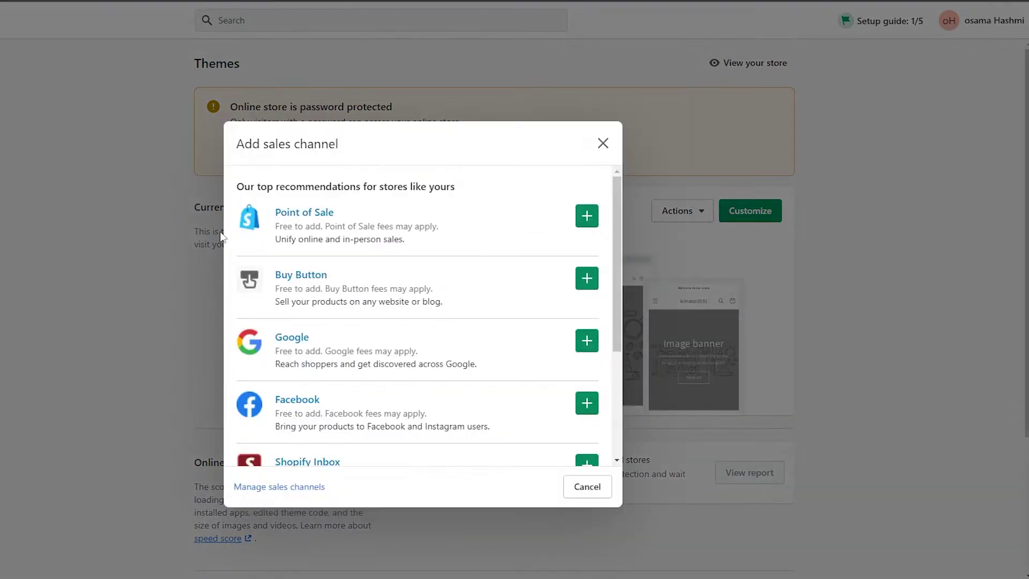
{"action": "scroll", "coordinate": [349, 258], "scroll_direction": "down", "scroll_amount": 3}
{"action": "scroll", "coordinate": [368, 304], "scroll_direction": "up", "scroll_amount": 4}
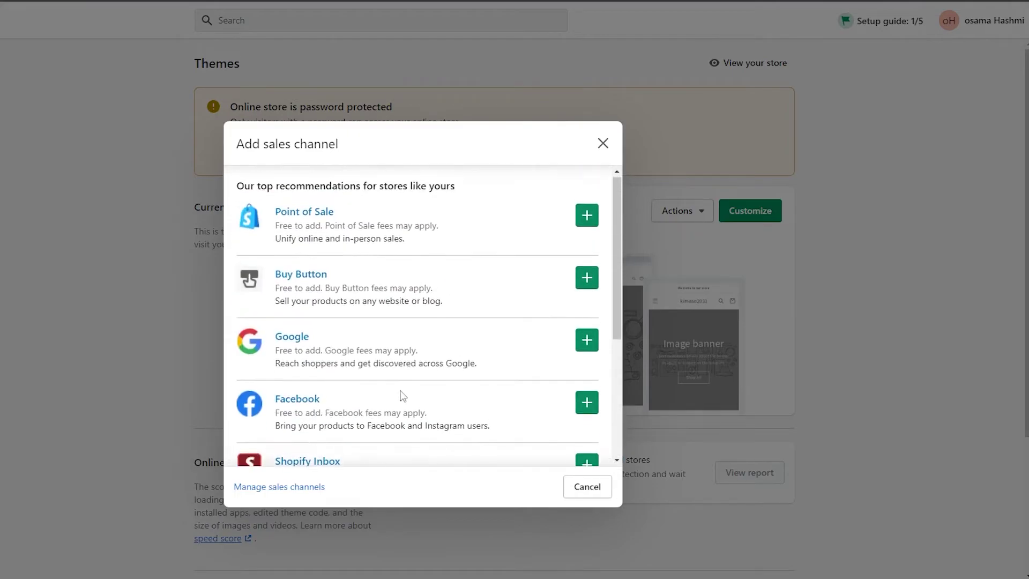
{"action": "scroll", "coordinate": [429, 289], "scroll_direction": "down", "scroll_amount": 2}
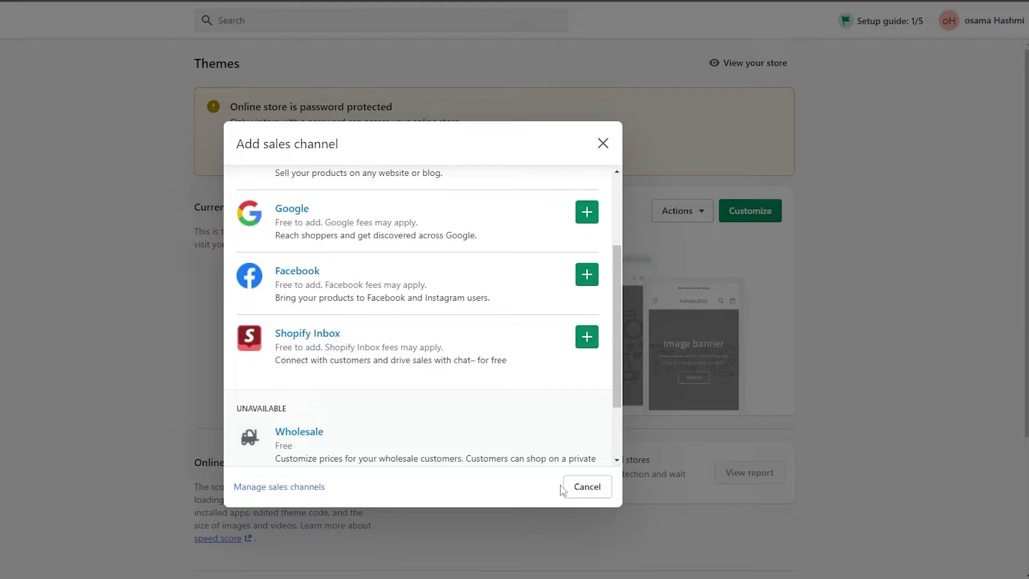
{"action": "left_click", "coordinate": [582, 487]}
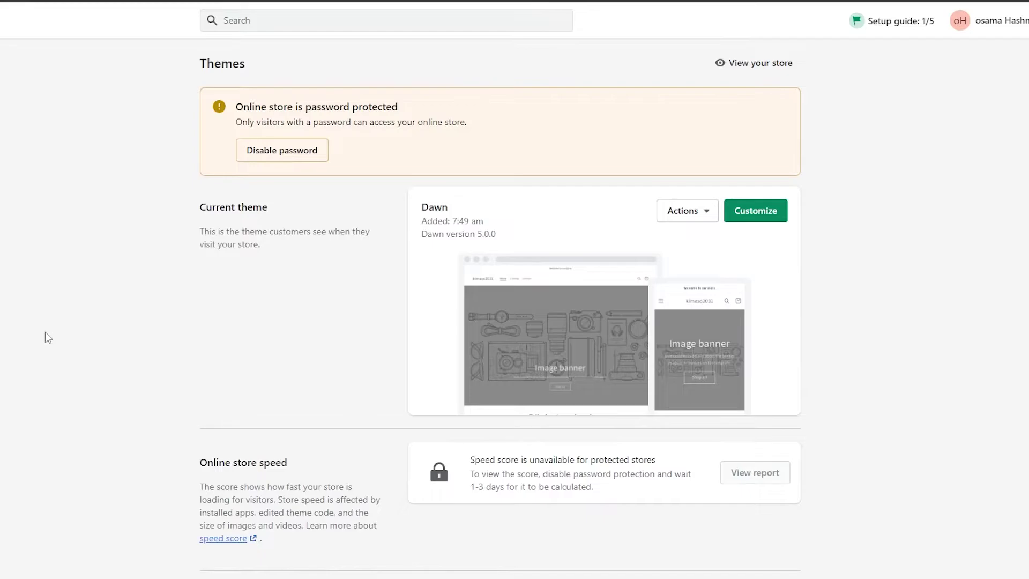
- Examine the payment providers, supported payment methods and manual payment methods in the store's payment settings
{"action": "left_click", "coordinate": [48, 562]}
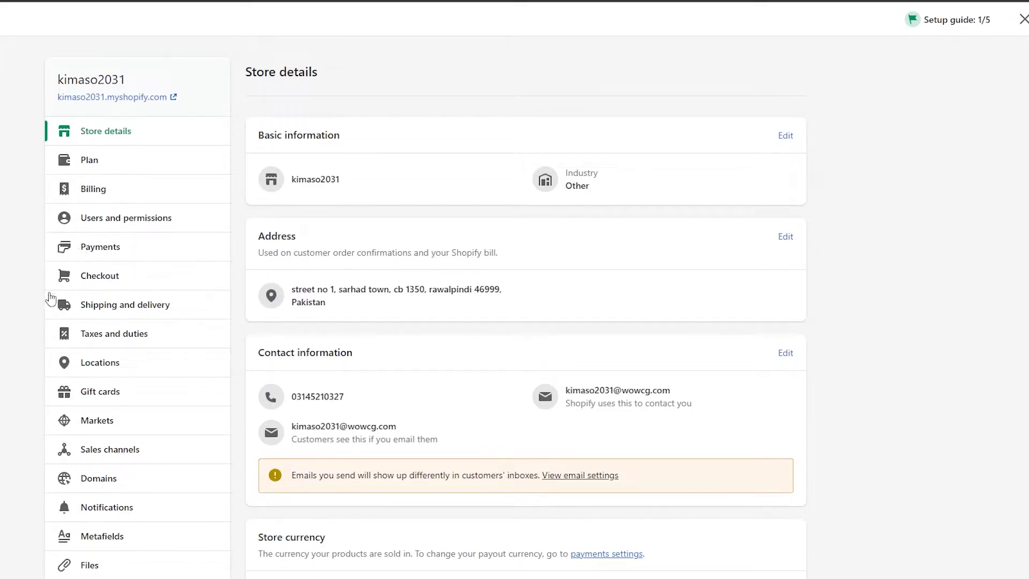
{"action": "left_click", "coordinate": [90, 260]}
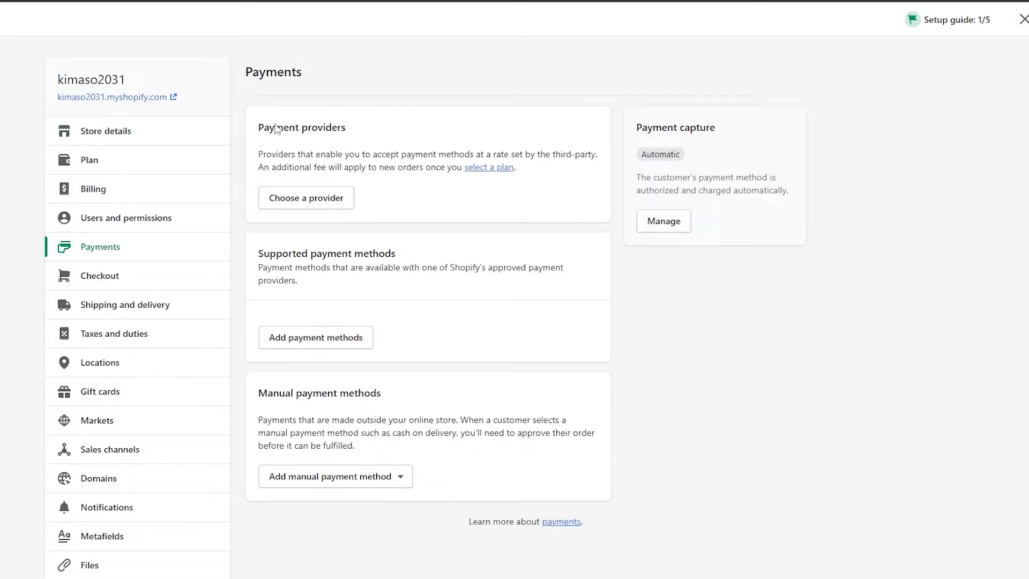
{"action": "left_click_drag", "start_coordinate": [258, 128], "coordinate": [398, 129]}
{"action": "left_click_drag", "start_coordinate": [258, 155], "coordinate": [272, 172]}
{"action": "left_click", "coordinate": [436, 201]}
{"action": "left_click_drag", "start_coordinate": [255, 255], "coordinate": [406, 262]}
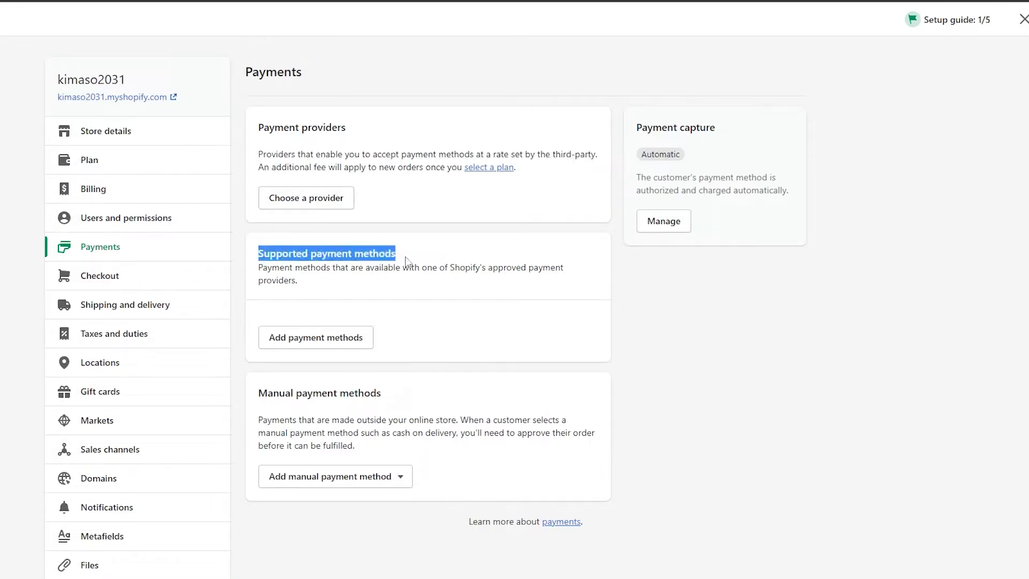
{"action": "left_click_drag", "start_coordinate": [258, 396], "coordinate": [435, 405]}
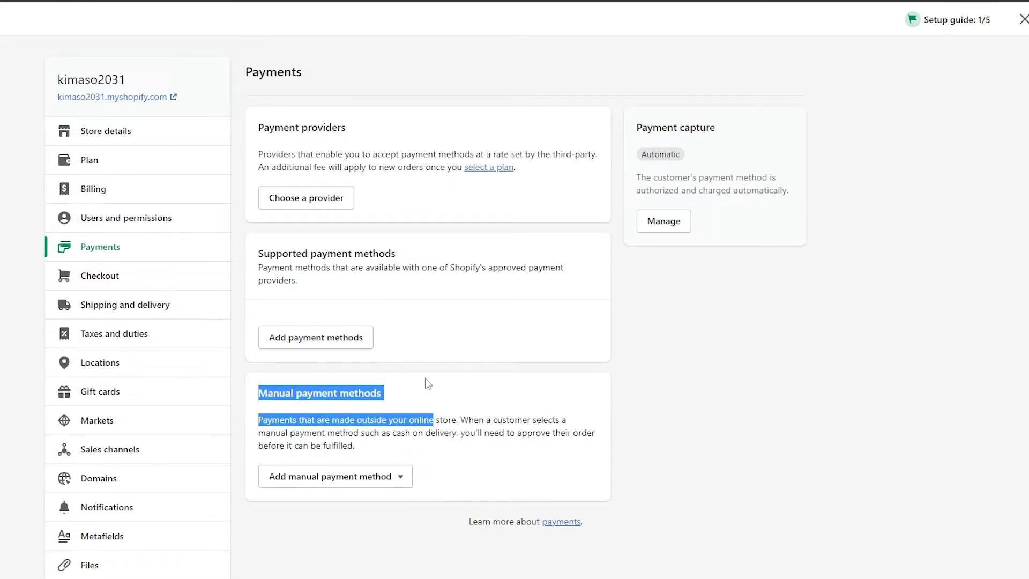
{"action": "left_click", "coordinate": [428, 384]}
{"action": "left_click_drag", "start_coordinate": [255, 259], "coordinate": [437, 266]}
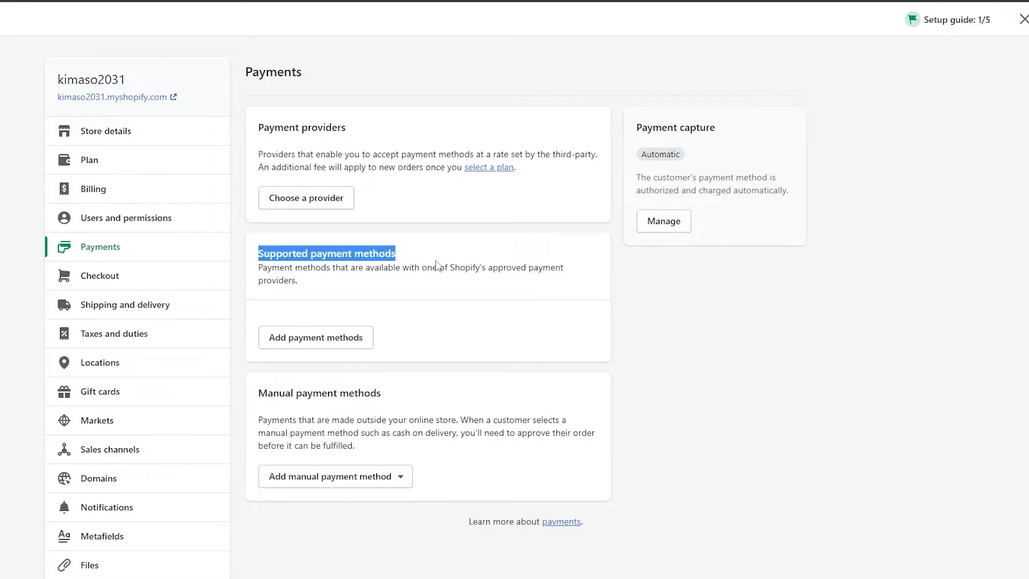
- Start adding payment methods to the store and select Visa and Mastercard as the methods to search by
{"action": "left_click", "coordinate": [315, 342]}
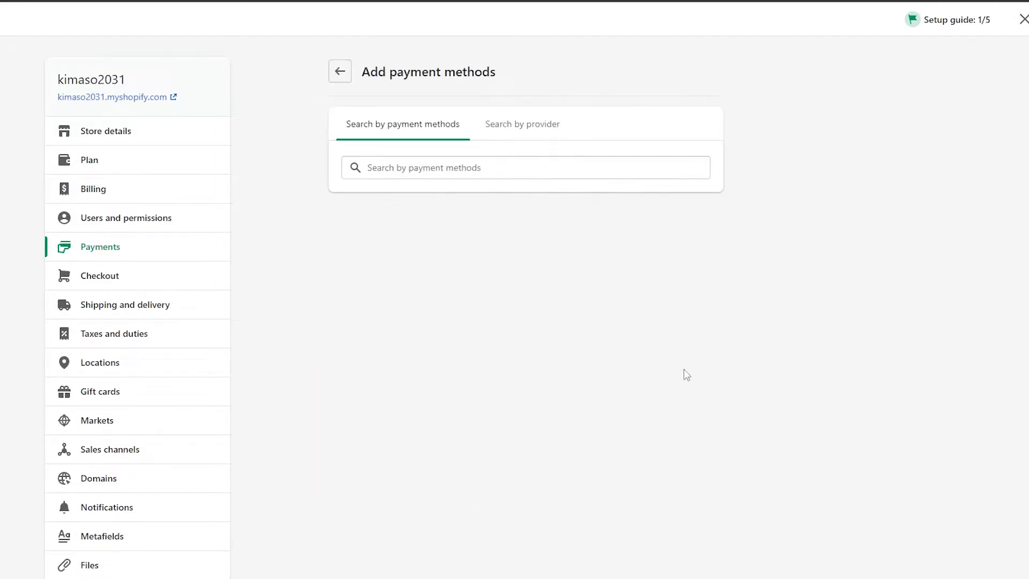
{"action": "left_click", "coordinate": [422, 169]}
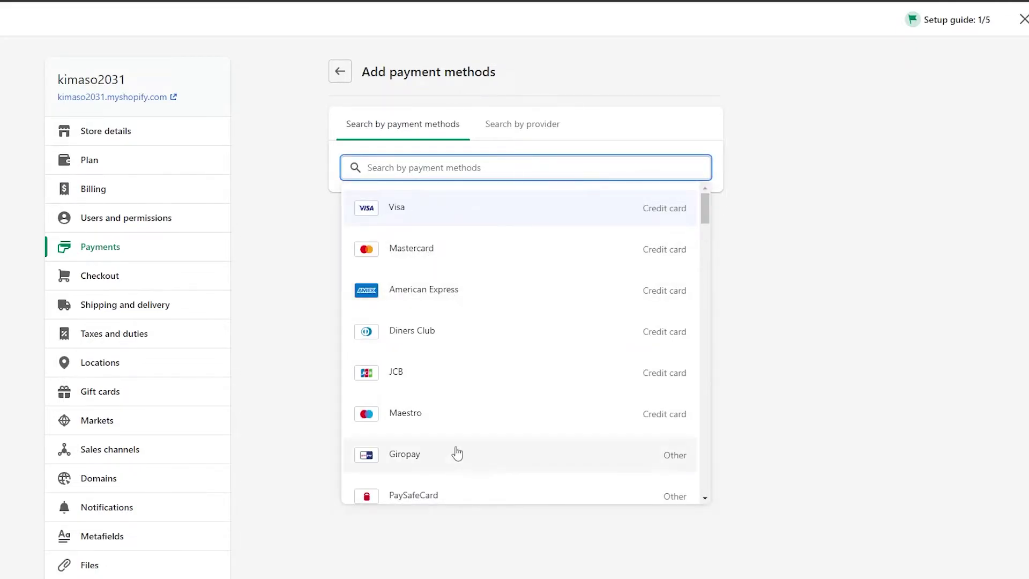
{"action": "scroll", "coordinate": [440, 476], "scroll_direction": "down", "scroll_amount": 3}
{"action": "scroll", "coordinate": [437, 477], "scroll_direction": "up", "scroll_amount": 3}
{"action": "left_click", "coordinate": [443, 217]}
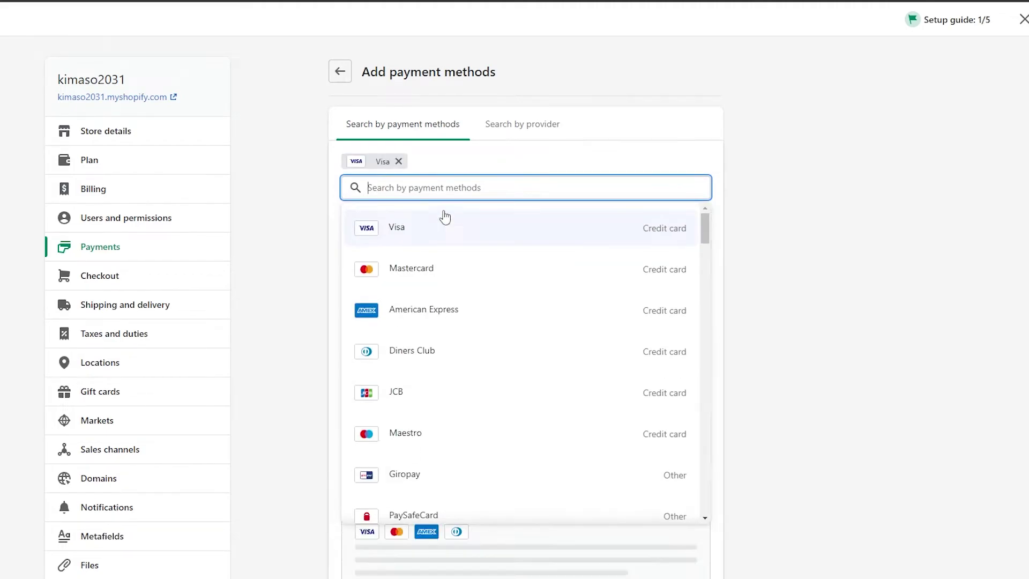
{"action": "left_click", "coordinate": [423, 273]}
- Add PayPal and American Express to the payment methods selected for the provider search
{"action": "scroll", "coordinate": [454, 317], "scroll_direction": "down", "scroll_amount": 15}
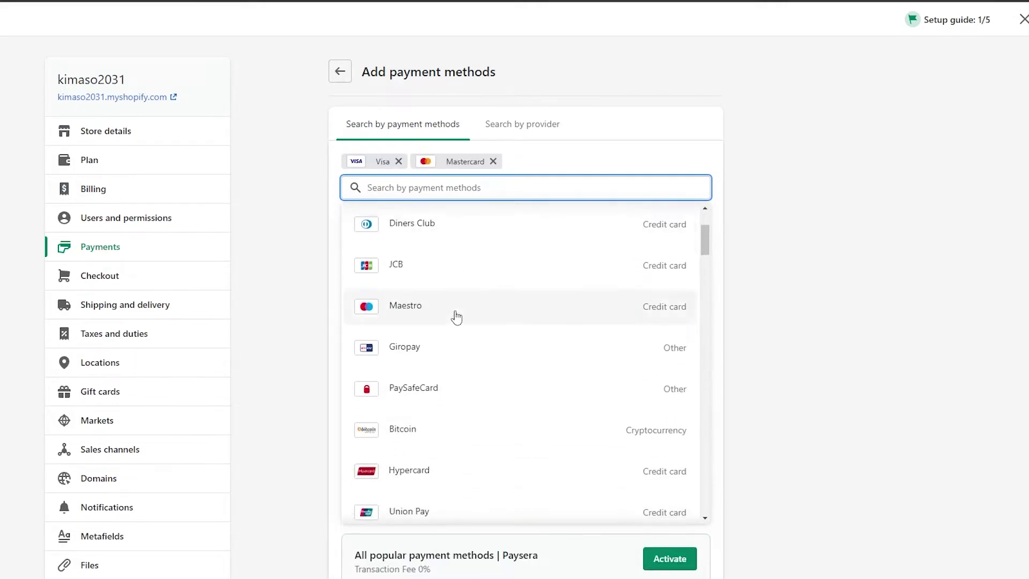
{"action": "scroll", "coordinate": [466, 369], "scroll_direction": "down", "scroll_amount": 8}
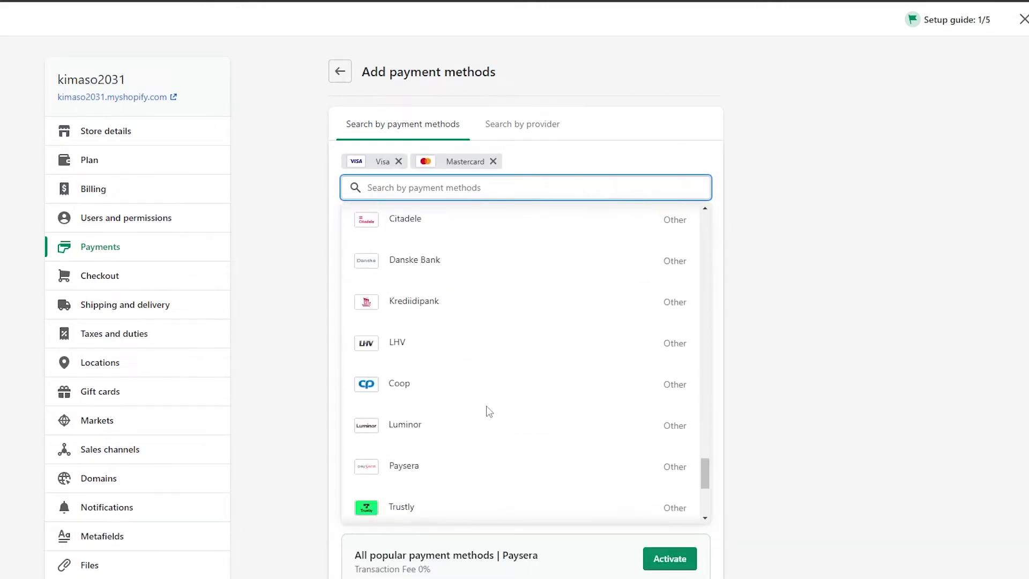
{"action": "scroll", "coordinate": [515, 457], "scroll_direction": "up", "scroll_amount": 2}
{"action": "scroll", "coordinate": [516, 476], "scroll_direction": "up", "scroll_amount": 10}
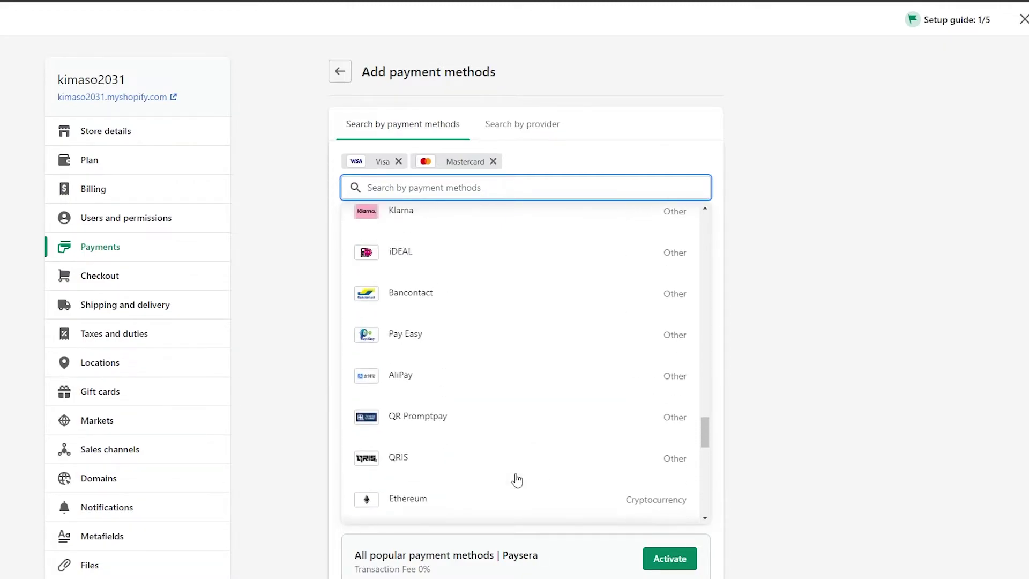
{"action": "scroll", "coordinate": [512, 482], "scroll_direction": "down", "scroll_amount": 6}
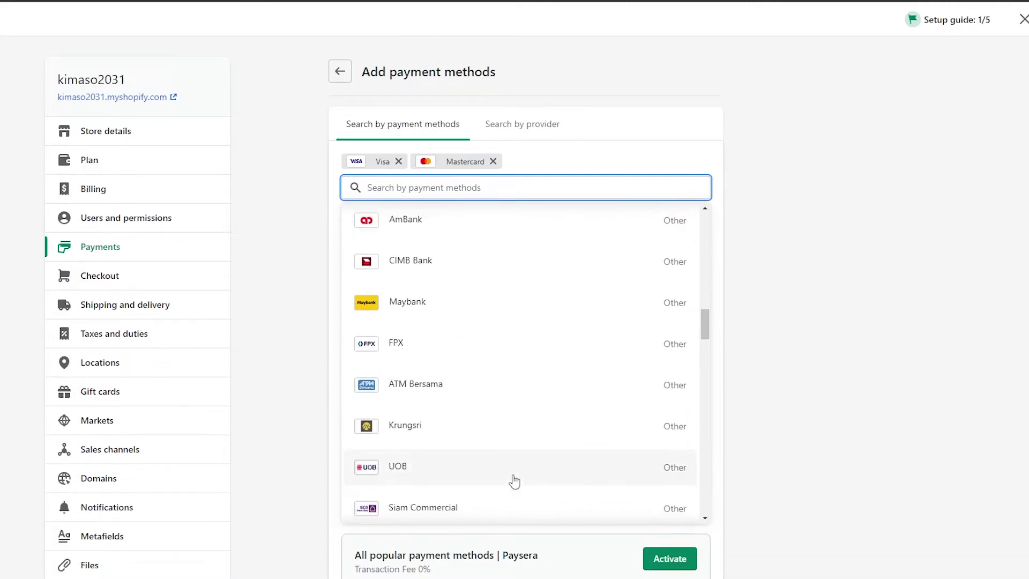
{"action": "scroll", "coordinate": [448, 331], "scroll_direction": "down", "scroll_amount": 3}
{"action": "scroll", "coordinate": [448, 385], "scroll_direction": "down", "scroll_amount": 2}
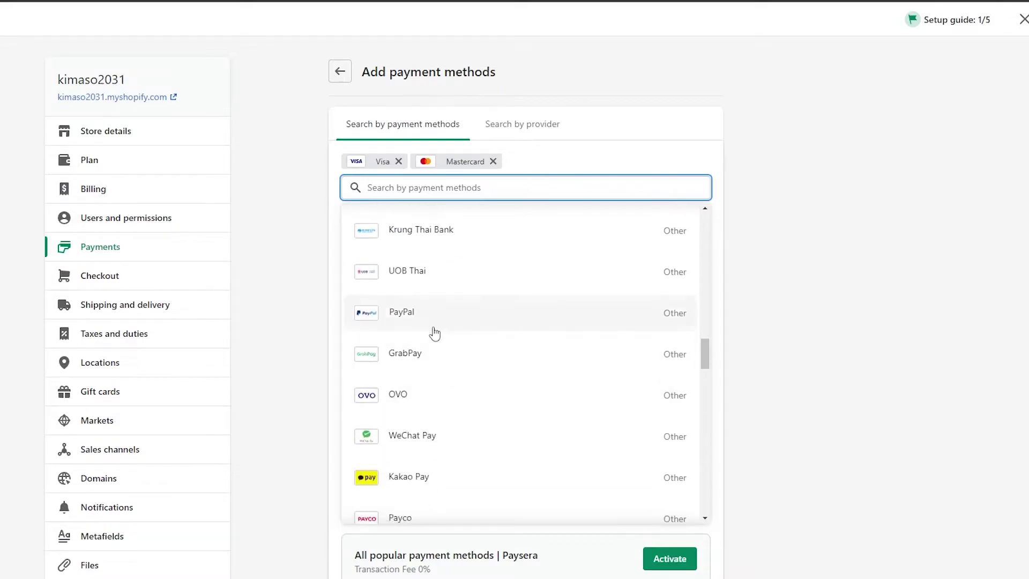
{"action": "left_click", "coordinate": [431, 324]}
{"action": "scroll", "coordinate": [466, 437], "scroll_direction": "up", "scroll_amount": 10}
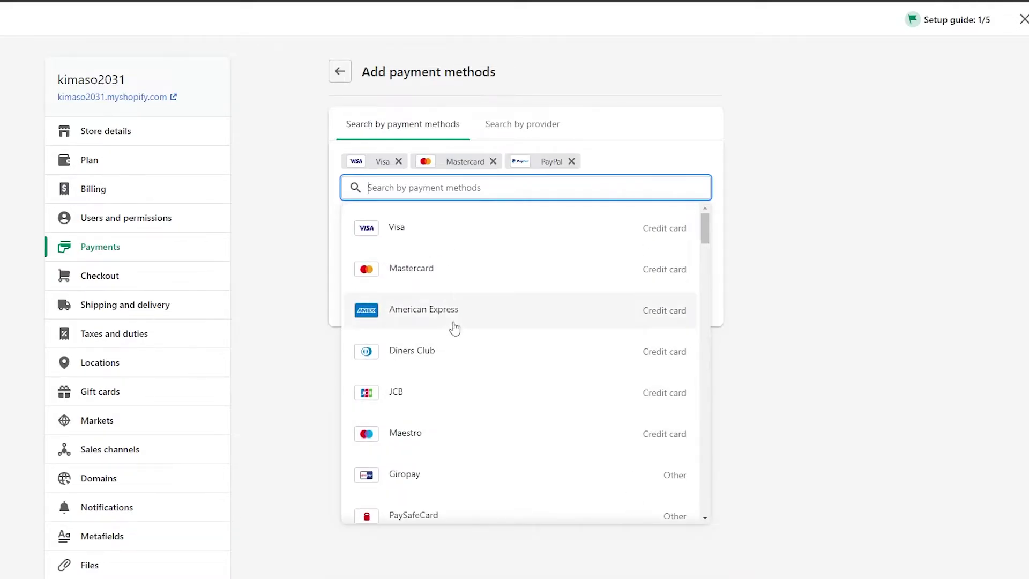
{"action": "left_click", "coordinate": [454, 326]}
{"action": "left_click", "coordinate": [646, 134]}
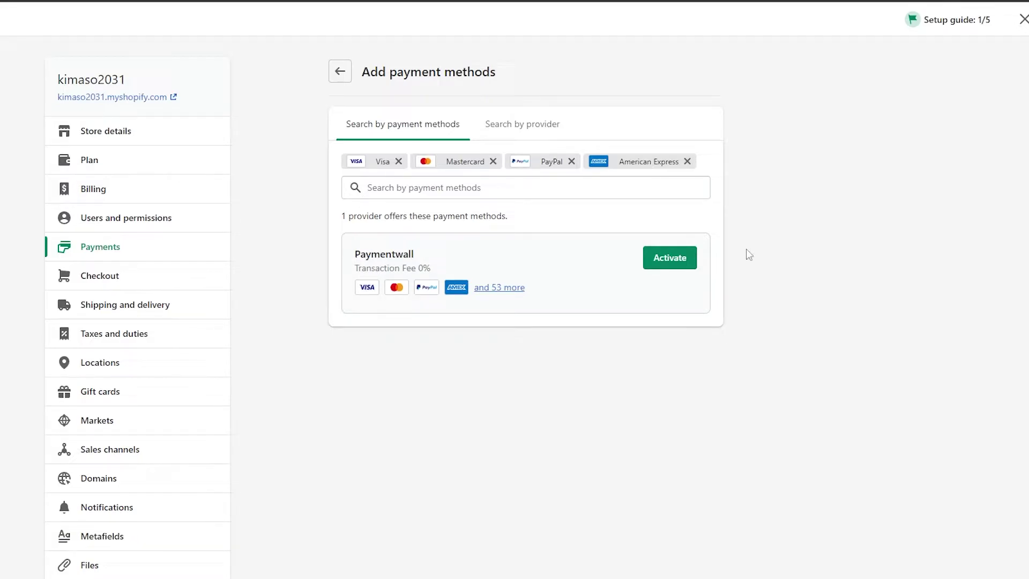
- Open Paymentwall's activation page and look through its payment methods down to the test mode option
{"action": "left_click", "coordinate": [672, 261]}
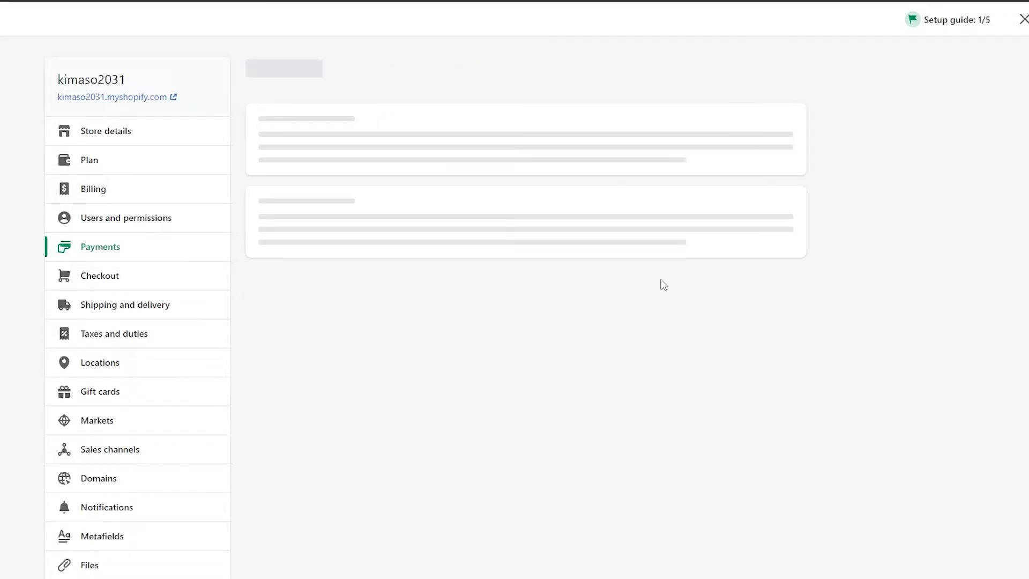
{"action": "scroll", "coordinate": [635, 284], "scroll_direction": "down", "scroll_amount": 20}
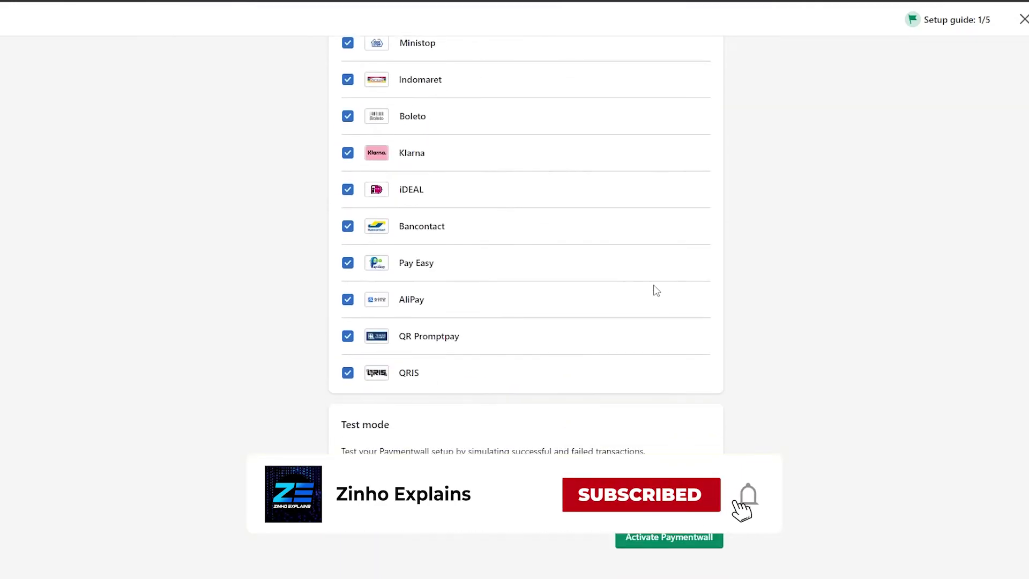
{"action": "scroll", "coordinate": [375, 566], "scroll_direction": "up", "scroll_amount": 1}
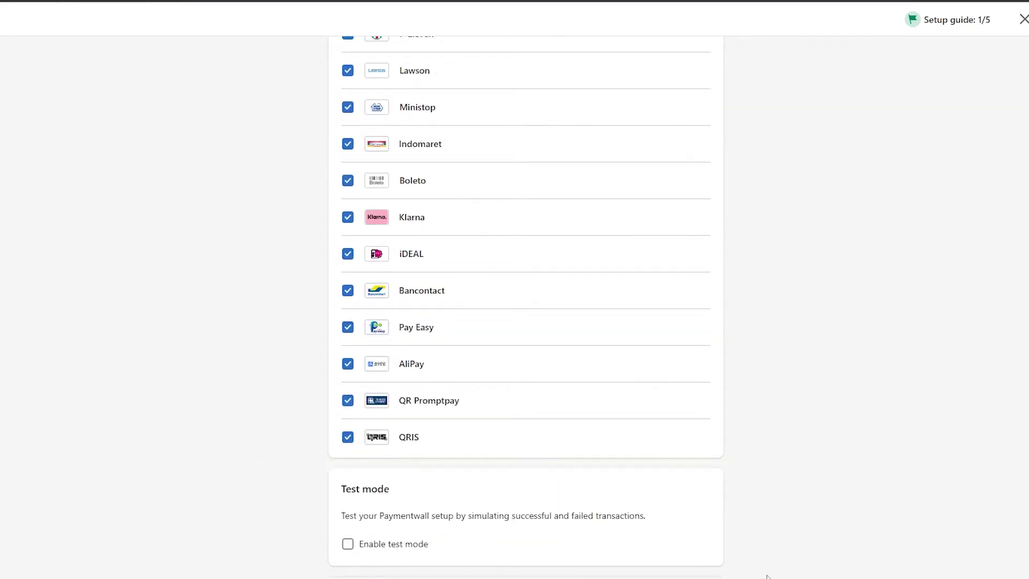
{"action": "scroll", "coordinate": [767, 576], "scroll_direction": "down", "scroll_amount": 1}
{"action": "left_click", "coordinate": [668, 534]}
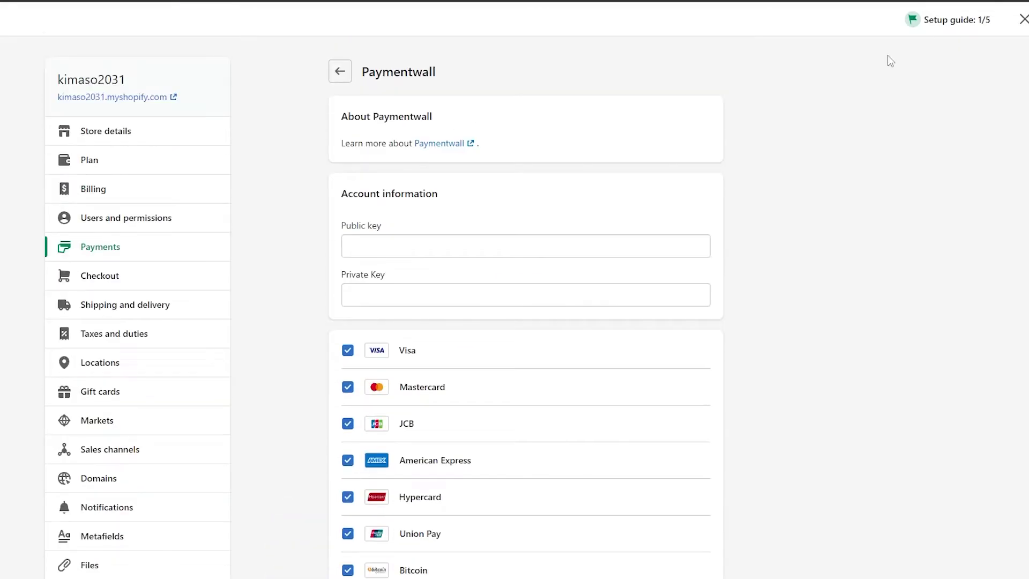
{"action": "left_click", "coordinate": [427, 149]}
{"action": "left_click_drag", "start_coordinate": [354, 198], "coordinate": [448, 202]}
{"action": "left_click", "coordinate": [363, 249]}
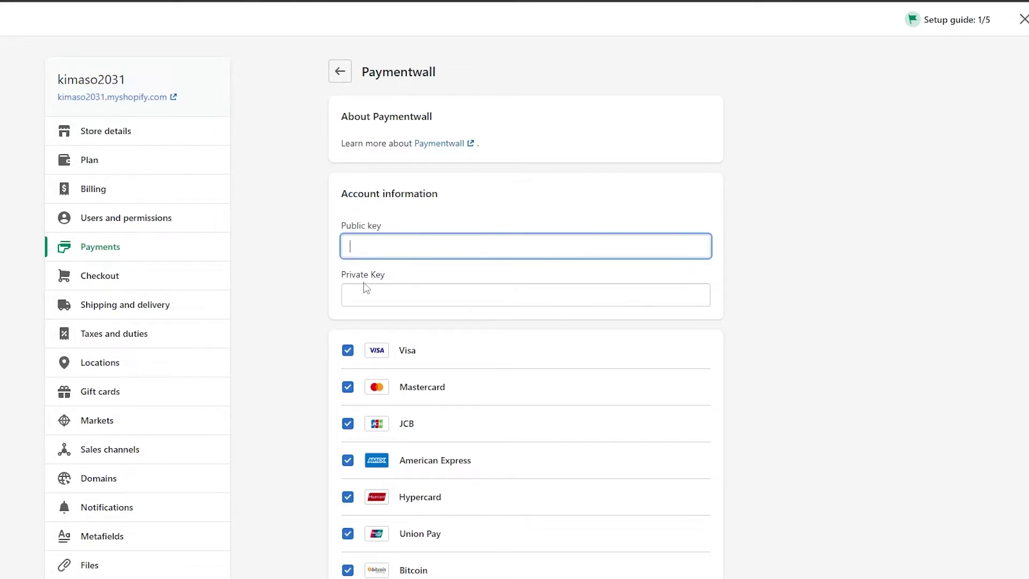
{"action": "left_click", "coordinate": [365, 287]}
{"action": "left_click", "coordinate": [291, 265]}
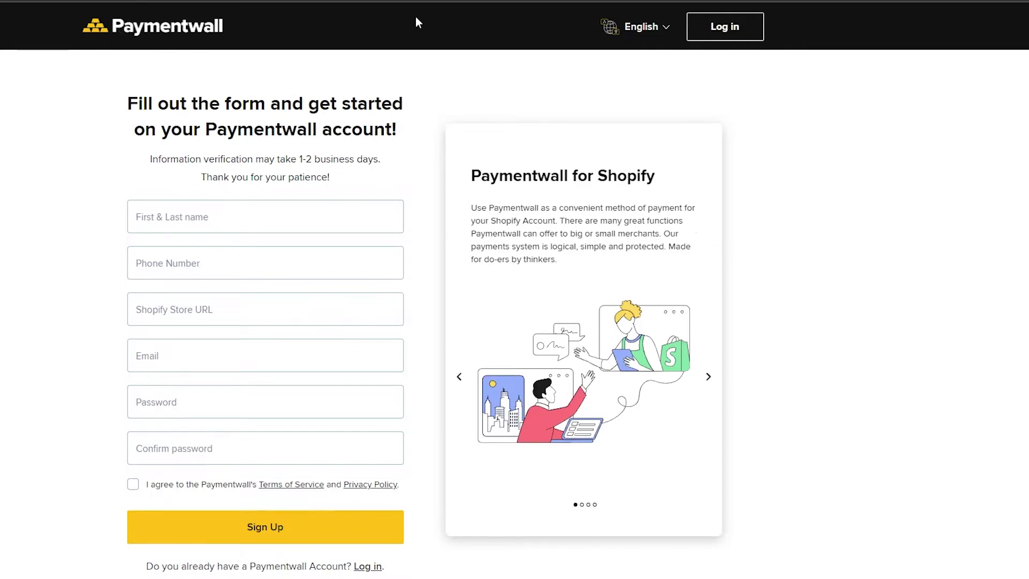
- Go through the Paymentwall sign-up fields for name, phone number, Shopify store URL, email and password without filling them in
{"action": "left_click", "coordinate": [173, 214]}
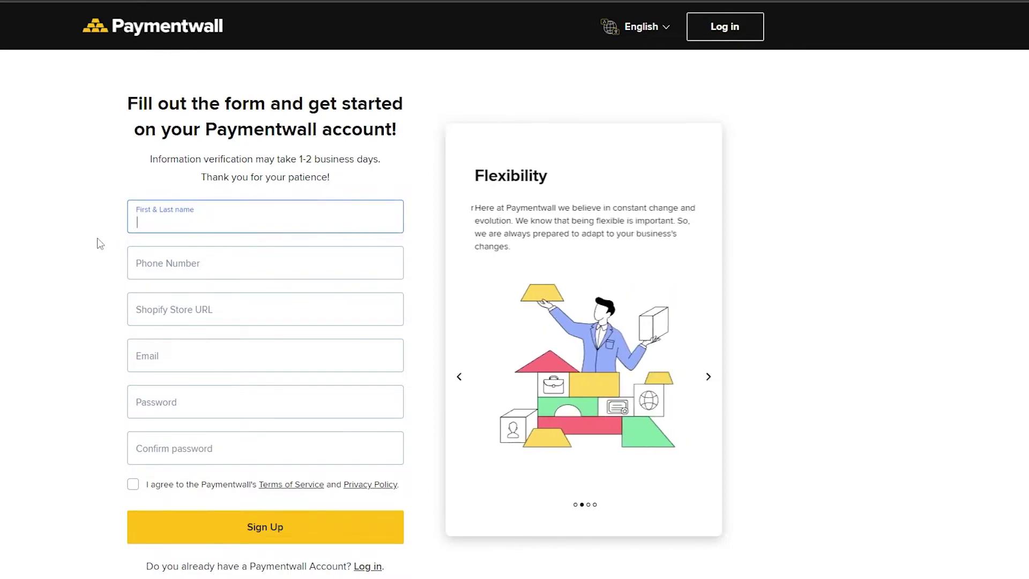
{"action": "left_click", "coordinate": [185, 265]}
{"action": "left_click", "coordinate": [173, 313]}
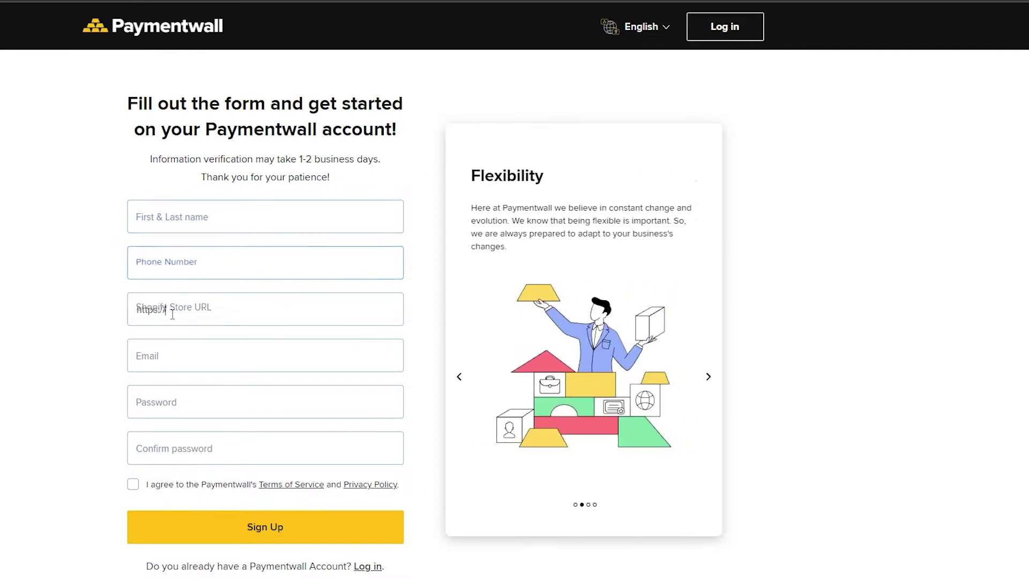
{"action": "left_click", "coordinate": [175, 362]}
{"action": "left_click", "coordinate": [191, 415]}
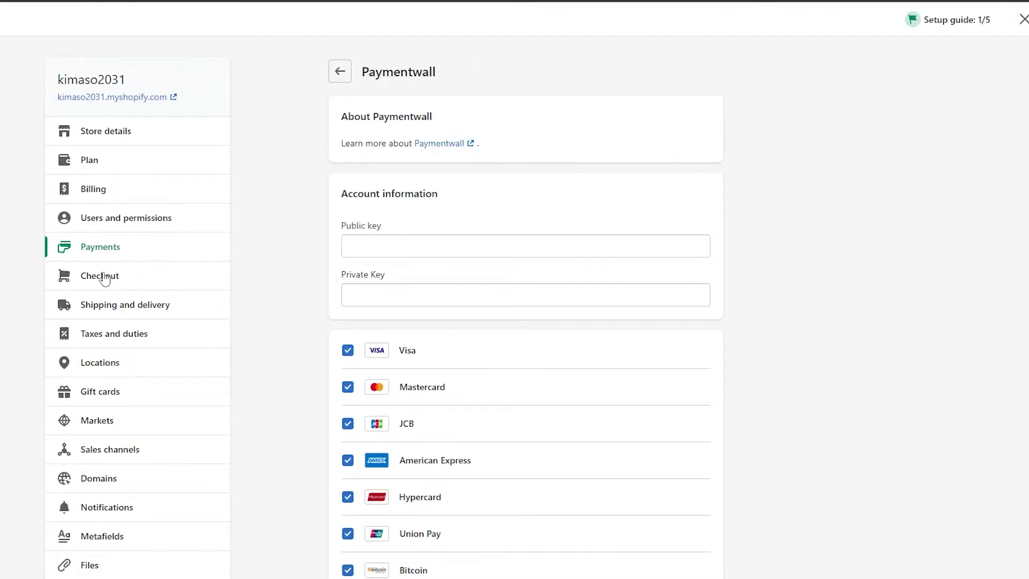
- Return to the payment settings, look through the third-party payment providers and choose 2Checkout
{"action": "left_click", "coordinate": [100, 247]}
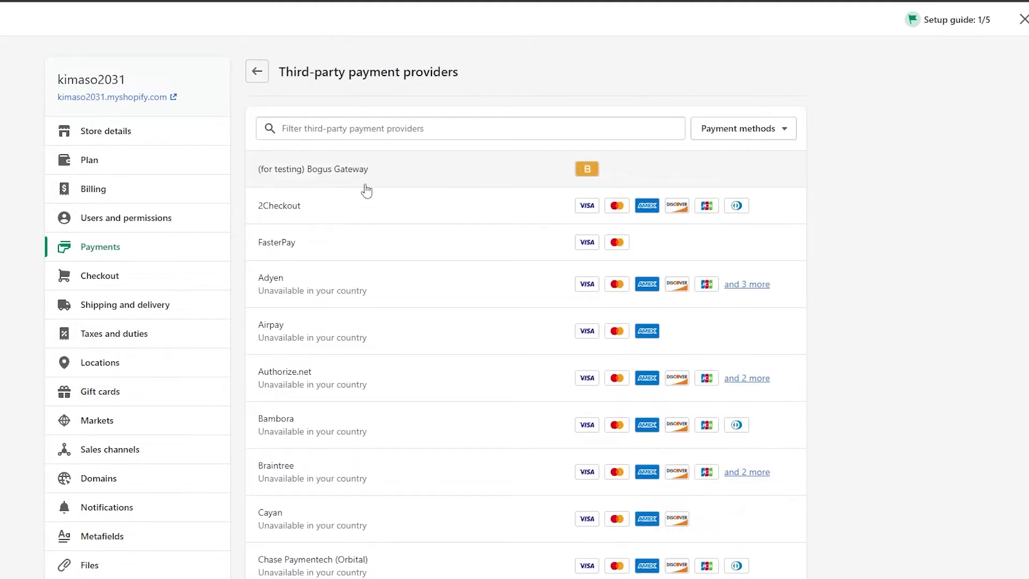
{"action": "scroll", "coordinate": [381, 515], "scroll_direction": "down", "scroll_amount": 4}
{"action": "scroll", "coordinate": [374, 491], "scroll_direction": "up", "scroll_amount": 4}
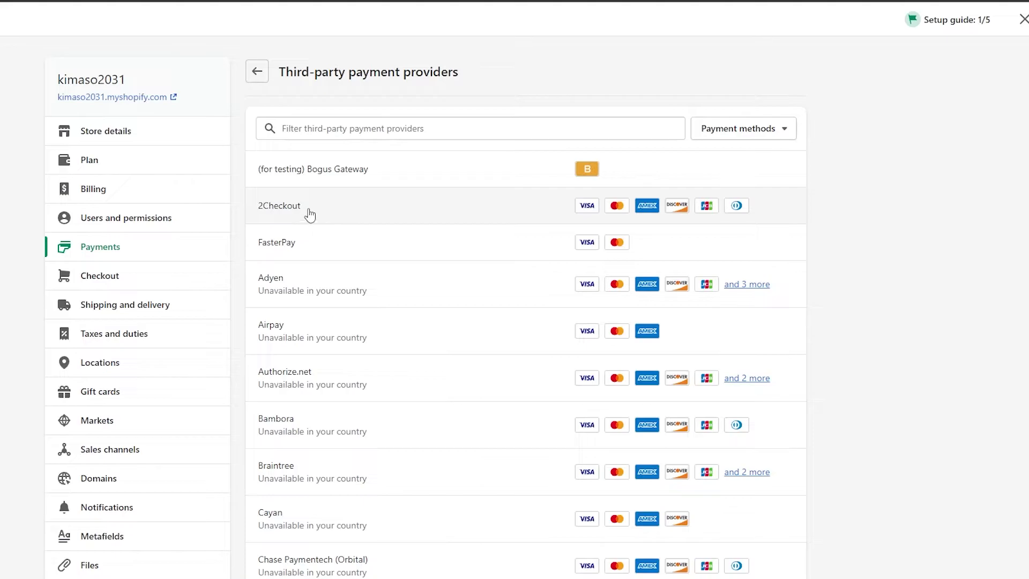
{"action": "left_click", "coordinate": [289, 215]}
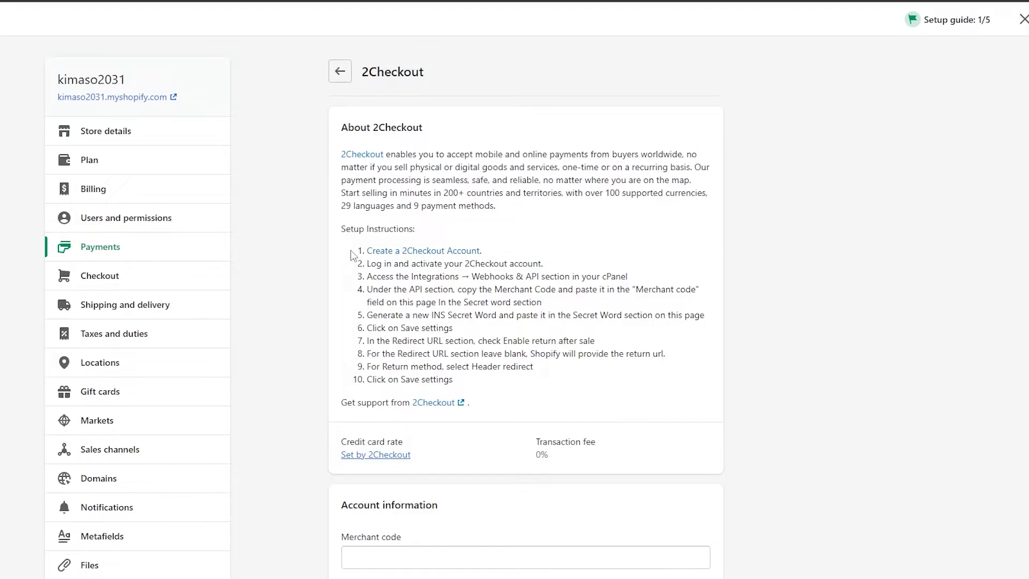
- Read through the ten 2Checkout setup instructions, from creating an account to saving the settings
{"action": "left_click_drag", "start_coordinate": [350, 249], "coordinate": [634, 275]}
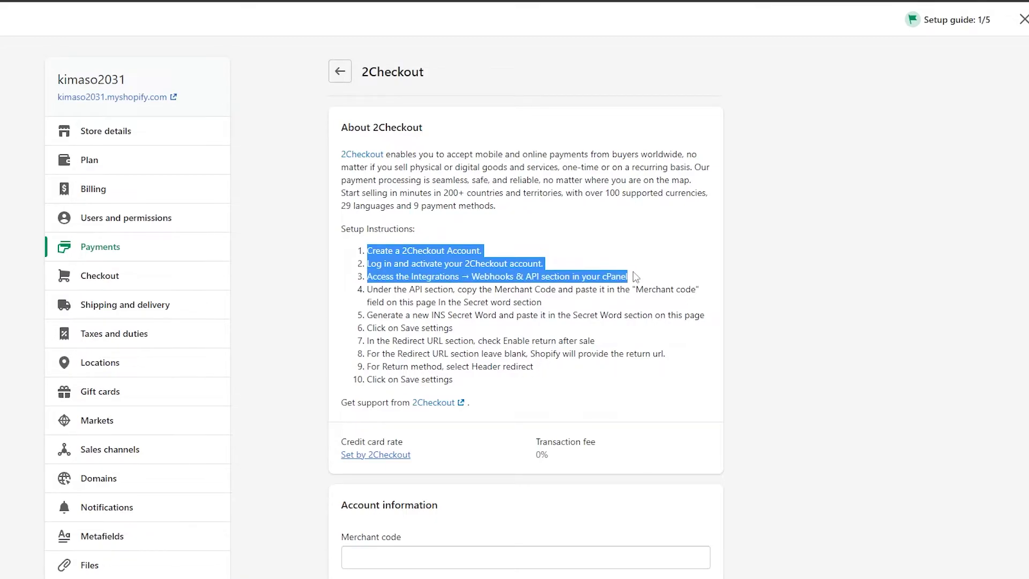
{"action": "left_click_drag", "start_coordinate": [636, 275], "coordinate": [672, 302]}
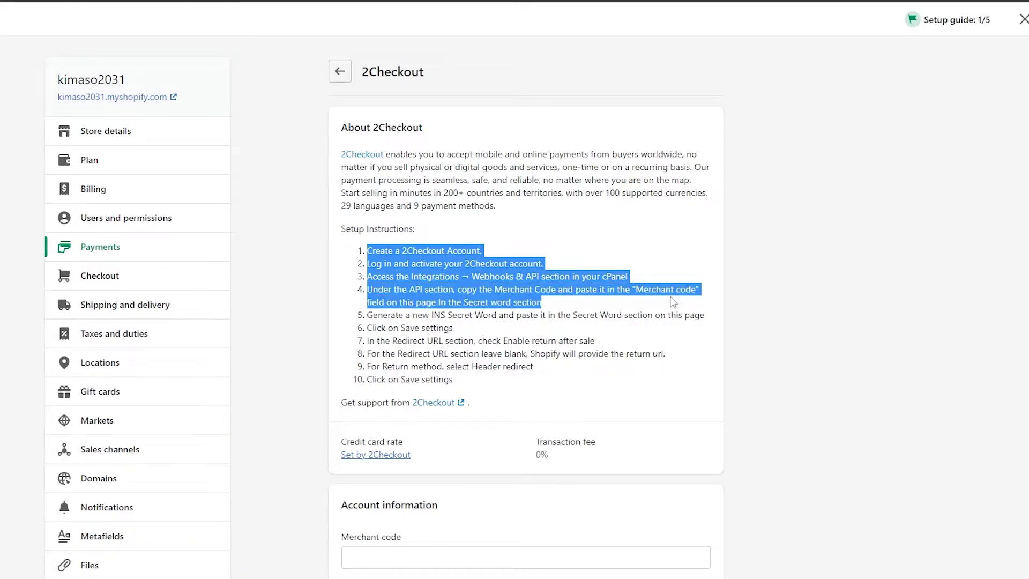
{"action": "left_click_drag", "start_coordinate": [673, 309], "coordinate": [687, 341]}
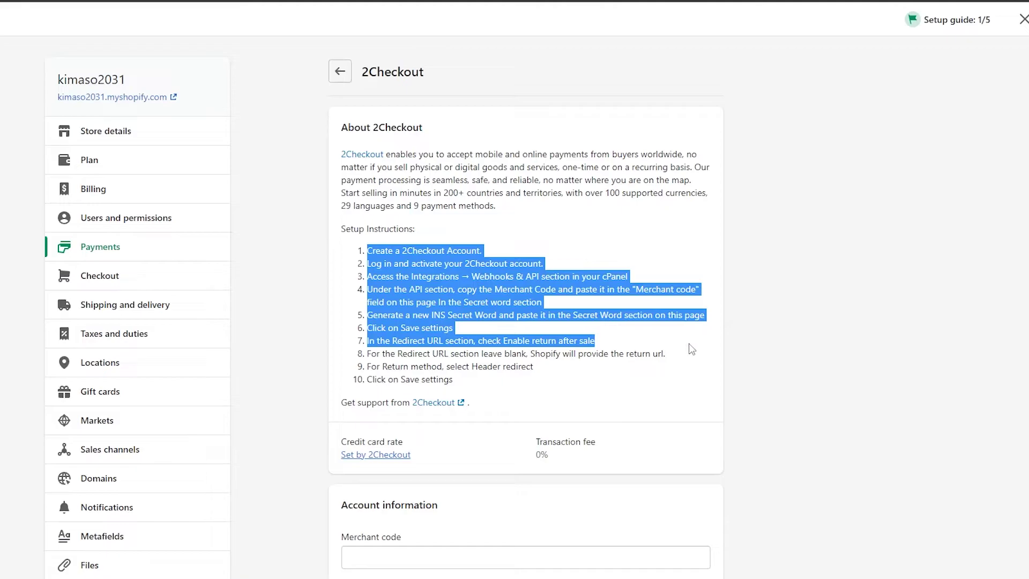
{"action": "left_click_drag", "start_coordinate": [691, 349], "coordinate": [702, 356]}
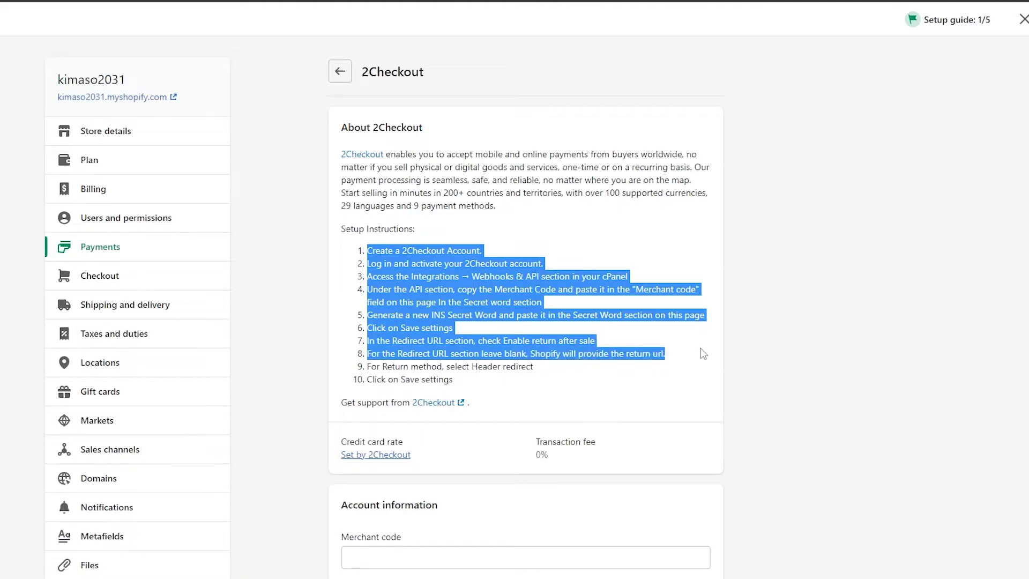
{"action": "left_click_drag", "start_coordinate": [699, 353], "coordinate": [699, 379]}
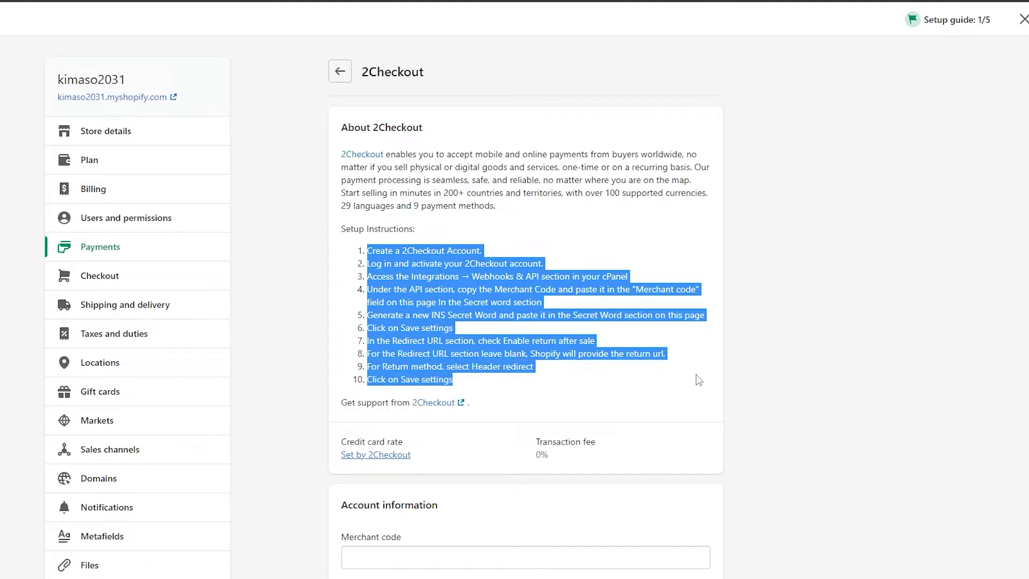
{"action": "left_click", "coordinate": [882, 376]}
- Examine the Merchant code and Secret Word fields in 2Checkout's account information
{"action": "scroll", "coordinate": [375, 364], "scroll_direction": "down", "scroll_amount": 2}
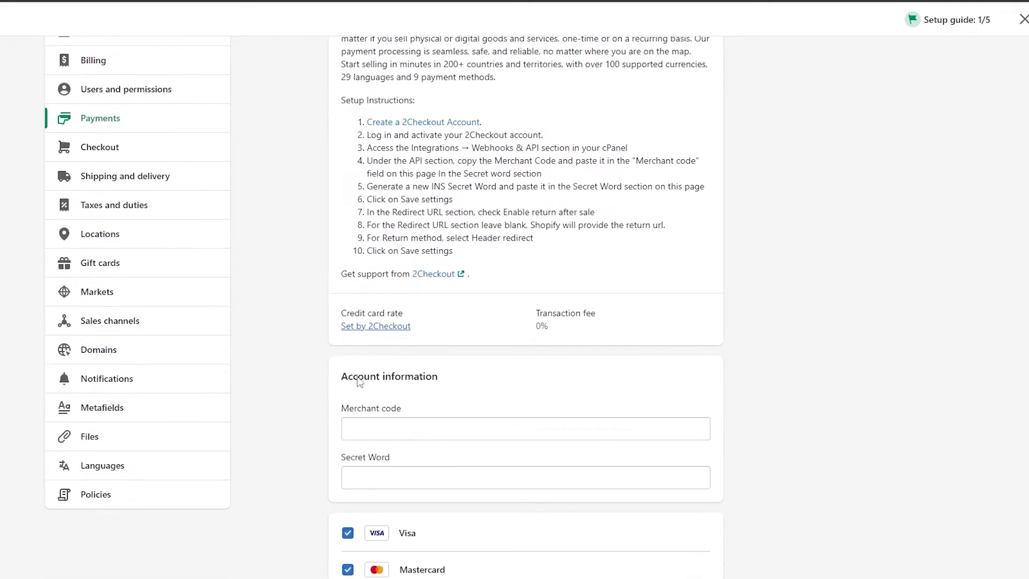
{"action": "scroll", "coordinate": [353, 370], "scroll_direction": "down", "scroll_amount": 2}
{"action": "scroll", "coordinate": [345, 343], "scroll_direction": "up", "scroll_amount": 1}
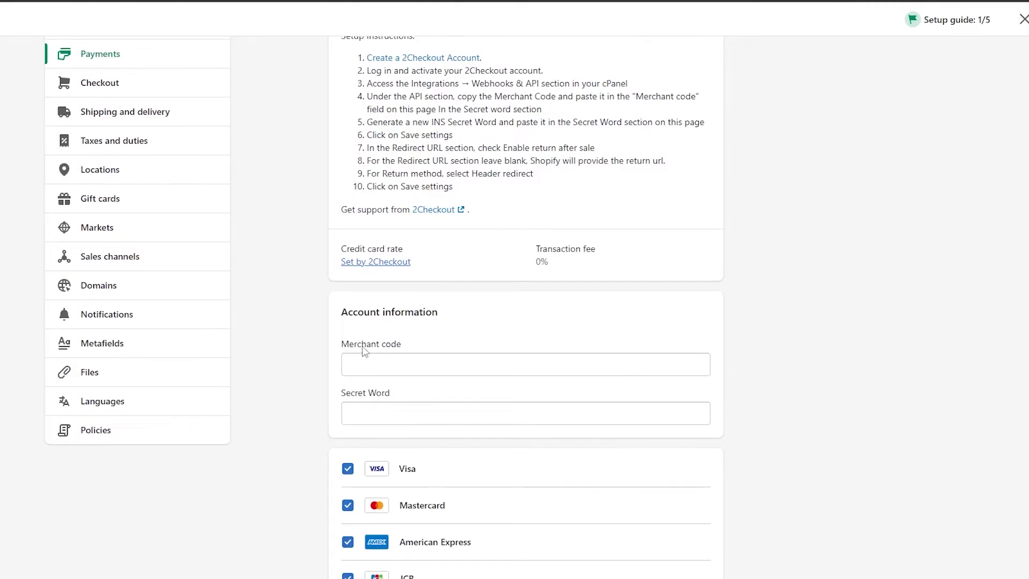
{"action": "left_click_drag", "start_coordinate": [349, 343], "coordinate": [444, 363]}
{"action": "left_click_drag", "start_coordinate": [342, 399], "coordinate": [409, 402]}
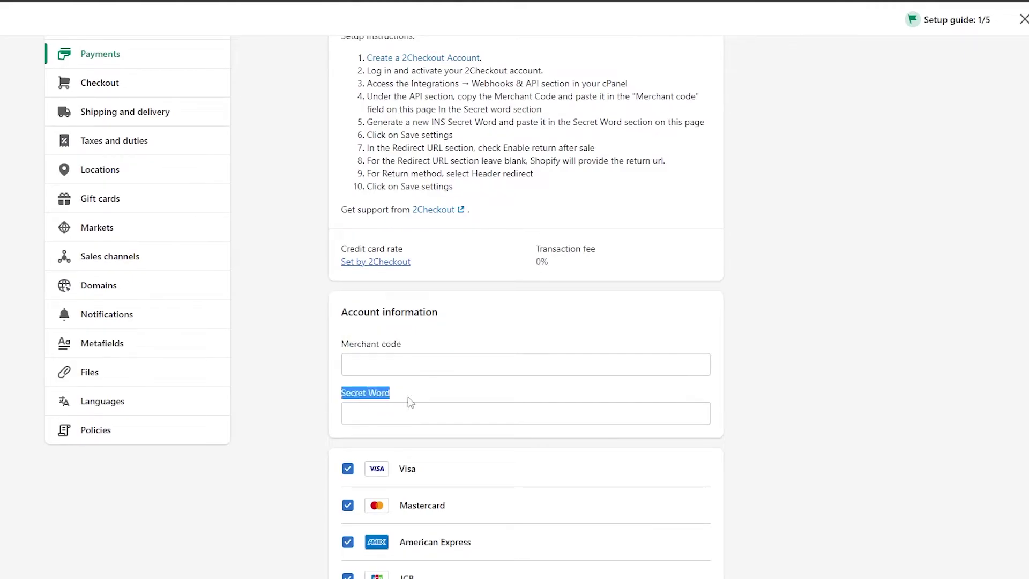
{"action": "left_click", "coordinate": [439, 406]}
{"action": "scroll", "coordinate": [439, 407], "scroll_direction": "up", "scroll_amount": 3}
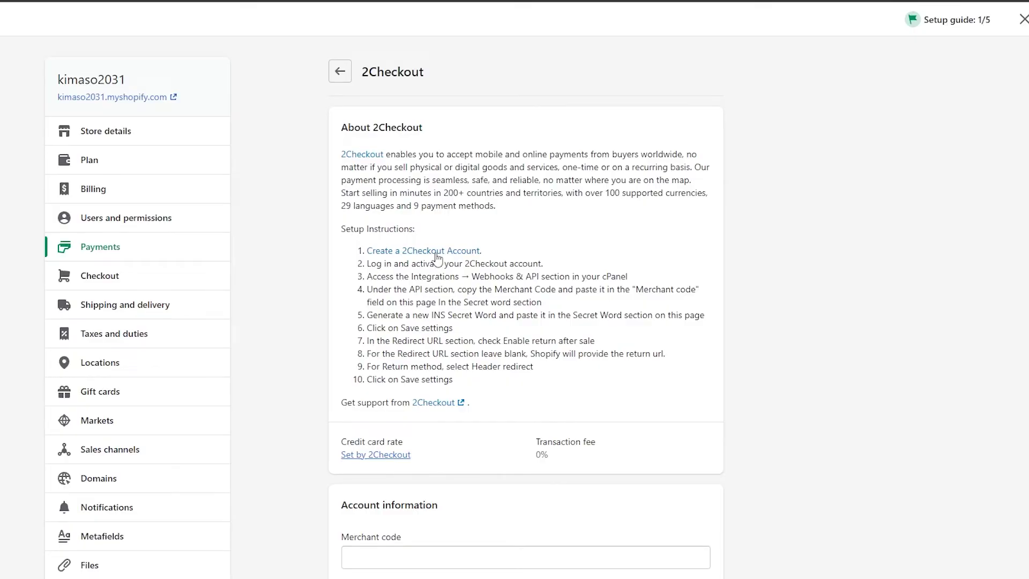
- Open the 2Checkout account creation page and submit the free 2Sell sign-up form with name, business email, account password and website
{"action": "right_click", "coordinate": [436, 256]}
{"action": "left_click", "coordinate": [472, 262]}
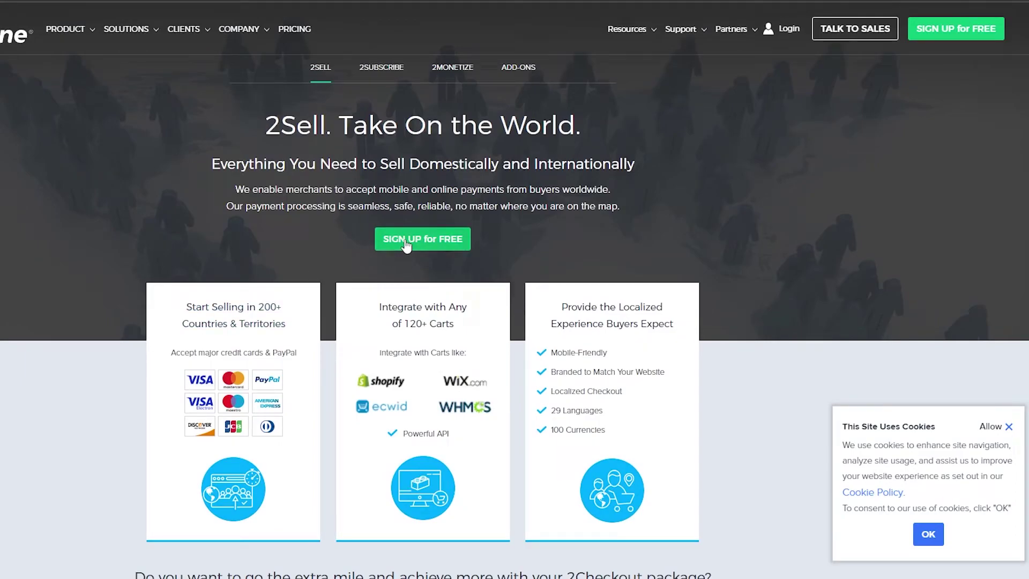
{"action": "left_click", "coordinate": [405, 239]}
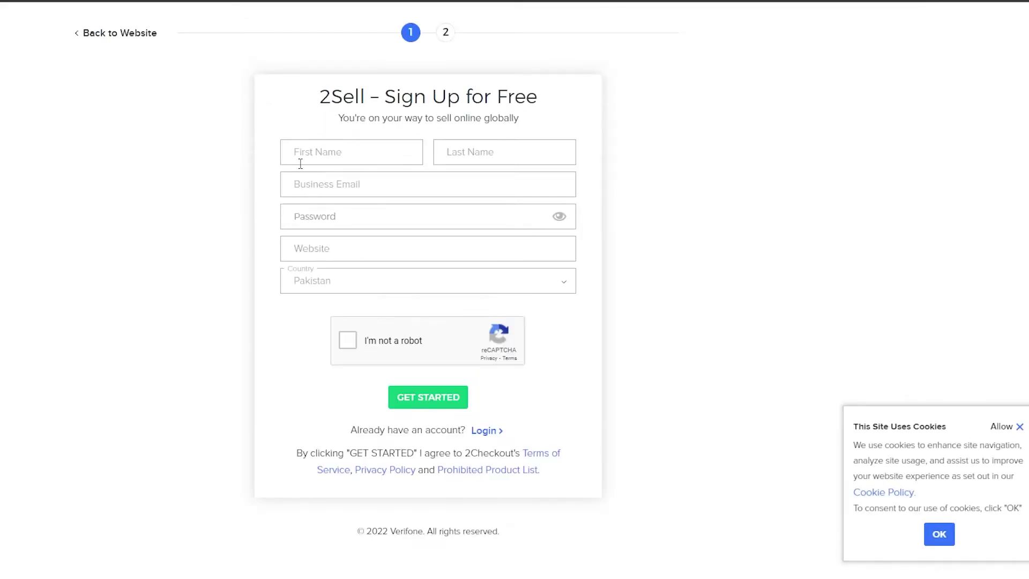
{"action": "left_click", "coordinate": [299, 154]}
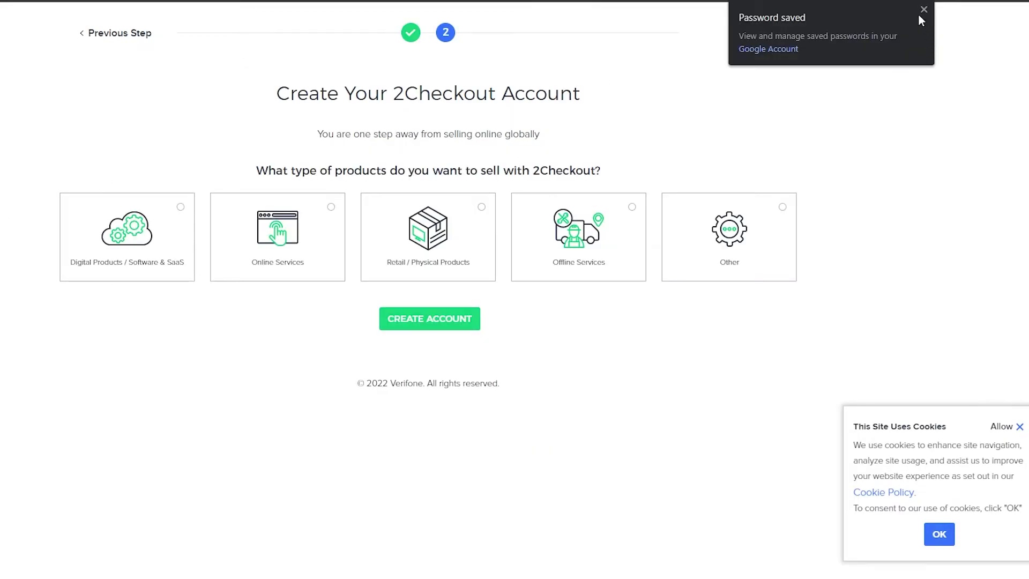
{"action": "left_click", "coordinate": [923, 10]}
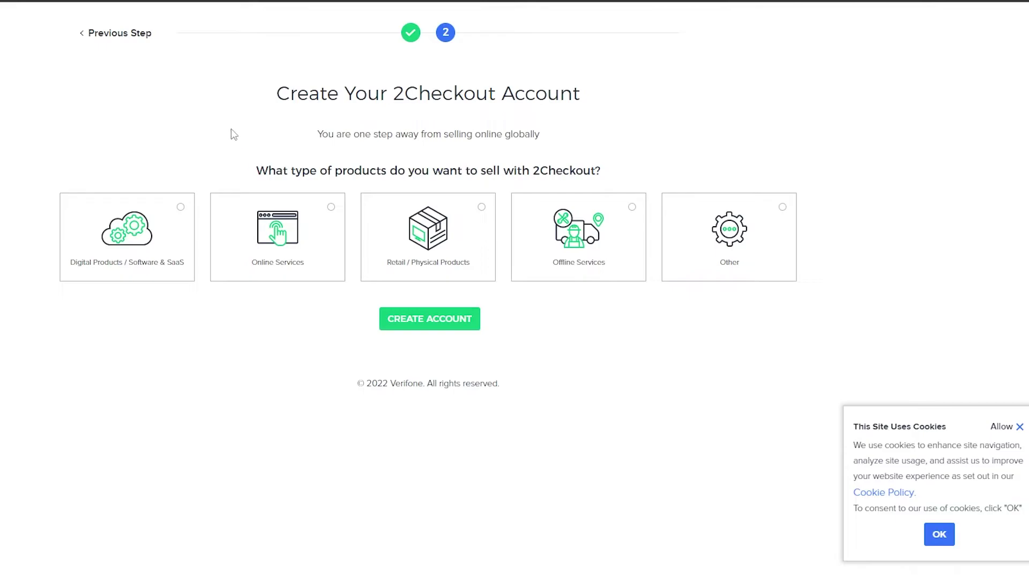
- Choose Retail / Physical Products as the type of products to sell and create the 2Checkout account
{"action": "left_click_drag", "start_coordinate": [267, 101], "coordinate": [739, 78]}
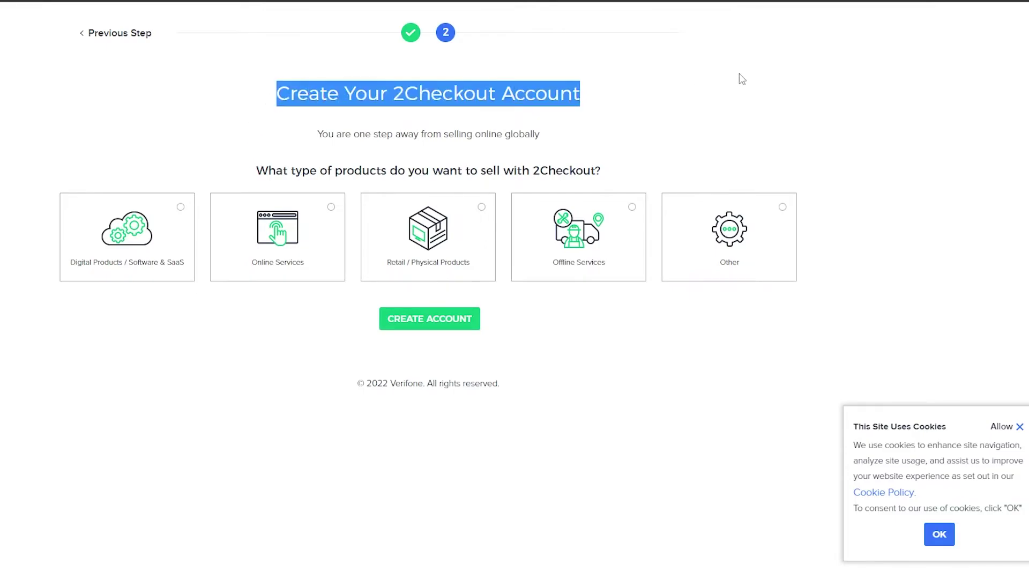
{"action": "left_click", "coordinate": [113, 362]}
{"action": "left_click_drag", "start_coordinate": [247, 170], "coordinate": [621, 178]}
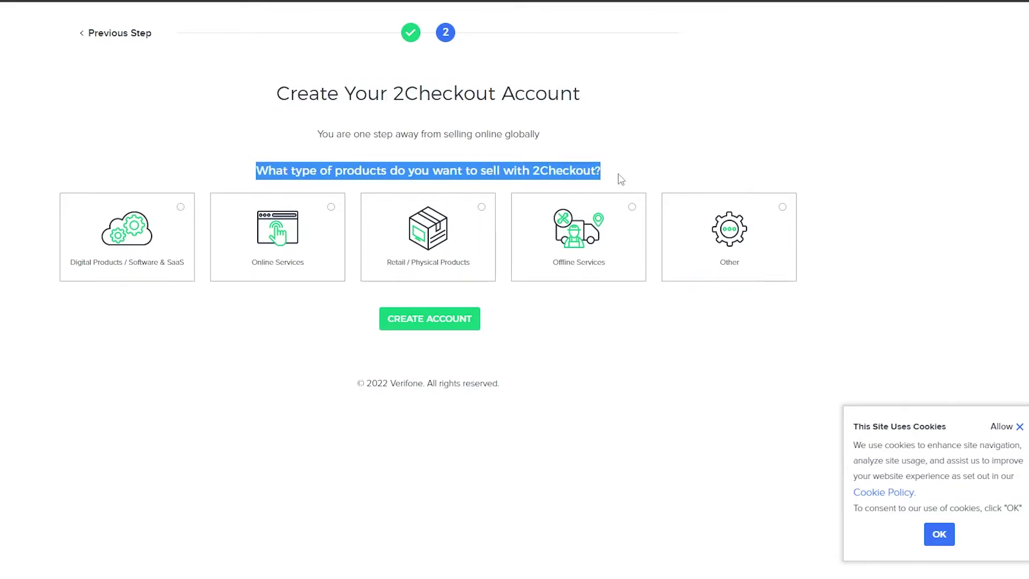
{"action": "left_click", "coordinate": [234, 402]}
{"action": "left_click", "coordinate": [83, 275]}
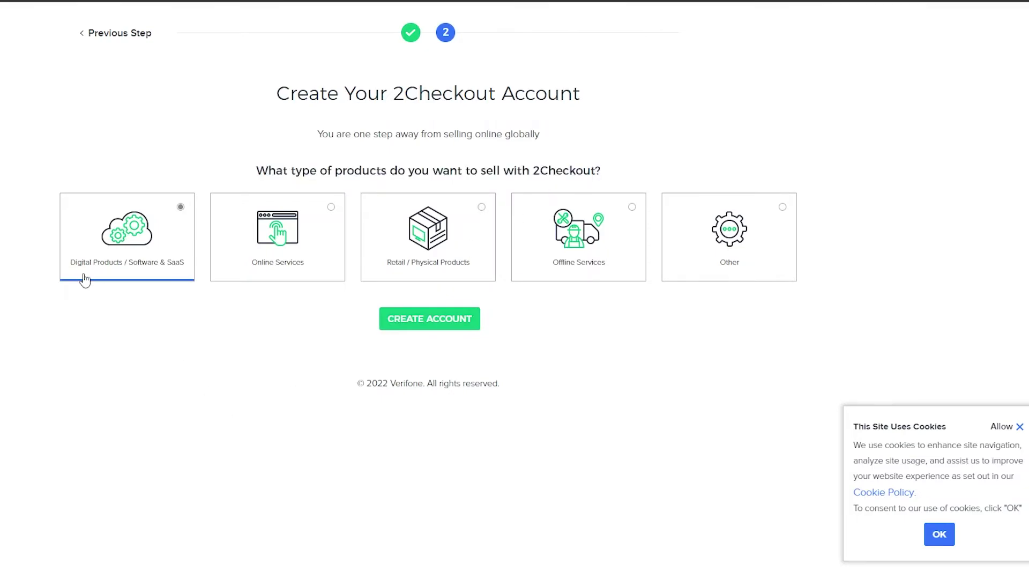
{"action": "left_click", "coordinate": [284, 270]}
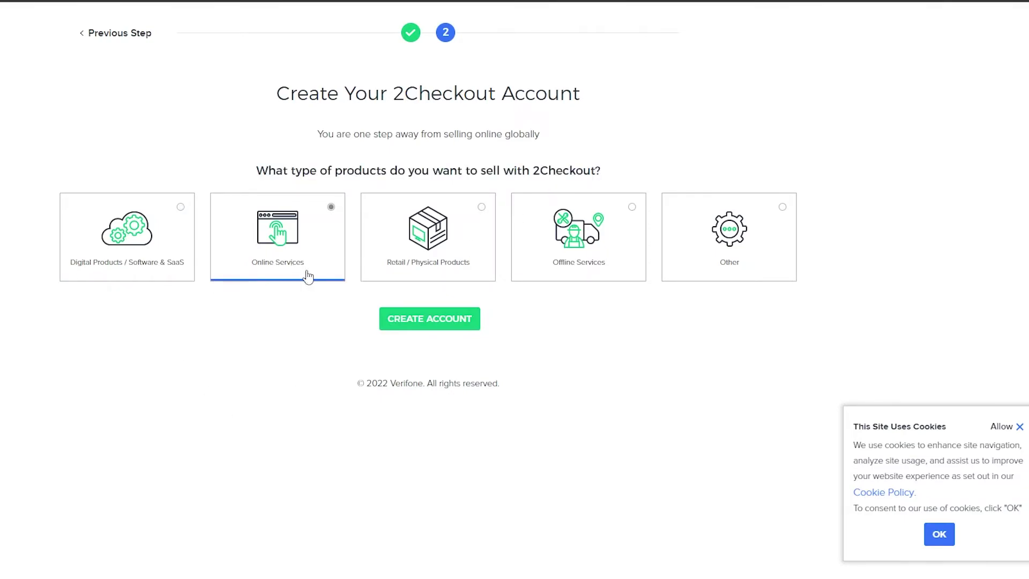
{"action": "left_click", "coordinate": [450, 273]}
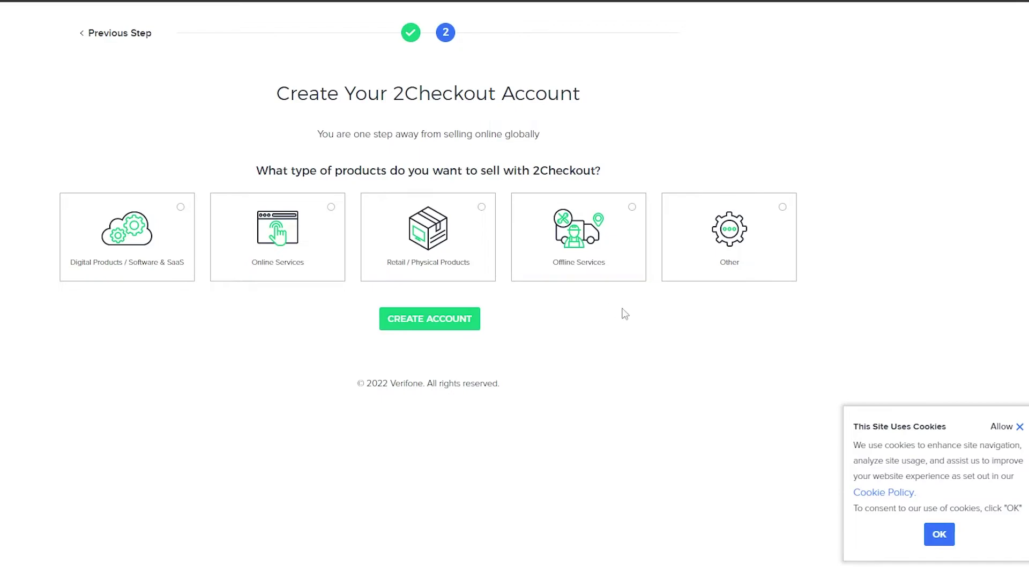
{"action": "left_click", "coordinate": [436, 240]}
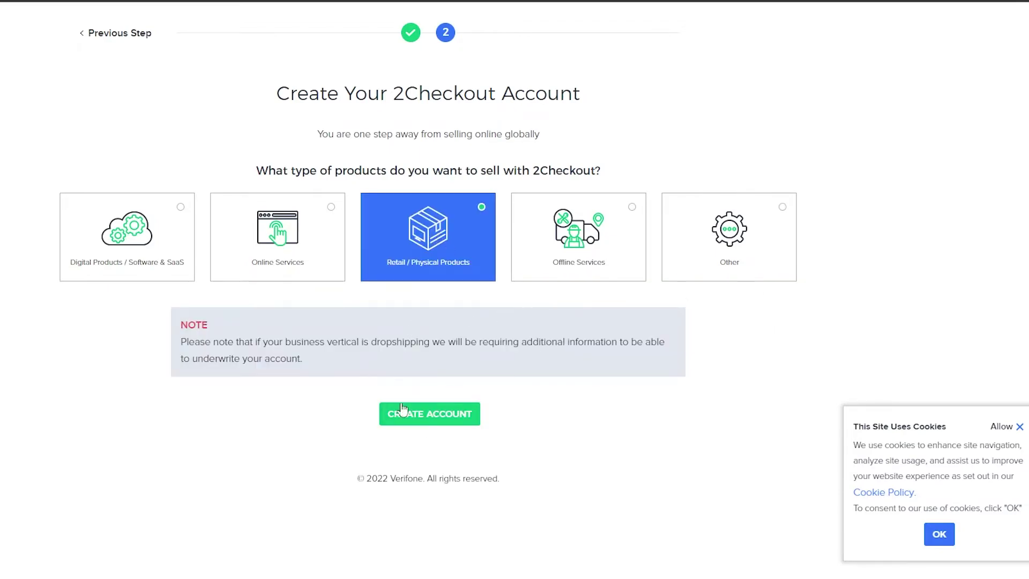
{"action": "left_click", "coordinate": [449, 419]}
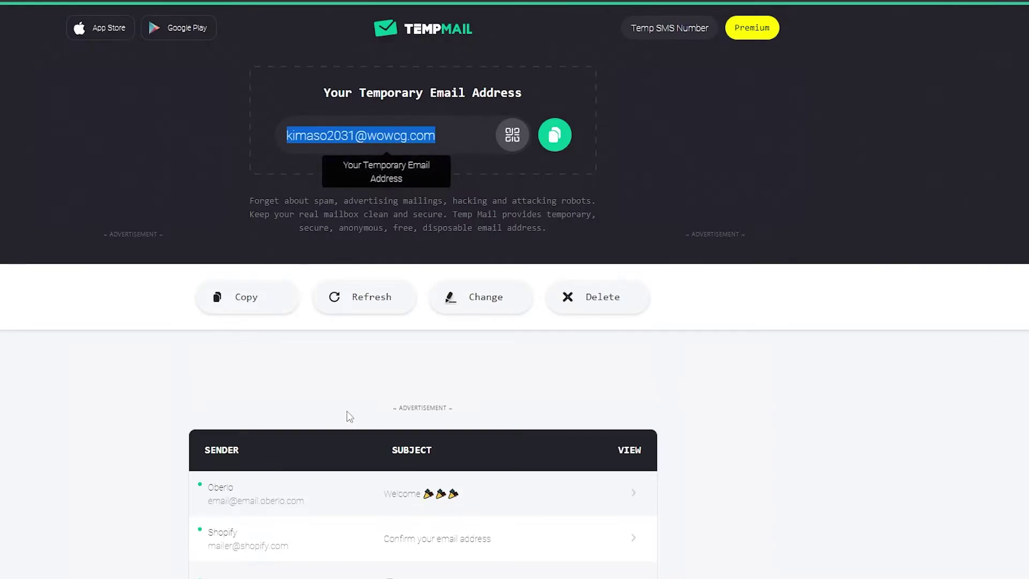
- Switch to Temp Mail, refresh the temporary inbox and check it for new messages
{"action": "scroll", "coordinate": [346, 410], "scroll_direction": "down", "scroll_amount": 2}
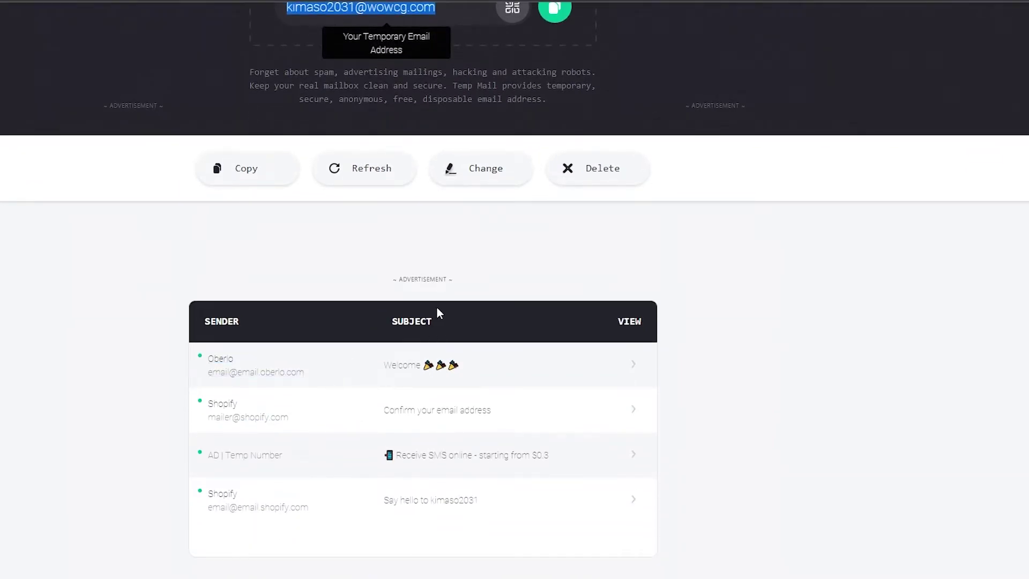
{"action": "left_click", "coordinate": [337, 174]}
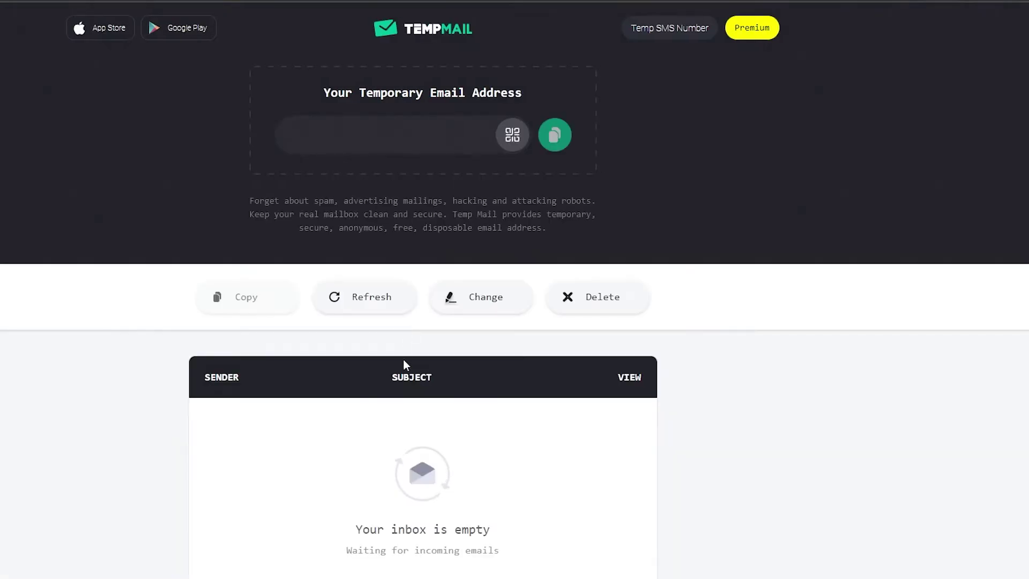
{"action": "scroll", "coordinate": [403, 364], "scroll_direction": "down", "scroll_amount": 5}
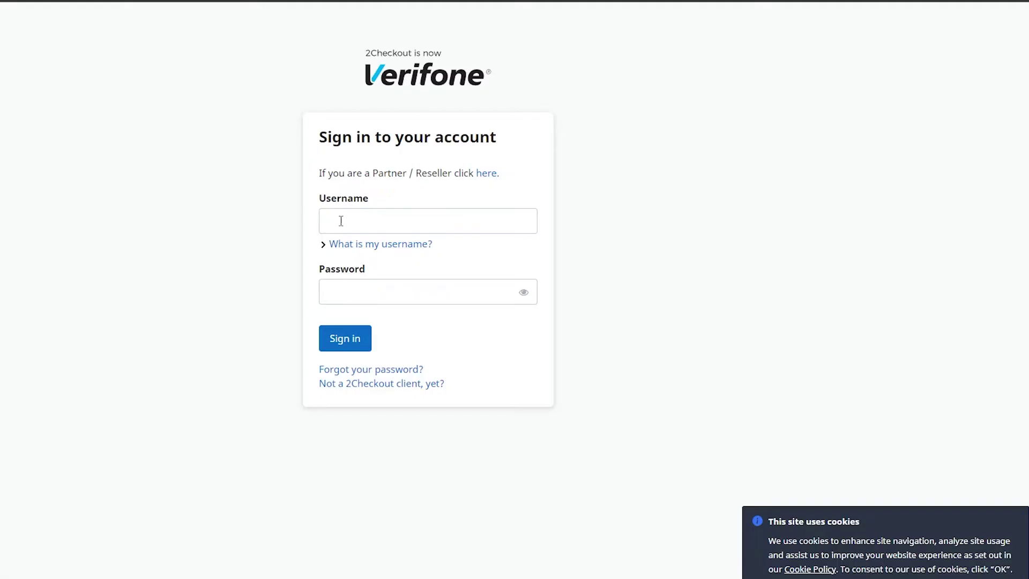
- Sign in to the 2Checkout account with the saved username and password and look over the dashboard
{"action": "left_click", "coordinate": [341, 220]}
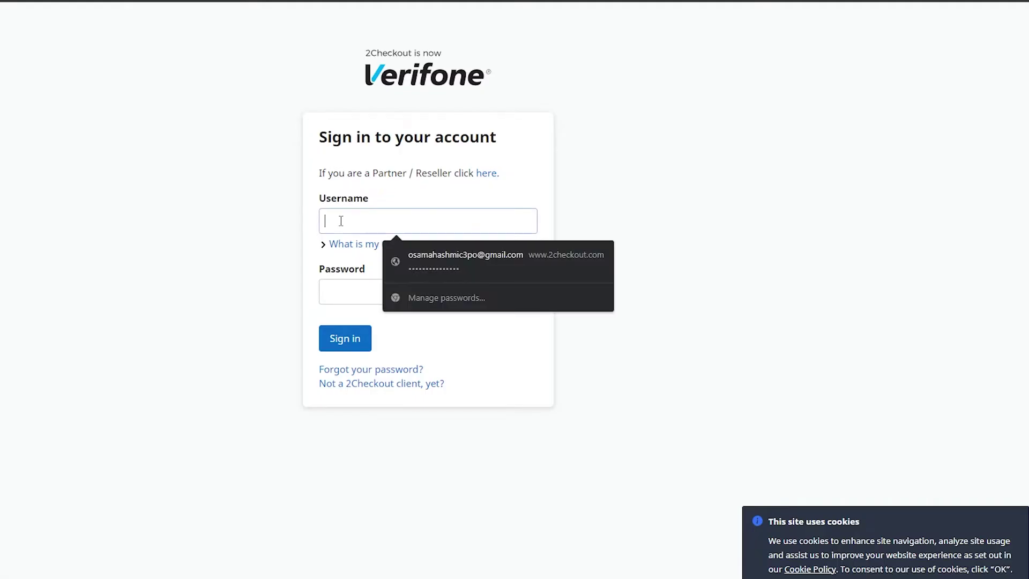
{"action": "left_click", "coordinate": [494, 268]}
{"action": "left_click", "coordinate": [364, 348]}
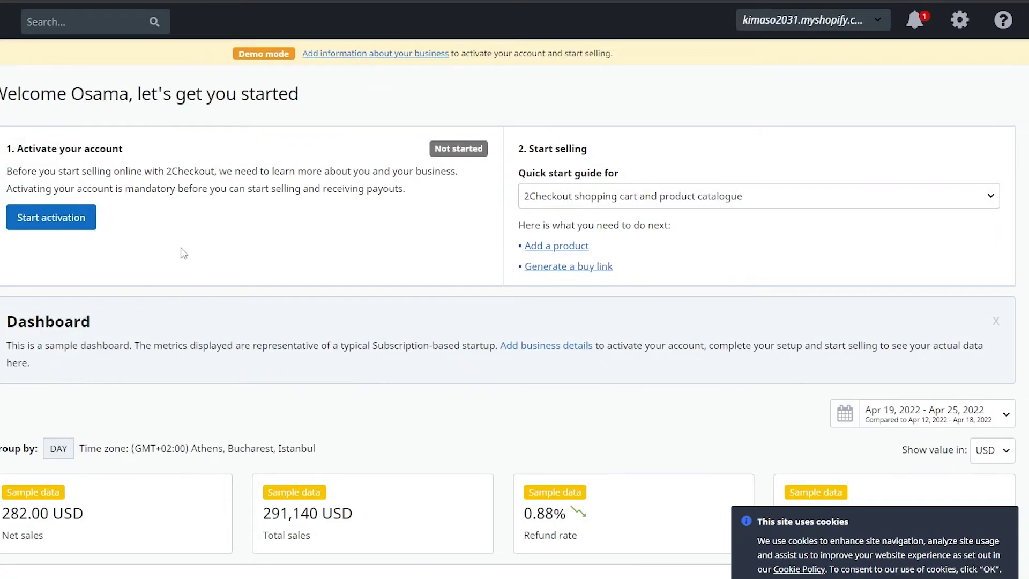
{"action": "scroll", "coordinate": [565, 268], "scroll_direction": "down", "scroll_amount": 1}
{"action": "scroll", "coordinate": [568, 268], "scroll_direction": "down", "scroll_amount": 2}
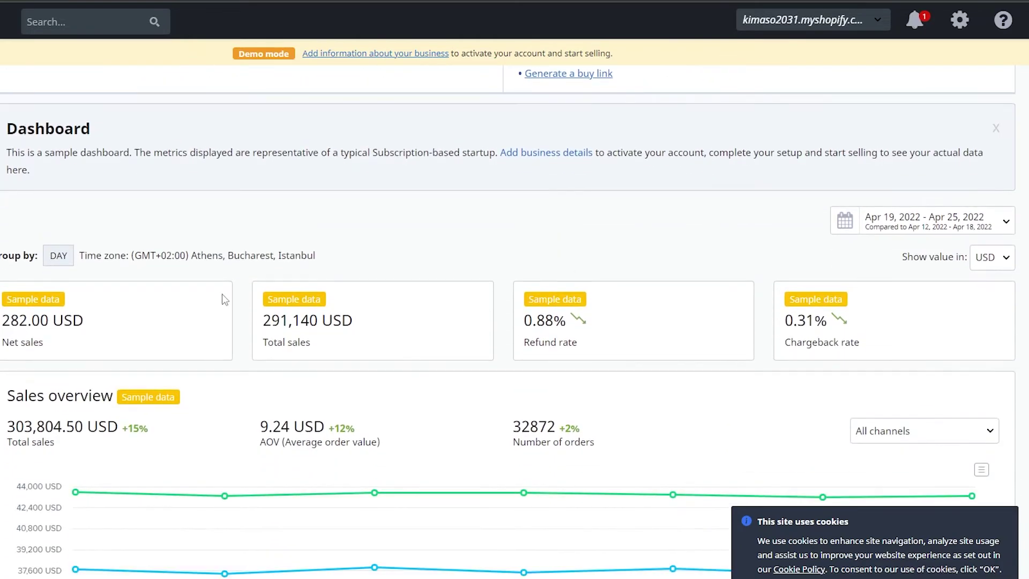
{"action": "scroll", "coordinate": [187, 324], "scroll_direction": "up", "scroll_amount": 3}
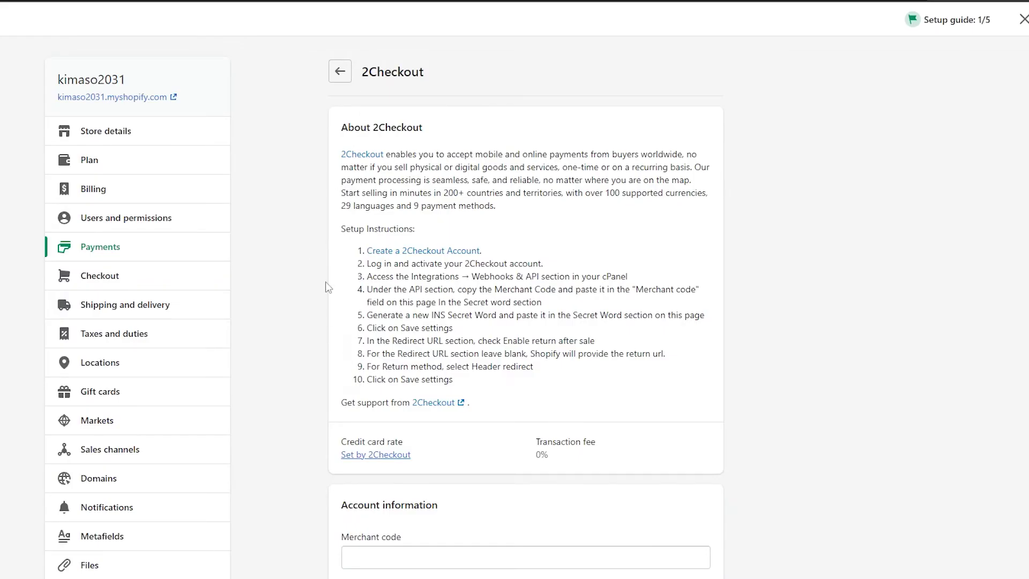
- Return to Shopify's 2Checkout page and read the setup instructions on activating the account and accessing Webhooks & API
{"action": "left_click_drag", "start_coordinate": [358, 264], "coordinate": [554, 273]}
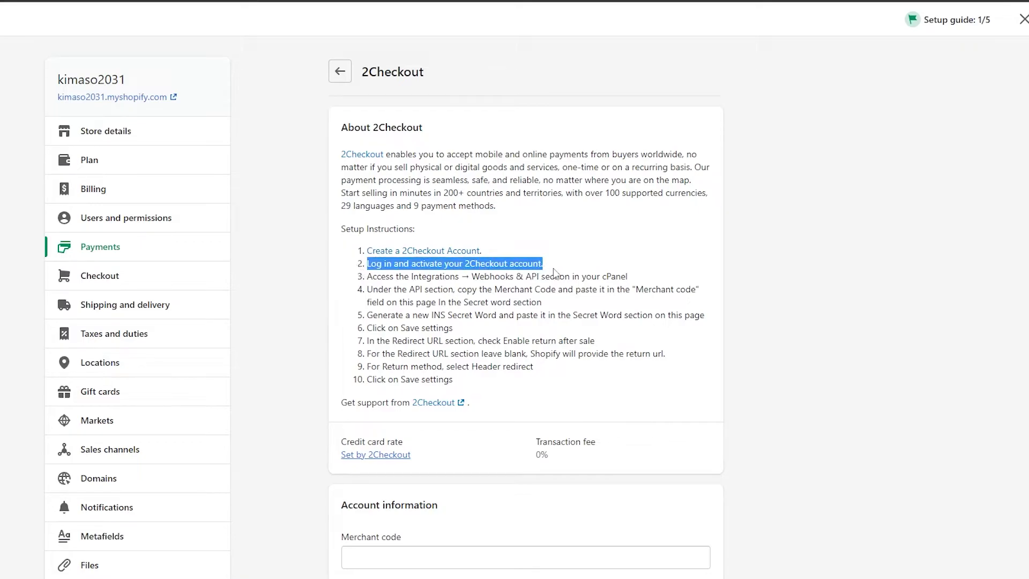
{"action": "left_click", "coordinate": [562, 270]}
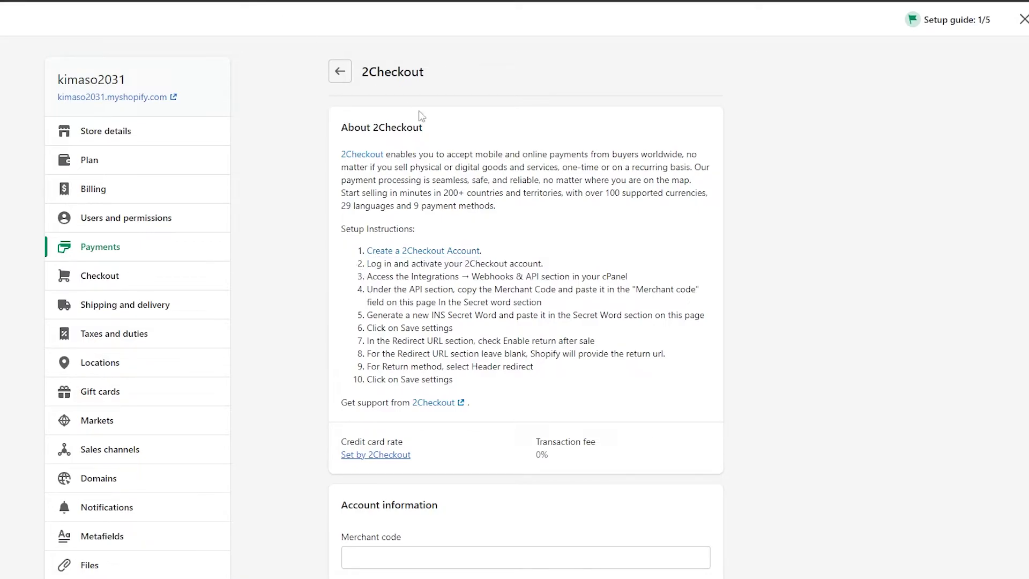
{"action": "left_click_drag", "start_coordinate": [367, 282], "coordinate": [631, 279]}
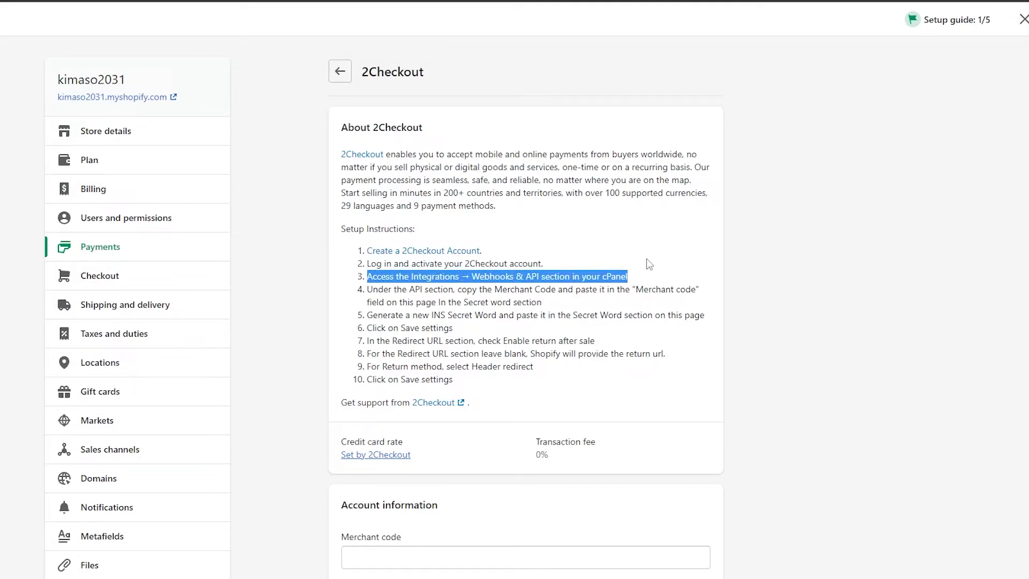
{"action": "left_click", "coordinate": [646, 259]}
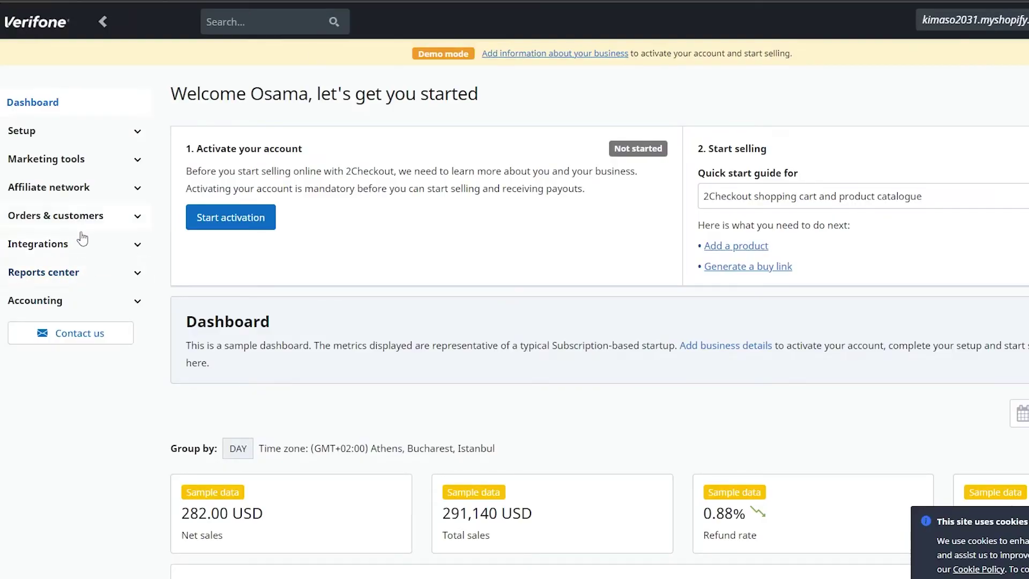
- Switch back to the 2Checkout dashboard and open the Webhooks & API integration settings
{"action": "left_click", "coordinate": [134, 245]}
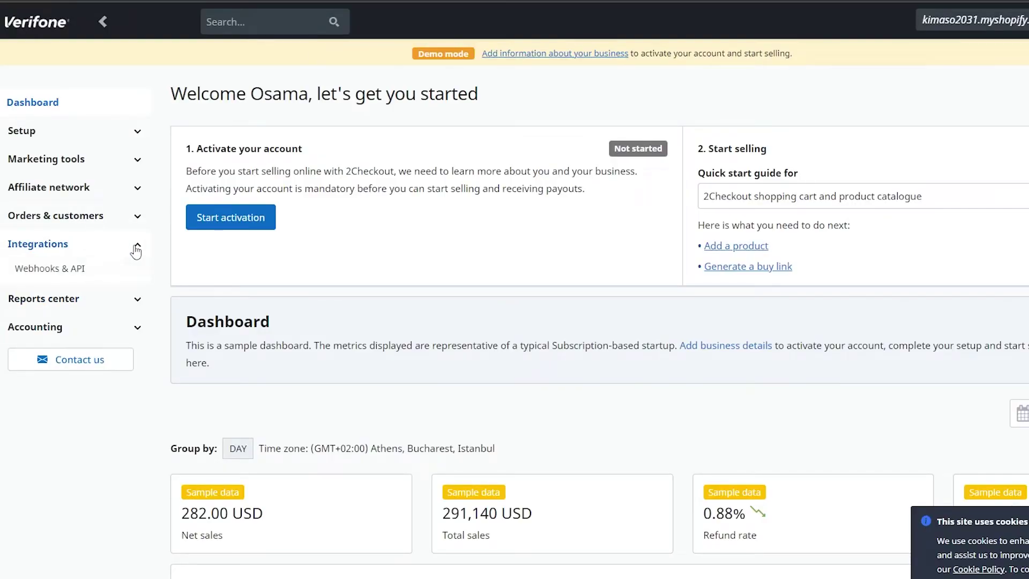
{"action": "left_click", "coordinate": [64, 273]}
{"action": "right_click", "coordinate": [65, 273]}
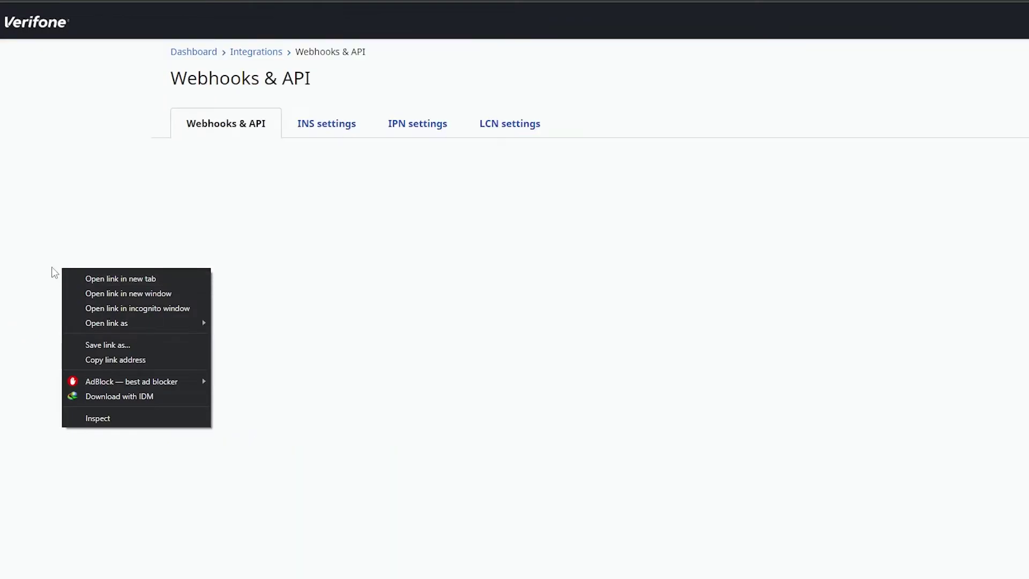
- Examine the merchant code, API keys, secret words, INS, redirect URL and notification settings on the Webhooks & API page
{"action": "scroll", "coordinate": [263, 311], "scroll_direction": "down", "scroll_amount": 3}
{"action": "scroll", "coordinate": [265, 308], "scroll_direction": "down", "scroll_amount": 2}
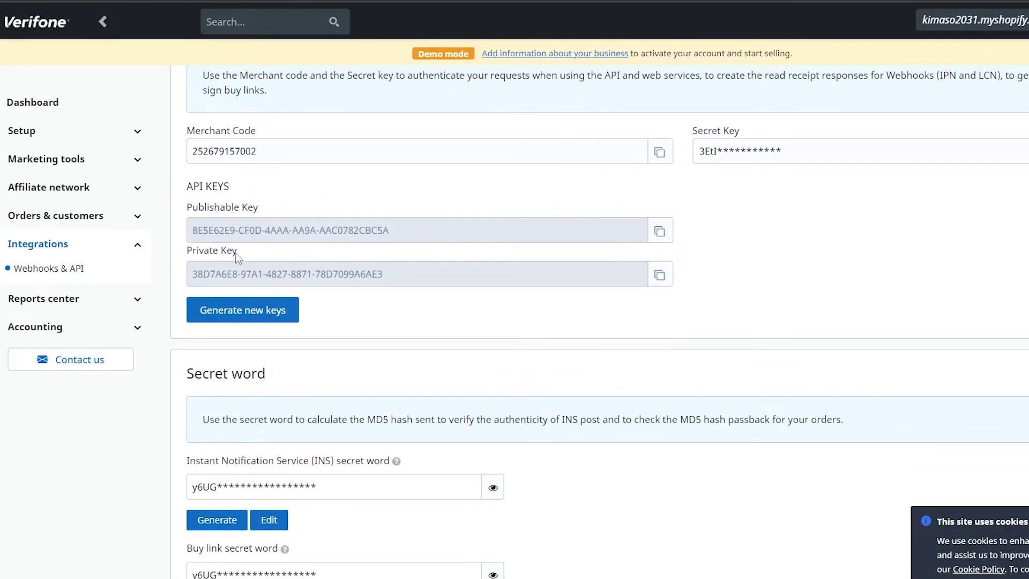
{"action": "scroll", "coordinate": [234, 258], "scroll_direction": "down", "scroll_amount": 2}
{"action": "scroll", "coordinate": [185, 290], "scroll_direction": "down", "scroll_amount": 2}
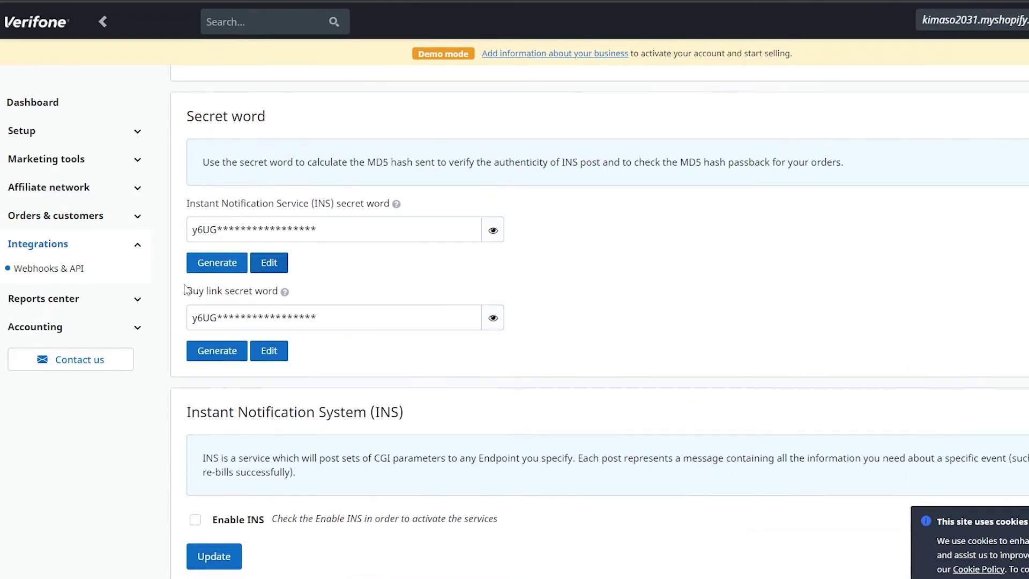
{"action": "scroll", "coordinate": [360, 282], "scroll_direction": "down", "scroll_amount": 2}
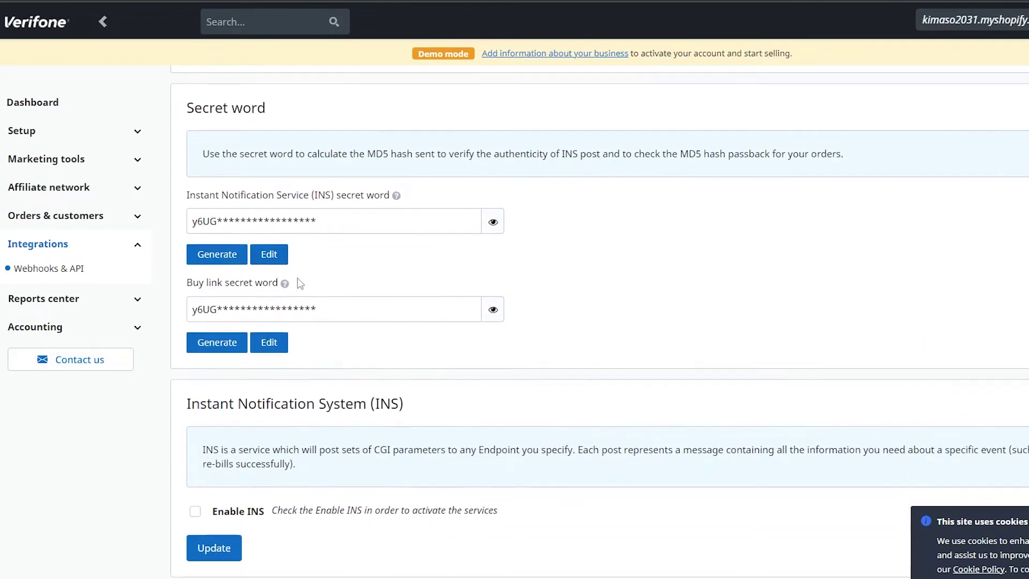
{"action": "scroll", "coordinate": [322, 161], "scroll_direction": "up", "scroll_amount": 1}
{"action": "scroll", "coordinate": [304, 303], "scroll_direction": "down", "scroll_amount": 3}
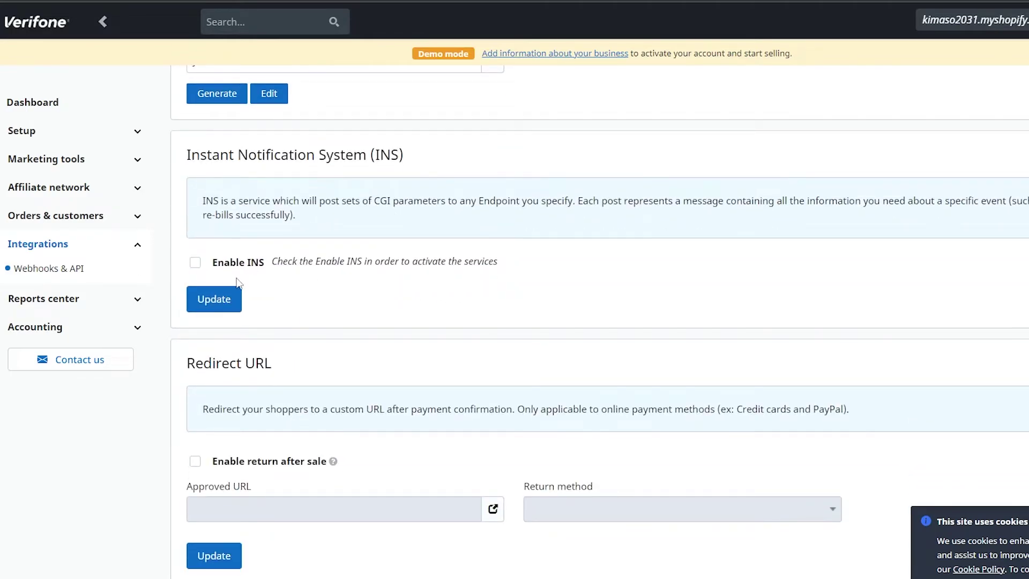
{"action": "scroll", "coordinate": [246, 311], "scroll_direction": "down", "scroll_amount": 1}
{"action": "scroll", "coordinate": [436, 352], "scroll_direction": "down", "scroll_amount": 6}
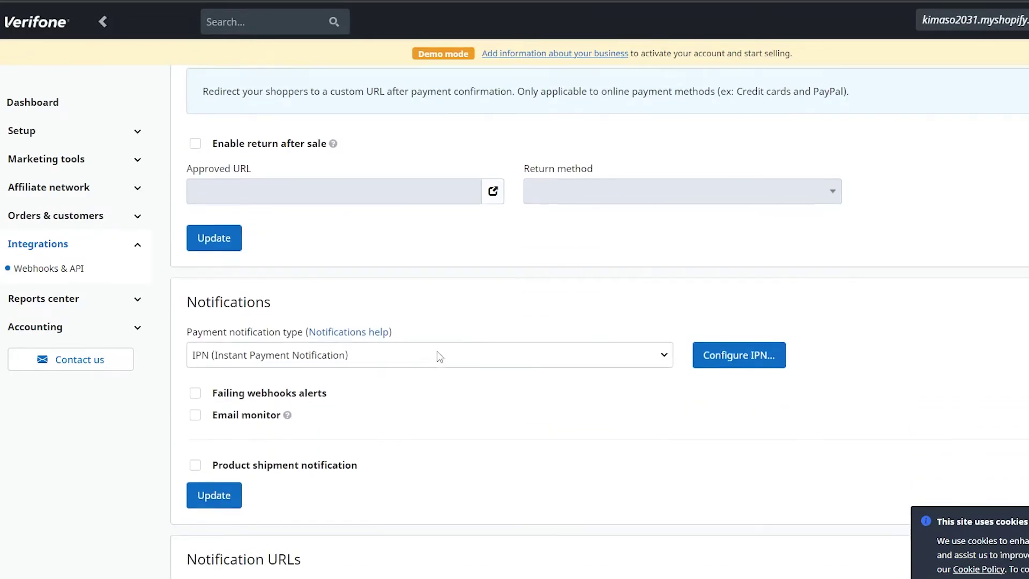
{"action": "scroll", "coordinate": [237, 306], "scroll_direction": "down", "scroll_amount": 2}
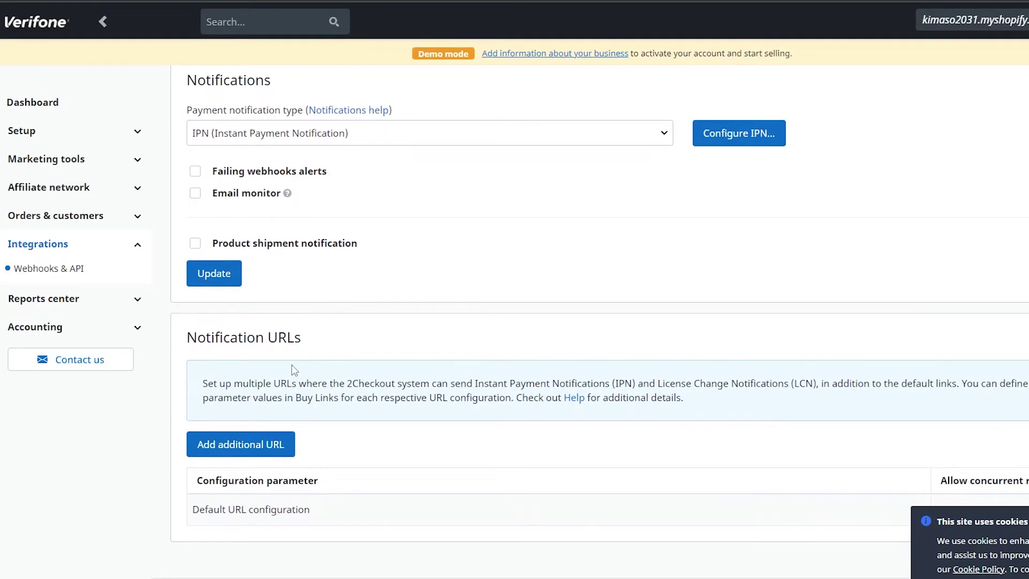
{"action": "scroll", "coordinate": [278, 401], "scroll_direction": "up", "scroll_amount": 15}
{"action": "scroll", "coordinate": [300, 419], "scroll_direction": "up", "scroll_amount": 6}
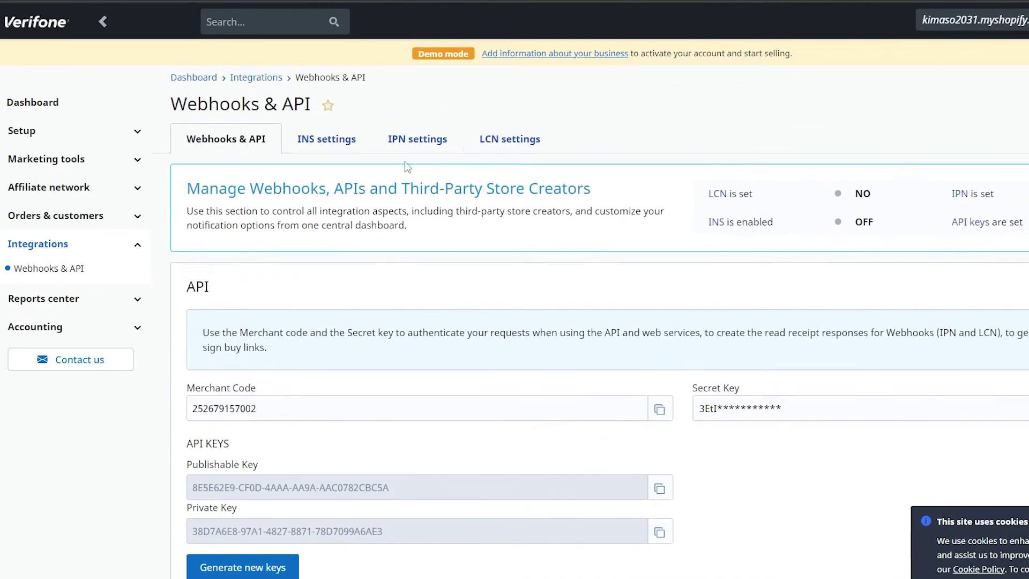
{"action": "scroll", "coordinate": [436, 292], "scroll_direction": "down", "scroll_amount": 3}
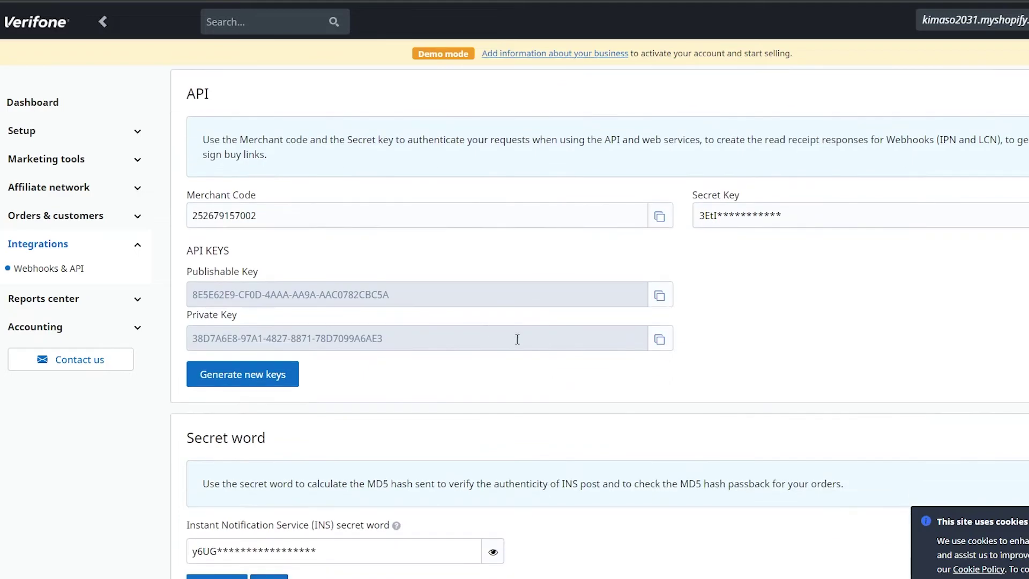
{"action": "scroll", "coordinate": [400, 277], "scroll_direction": "up", "scroll_amount": 3}
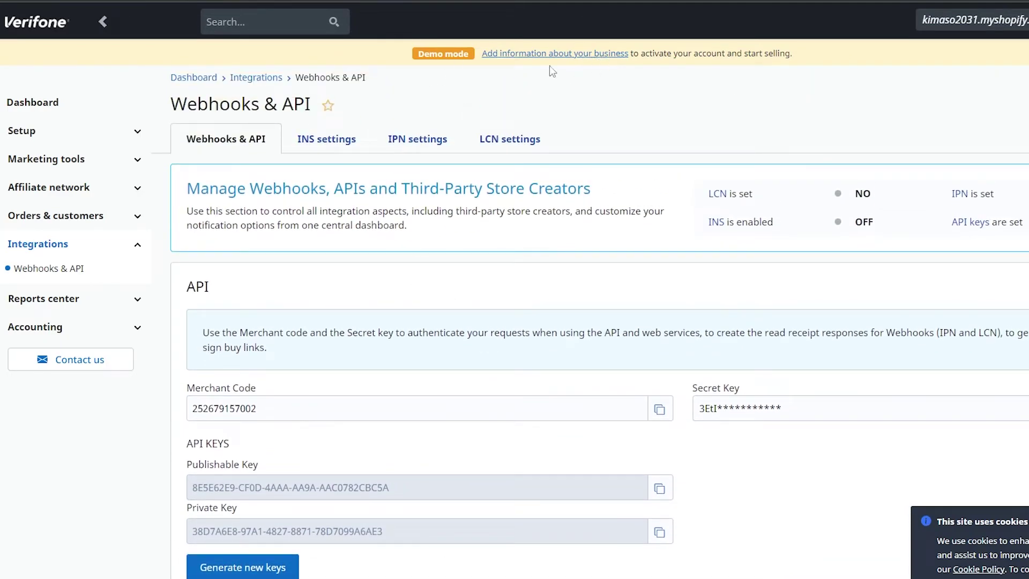
- Start the 2Checkout account activation and shorten the company name in the business details to kimaso
{"action": "left_click", "coordinate": [538, 55]}
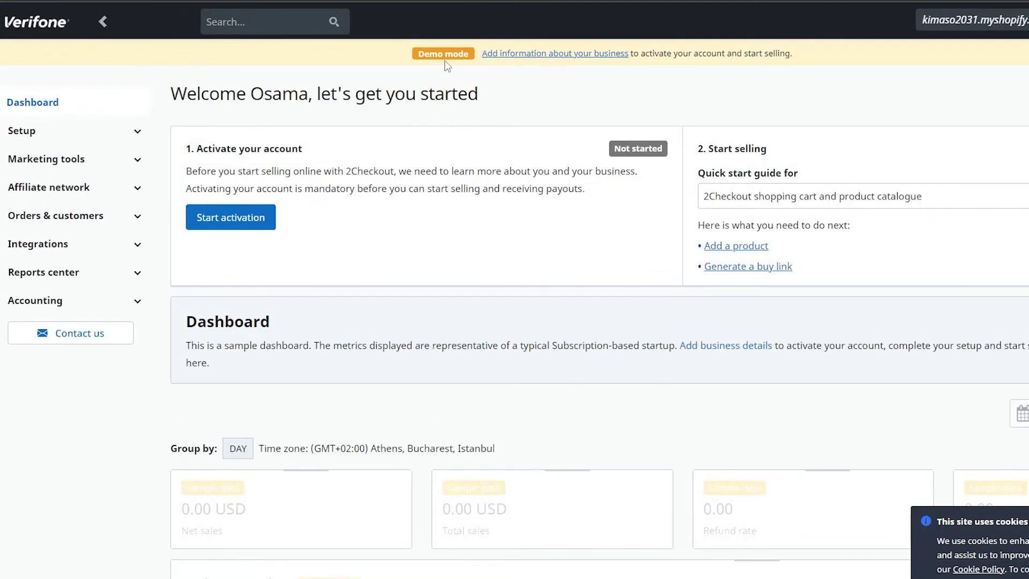
{"action": "left_click", "coordinate": [249, 222]}
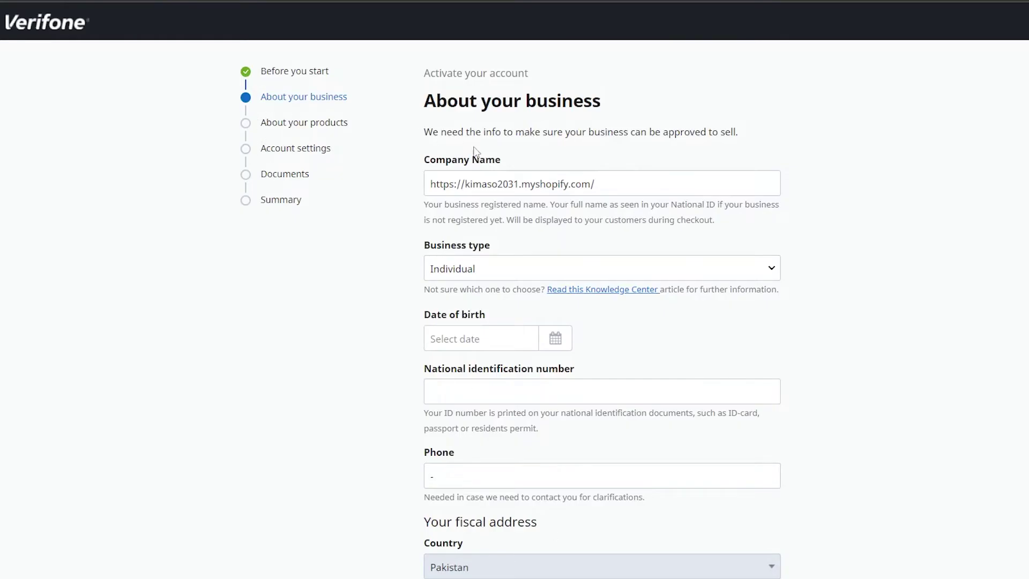
{"action": "left_click", "coordinate": [626, 179]}
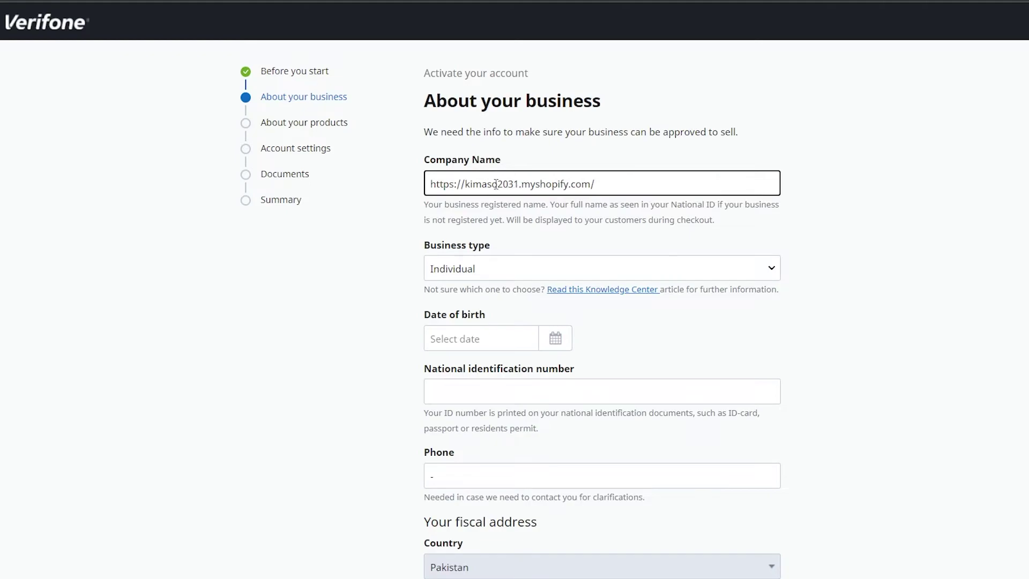
{"action": "left_click_drag", "start_coordinate": [499, 185], "coordinate": [348, 201]}
{"action": "left_click_drag", "start_coordinate": [434, 196], "coordinate": [465, 192]}
{"action": "key", "text": "ctrl+c"}
{"action": "key", "text": "ctrl+a"}
{"action": "key", "text": "ctrl+v"}
- Review the national identification number, phone and fiscal address fields of the About your business form
{"action": "scroll", "coordinate": [465, 192], "scroll_direction": "down", "scroll_amount": 2}
{"action": "left_click", "coordinate": [513, 257]}
{"action": "left_click_drag", "start_coordinate": [426, 242], "coordinate": [574, 242]}
{"action": "left_click", "coordinate": [482, 259]}
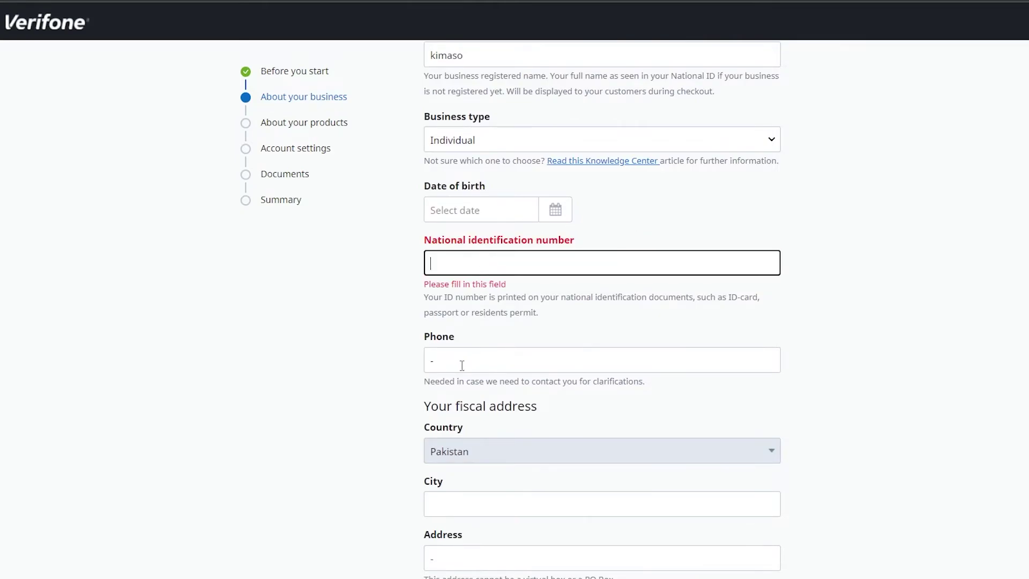
{"action": "left_click", "coordinate": [461, 362]}
{"action": "scroll", "coordinate": [465, 373], "scroll_direction": "down", "scroll_amount": 1}
{"action": "left_click", "coordinate": [517, 343]}
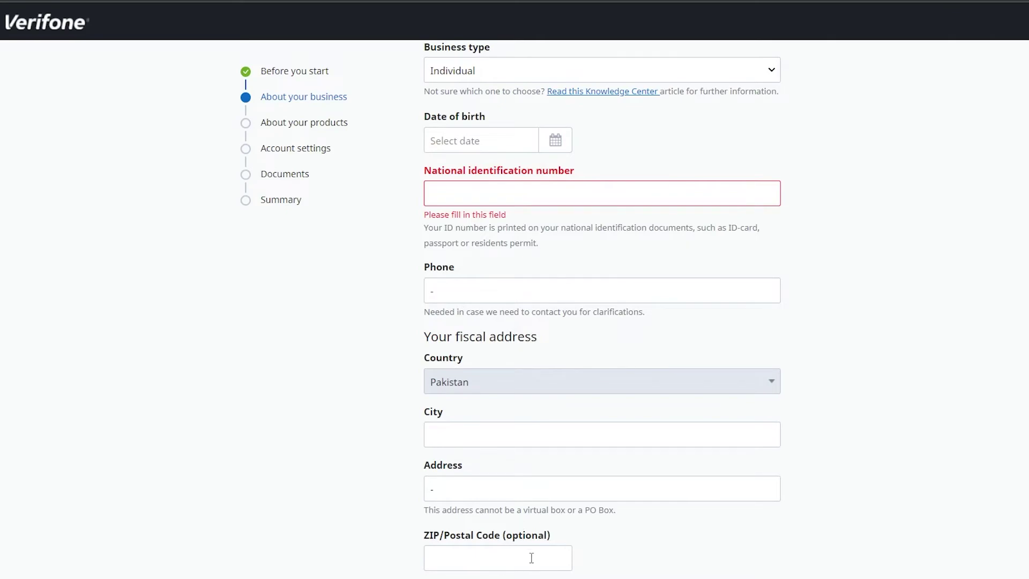
{"action": "scroll", "coordinate": [530, 557], "scroll_direction": "up", "scroll_amount": 3}
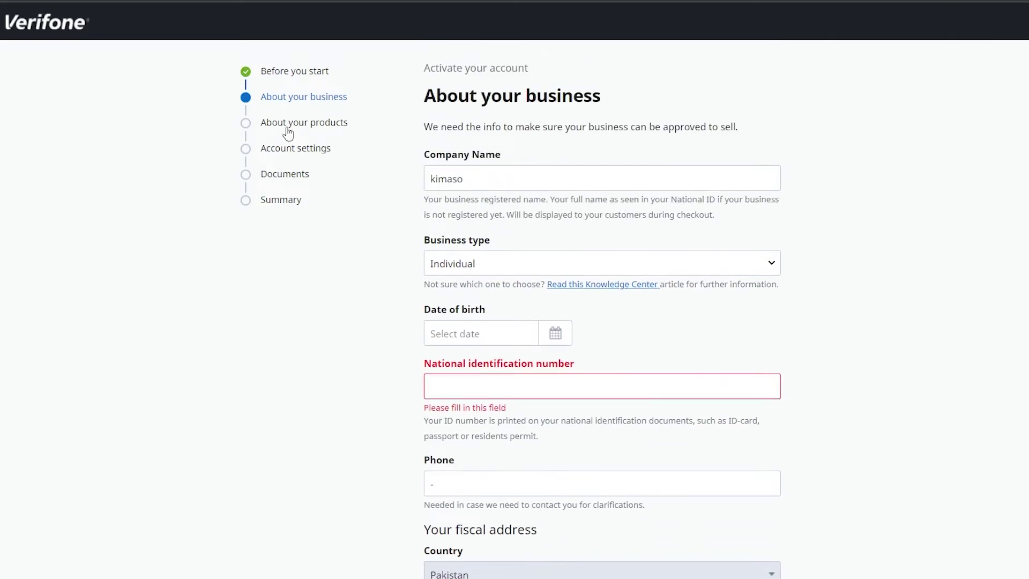
- Proceed to the activation form's account settings, keep Payoneer as the payout method and set the payout currency to USD
{"action": "scroll", "coordinate": [557, 514], "scroll_direction": "down", "scroll_amount": 1}
{"action": "scroll", "coordinate": [552, 499], "scroll_direction": "up", "scroll_amount": 1}
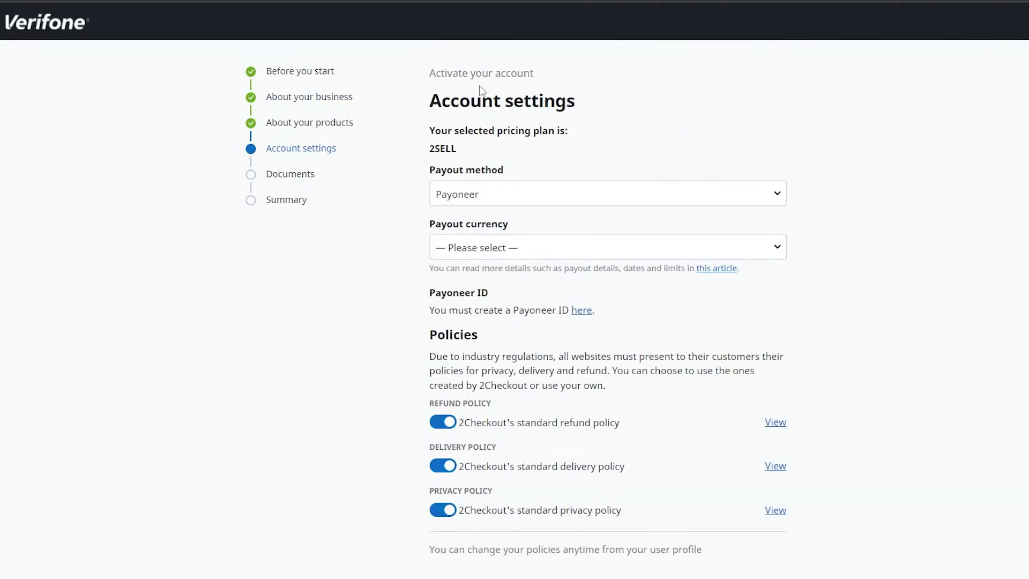
{"action": "left_click", "coordinate": [469, 197]}
{"action": "left_click", "coordinate": [474, 225]}
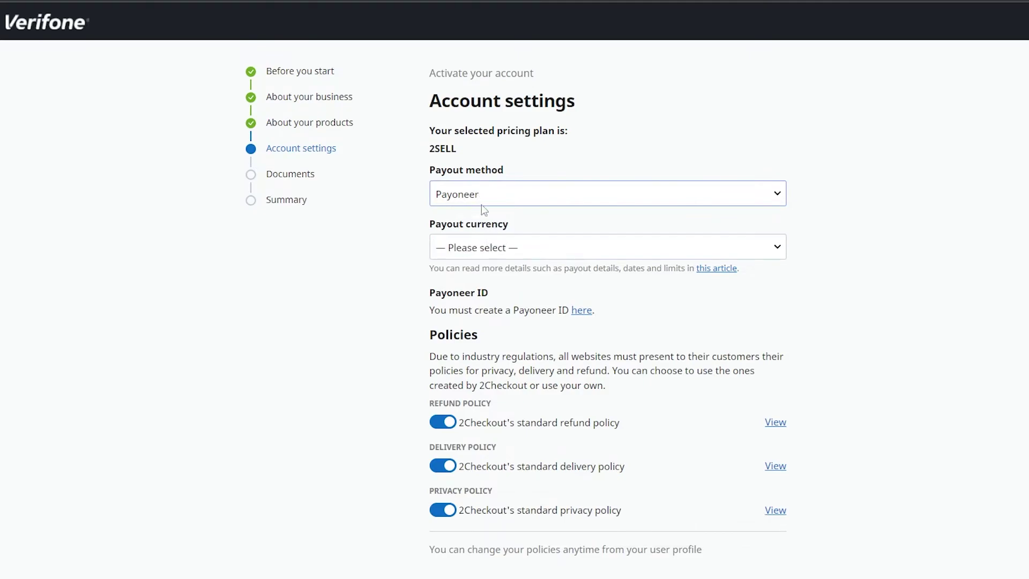
{"action": "left_click", "coordinate": [515, 248]}
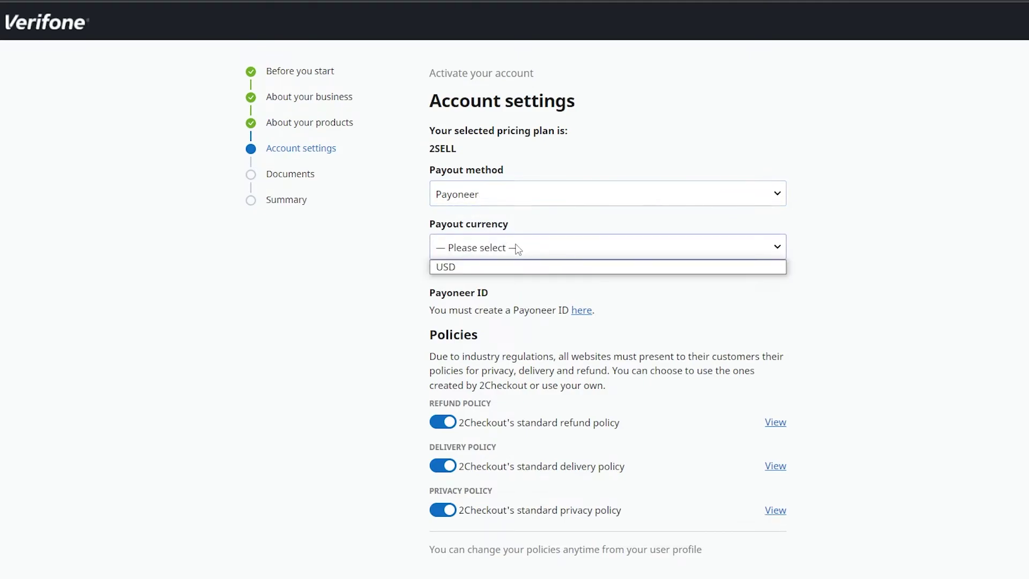
{"action": "left_click", "coordinate": [494, 268]}
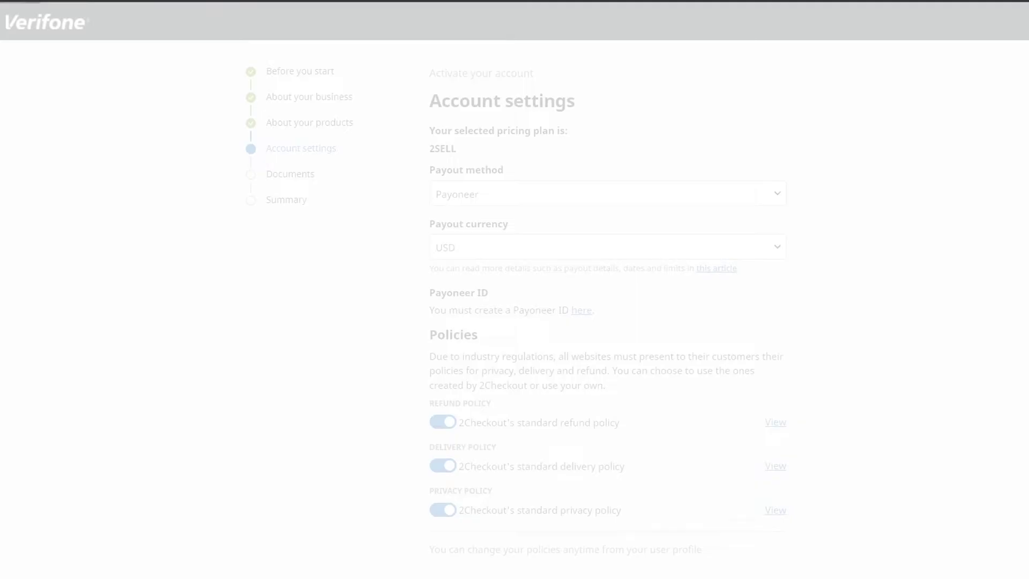
- Examine the Documents section's upload requirements for government issued ID, proof of address and other documents
{"action": "scroll", "coordinate": [666, 271], "scroll_direction": "down", "scroll_amount": 2}
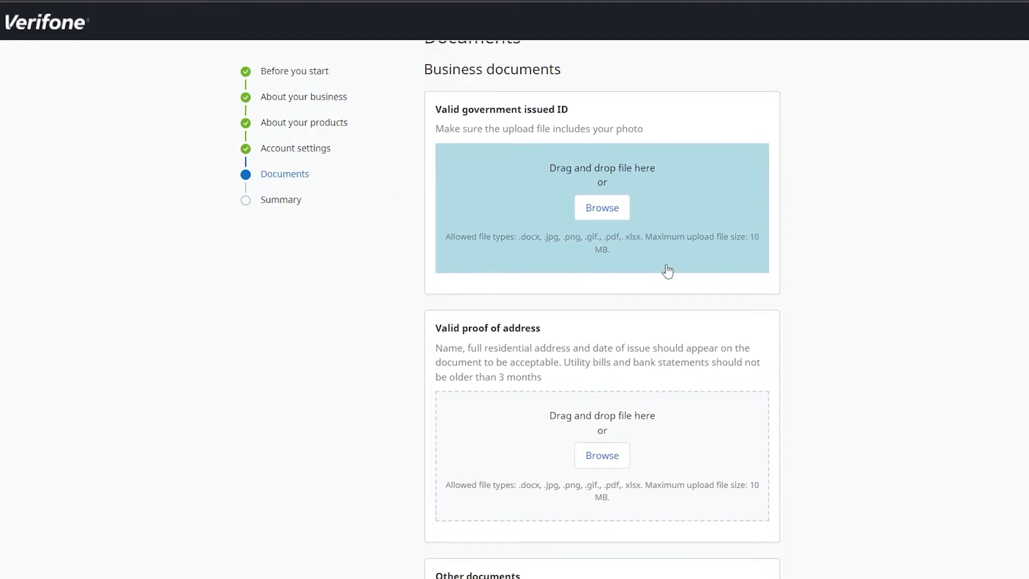
{"action": "scroll", "coordinate": [700, 432], "scroll_direction": "up", "scroll_amount": 1}
{"action": "scroll", "coordinate": [662, 213], "scroll_direction": "up", "scroll_amount": 1}
{"action": "scroll", "coordinate": [702, 418], "scroll_direction": "down", "scroll_amount": 3}
{"action": "scroll", "coordinate": [579, 143], "scroll_direction": "up", "scroll_amount": 3}
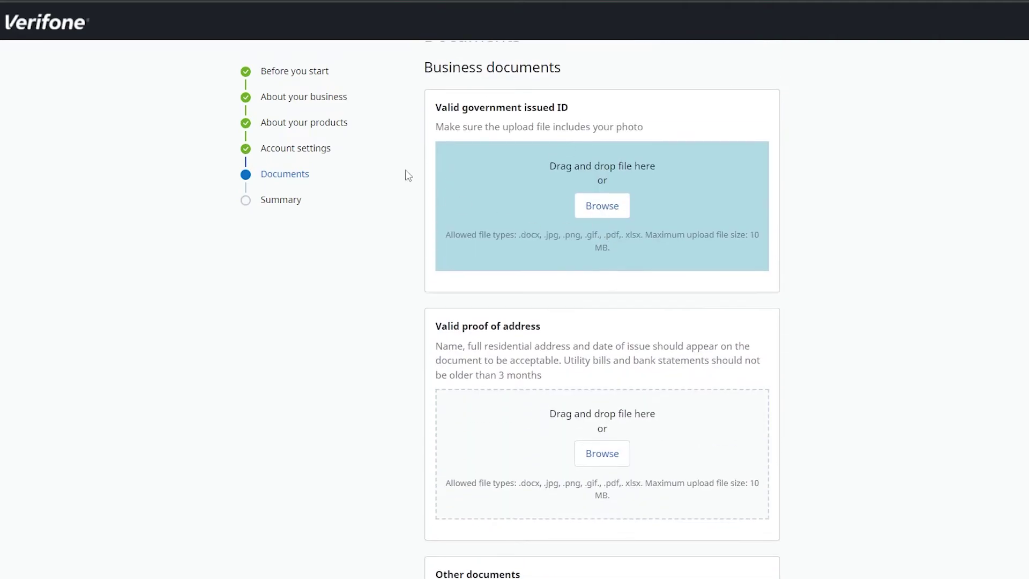
{"action": "scroll", "coordinate": [673, 374], "scroll_direction": "down", "scroll_amount": 1}
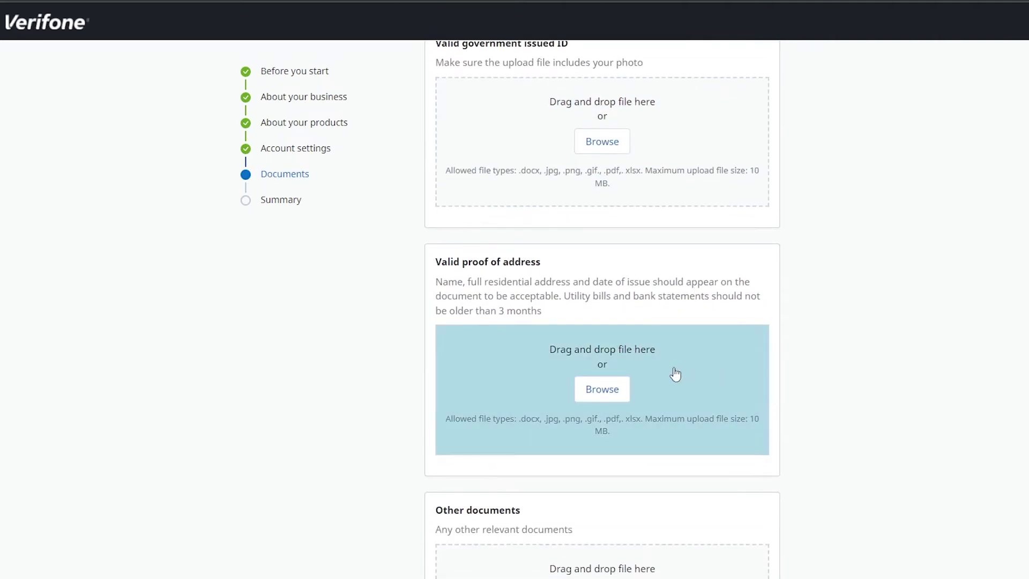
{"action": "scroll", "coordinate": [411, 329], "scroll_direction": "down", "scroll_amount": 1}
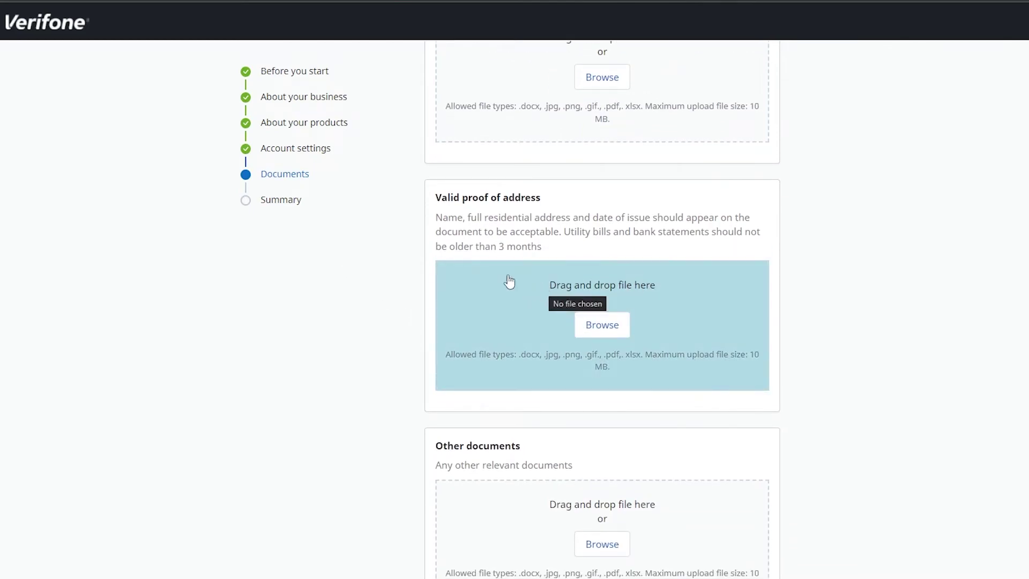
{"action": "scroll", "coordinate": [552, 328], "scroll_direction": "down", "scroll_amount": 1}
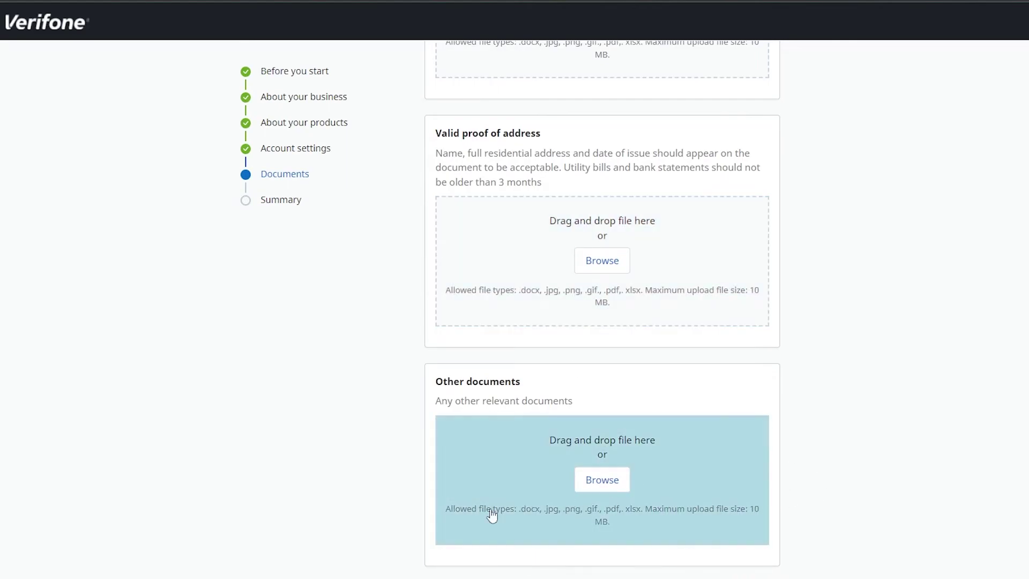
{"action": "scroll", "coordinate": [441, 470], "scroll_direction": "up", "scroll_amount": 5}
{"action": "scroll", "coordinate": [447, 459], "scroll_direction": "down", "scroll_amount": 1}
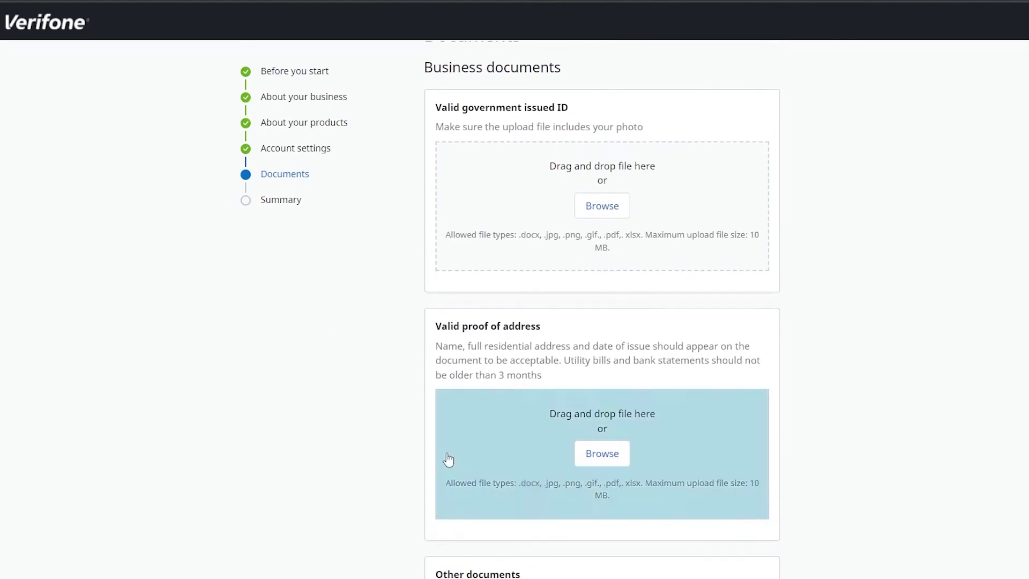
- Save the activation request for later and exit to the 2Checkout dashboard
{"action": "scroll", "coordinate": [448, 459], "scroll_direction": "up", "scroll_amount": 1}
{"action": "scroll", "coordinate": [598, 444], "scroll_direction": "down", "scroll_amount": 1}
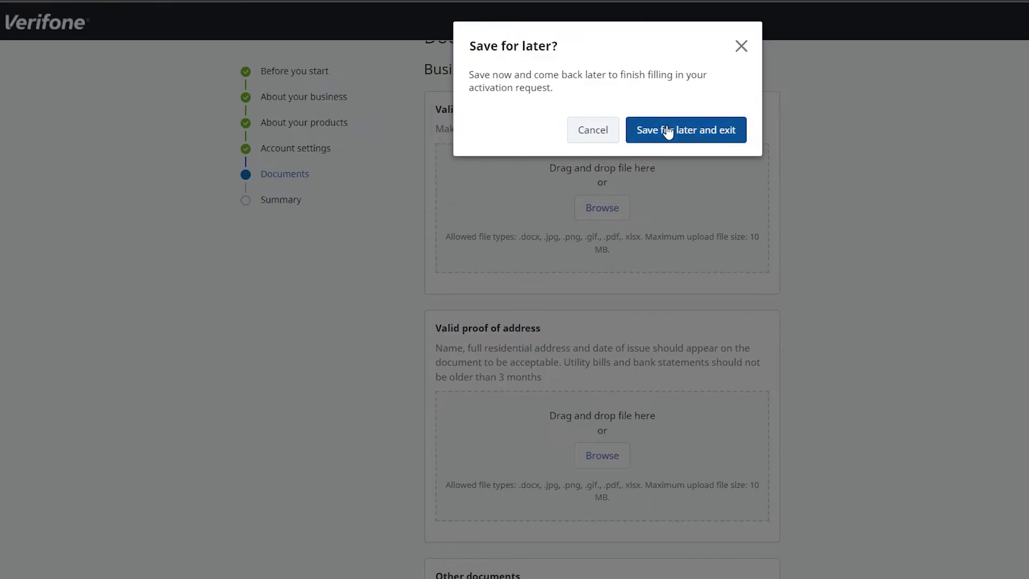
{"action": "left_click", "coordinate": [665, 130]}
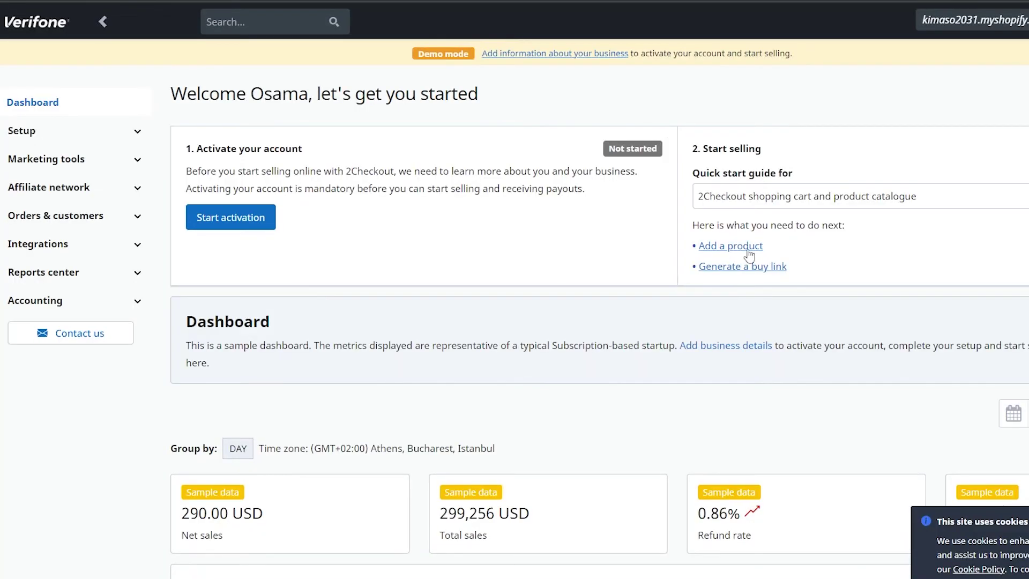
{"action": "scroll", "coordinate": [338, 286], "scroll_direction": "down", "scroll_amount": 2}
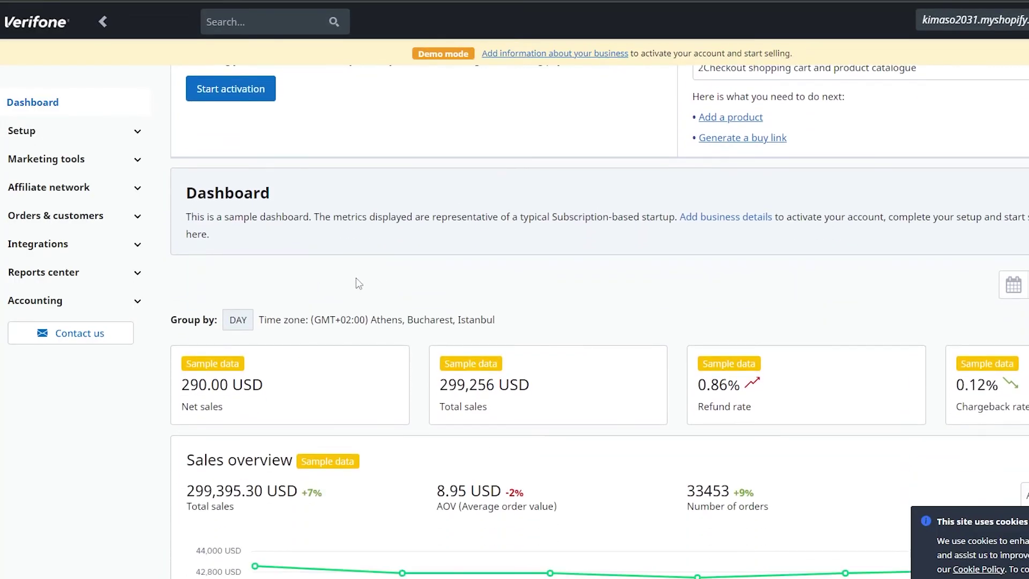
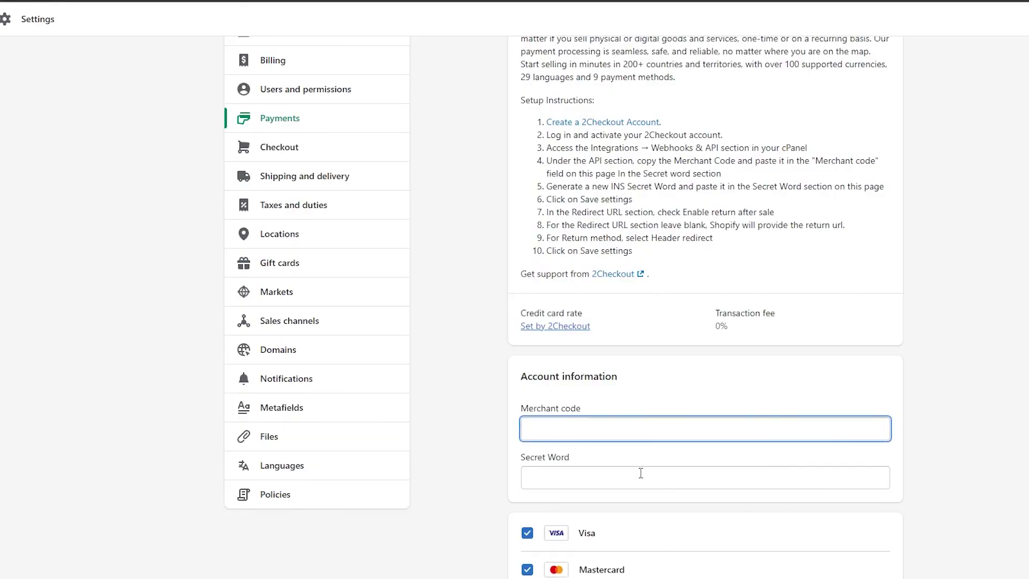
- Paste the copied merchant code into the 2Checkout account information in the Shopify payment settings
{"action": "key", "text": "ctrl+v"}
{"action": "left_click", "coordinate": [594, 446]}
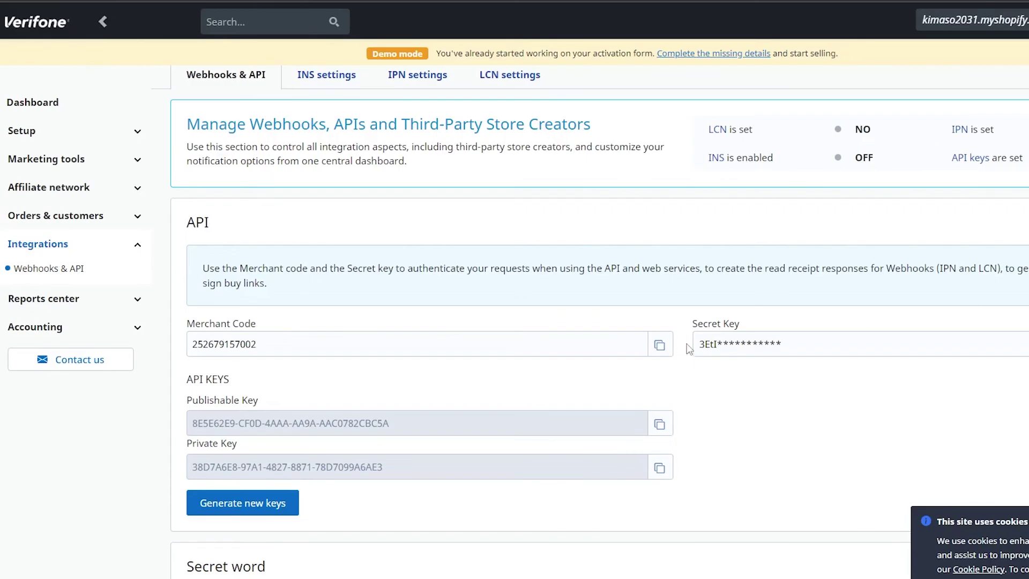
- Copy the secret key from the API section of the 2Checkout Webhooks & API page
{"action": "scroll", "coordinate": [506, 327], "scroll_direction": "down", "scroll_amount": 1}
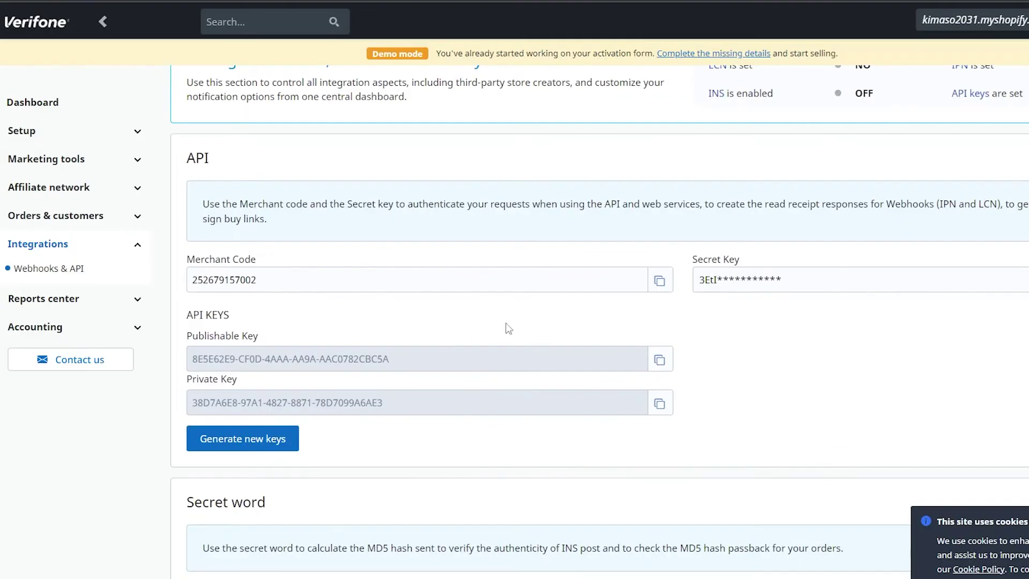
{"action": "scroll", "coordinate": [590, 318], "scroll_direction": "up", "scroll_amount": 1}
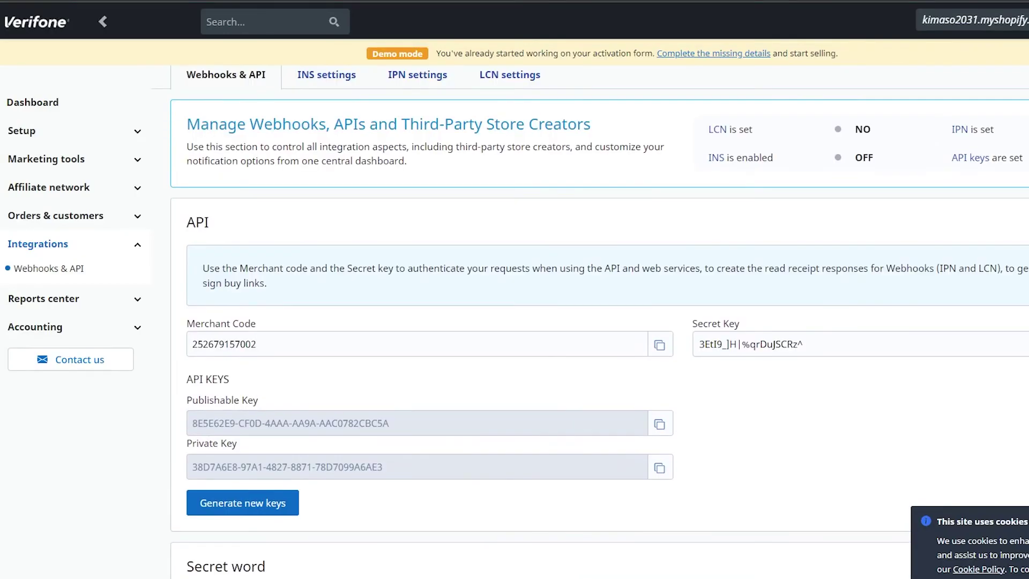
{"action": "triple_click", "coordinate": [750, 343]}
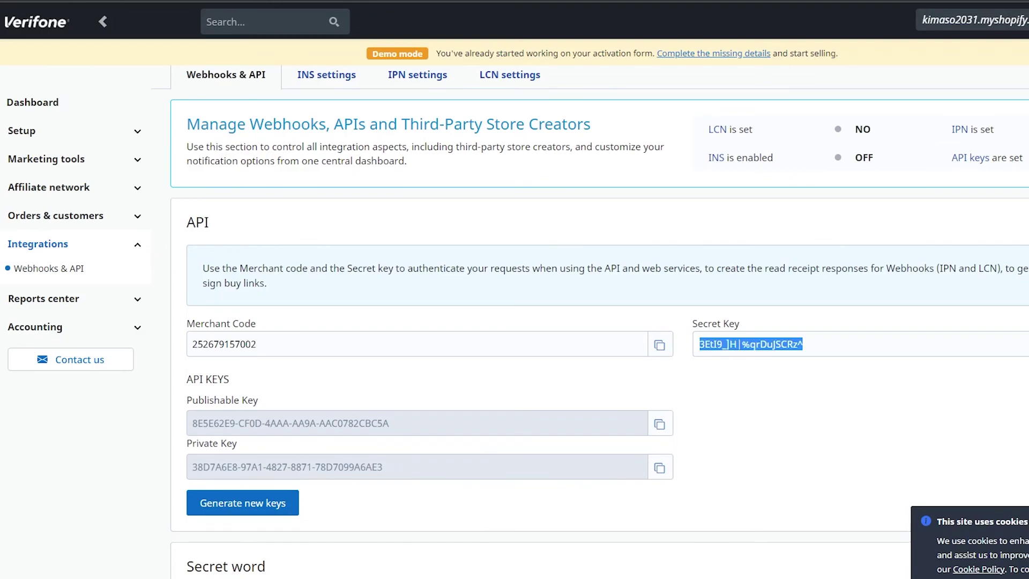
{"action": "scroll", "coordinate": [351, 293], "scroll_direction": "down", "scroll_amount": 5}
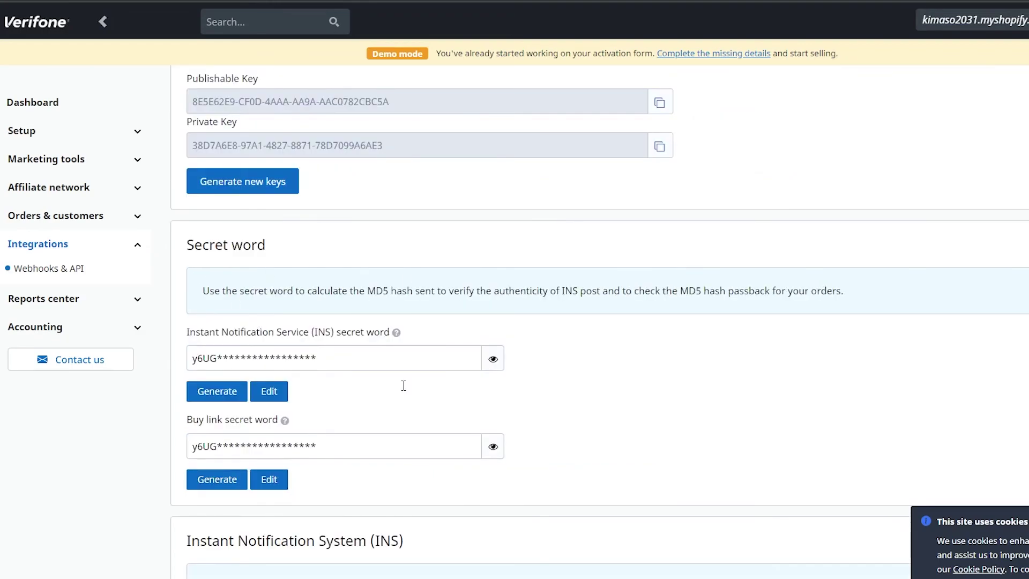
{"action": "scroll", "coordinate": [405, 346], "scroll_direction": "up", "scroll_amount": 2}
{"action": "scroll", "coordinate": [405, 345], "scroll_direction": "down", "scroll_amount": 2}
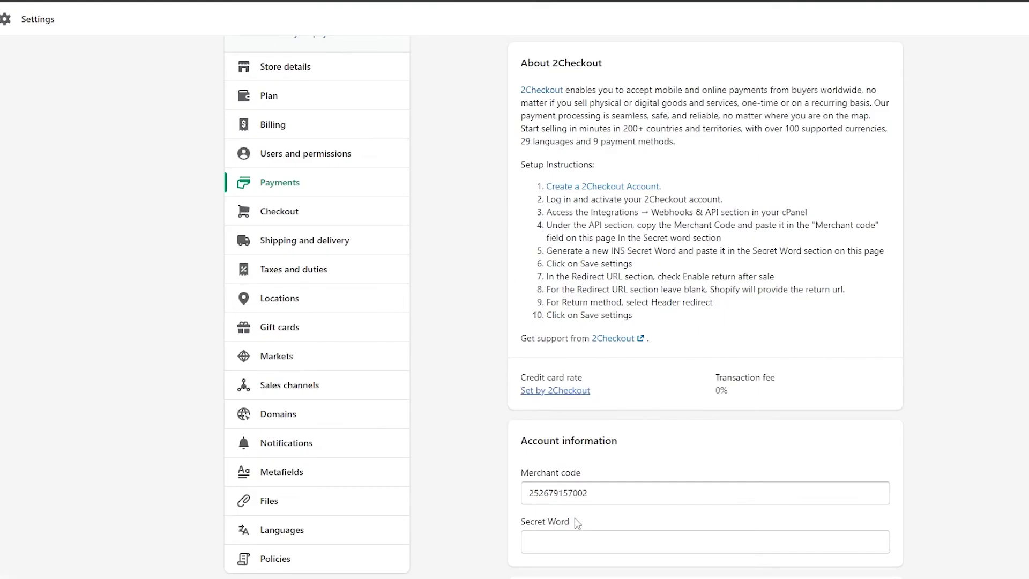
- Switch to Shopify, paste the copied secret key as the Secret Word and activate 2Checkout with all listed card types
{"action": "left_click", "coordinate": [575, 544]}
{"action": "key", "text": "ctrl+v"}
{"action": "left_click", "coordinate": [442, 501]}
{"action": "scroll", "coordinate": [589, 482], "scroll_direction": "down", "scroll_amount": 8}
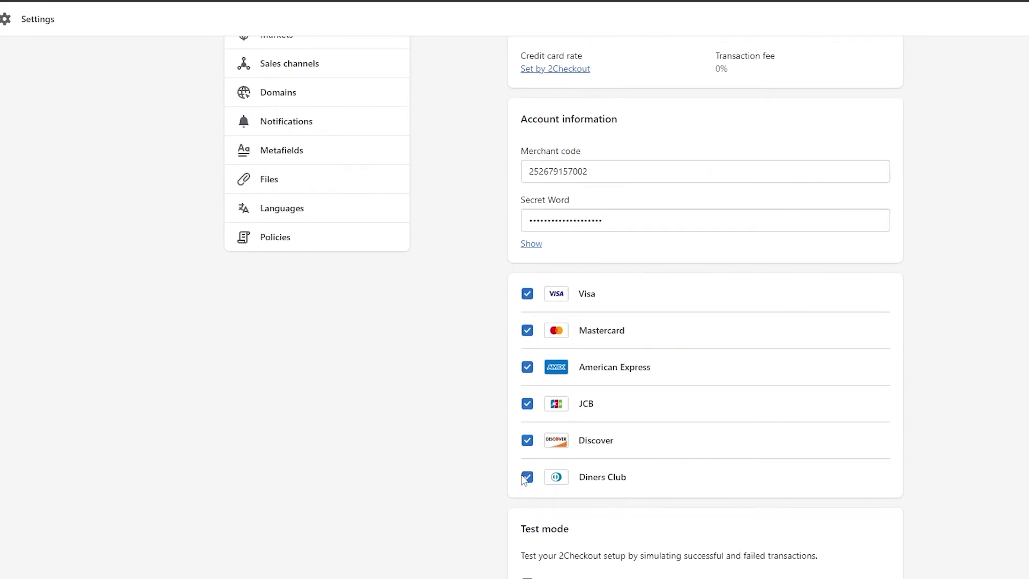
{"action": "left_click", "coordinate": [856, 540]}
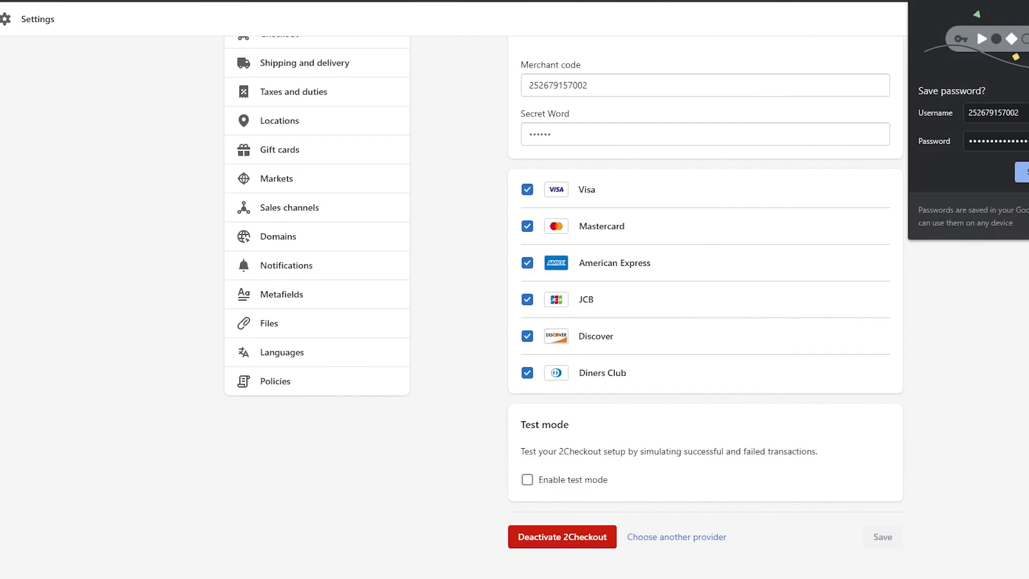
- Switch back to the 2Checkout Webhooks & API page and generate a new Instant Notification Service (INS) secret word
{"action": "scroll", "coordinate": [815, 208], "scroll_direction": "up", "scroll_amount": 3}
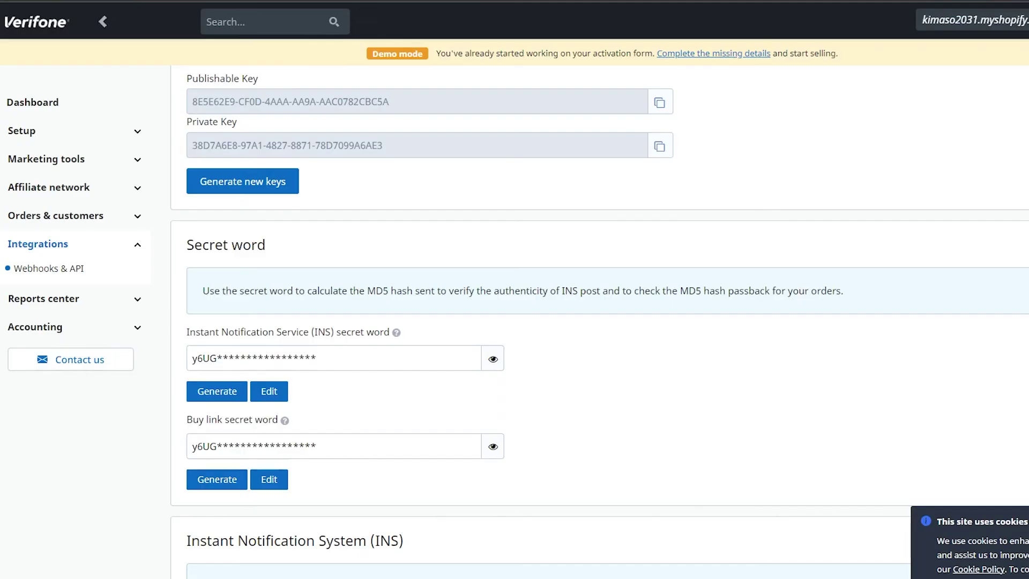
{"action": "scroll", "coordinate": [354, 471], "scroll_direction": "down", "scroll_amount": 1}
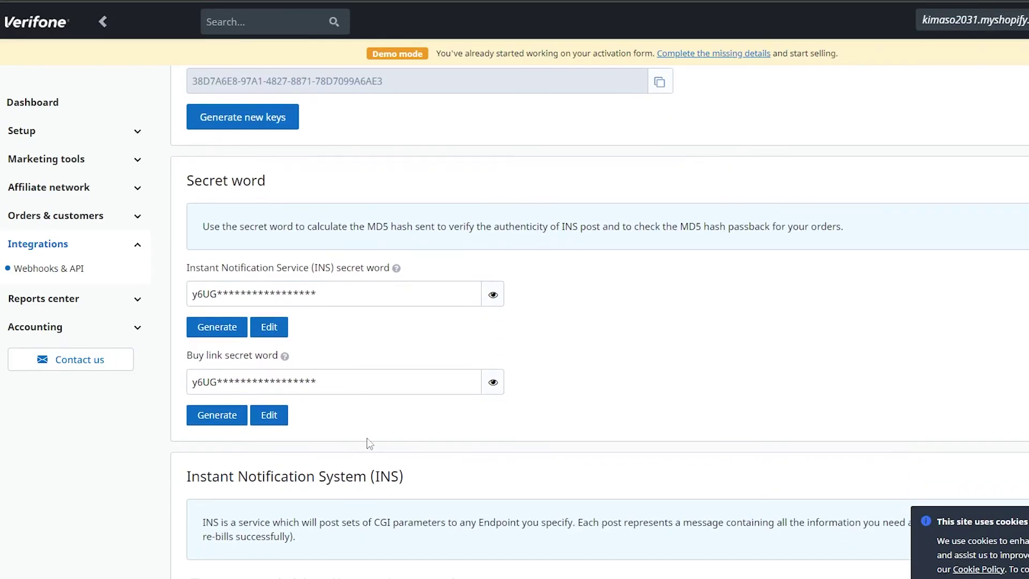
{"action": "left_click", "coordinate": [500, 297]}
{"action": "left_click", "coordinate": [217, 326]}
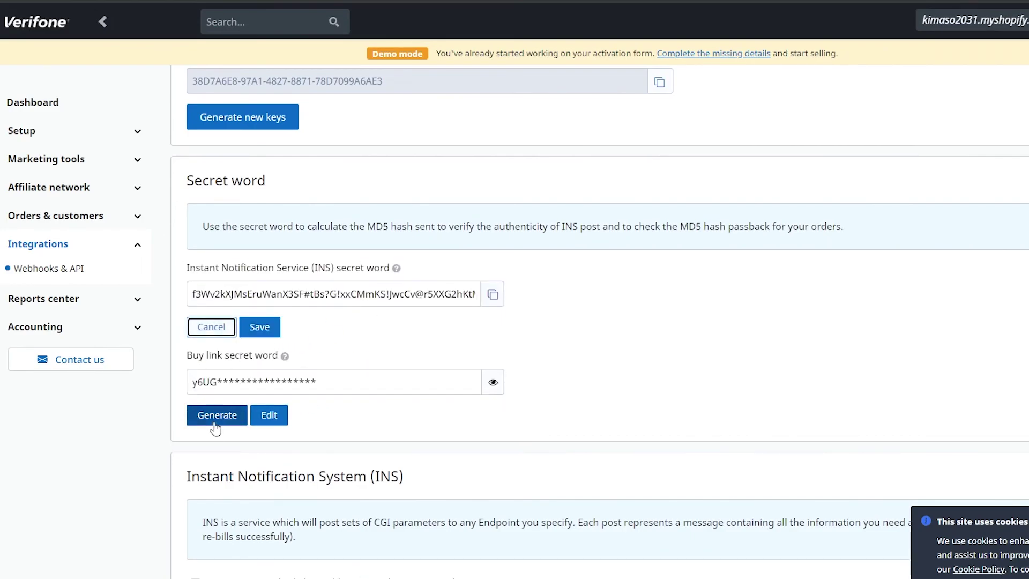
- Review the redirect URL and notification settings in 2Checkout, and check them against the setup instructions in Shopify
{"action": "scroll", "coordinate": [215, 429], "scroll_direction": "down", "scroll_amount": 15}
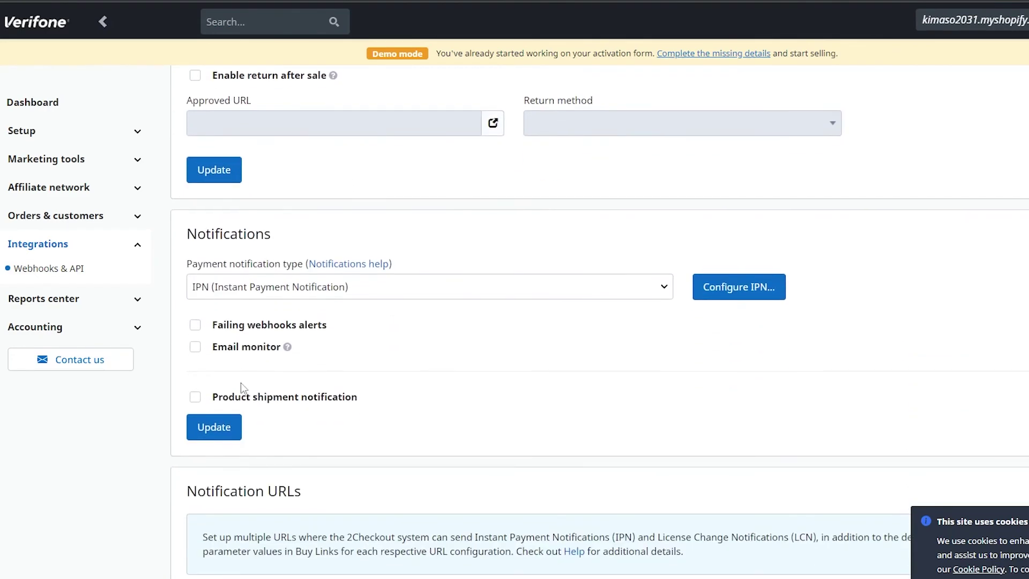
{"action": "scroll", "coordinate": [232, 225], "scroll_direction": "up", "scroll_amount": 2}
{"action": "scroll", "coordinate": [261, 311], "scroll_direction": "down", "scroll_amount": 2}
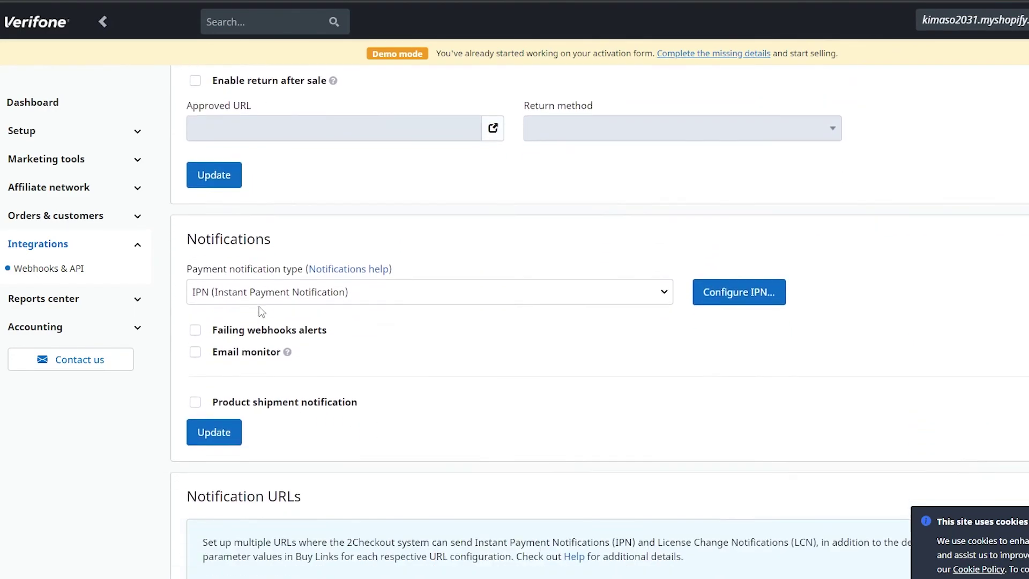
{"action": "scroll", "coordinate": [261, 310], "scroll_direction": "down", "scroll_amount": 3}
{"action": "scroll", "coordinate": [360, 352], "scroll_direction": "up", "scroll_amount": 2}
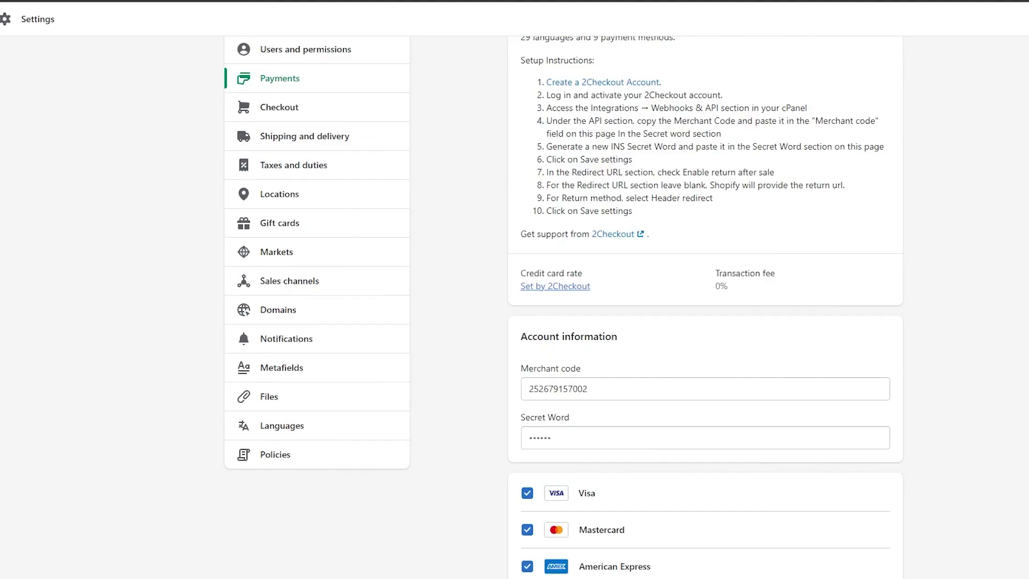
{"action": "scroll", "coordinate": [686, 220], "scroll_direction": "up", "scroll_amount": 3}
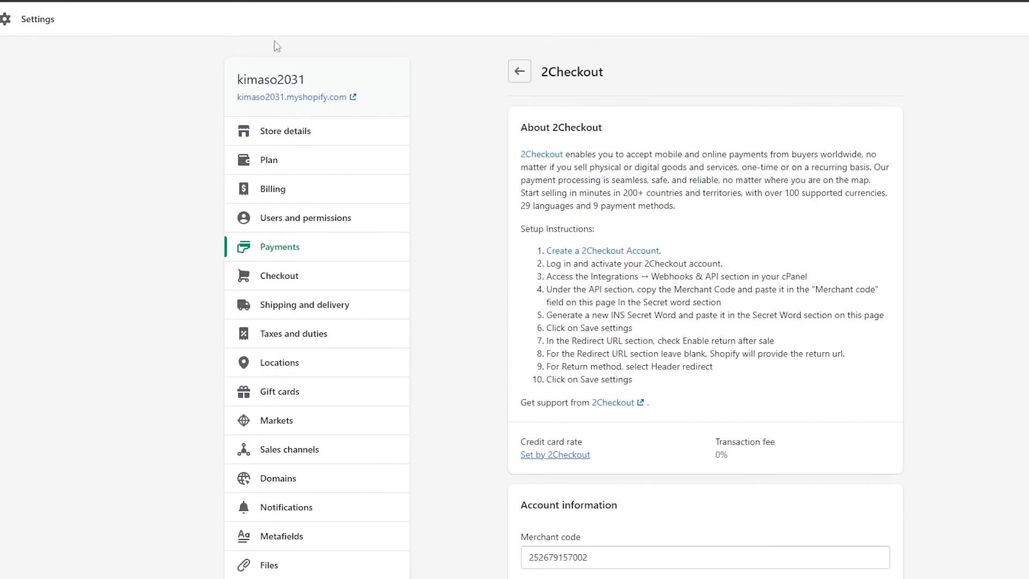